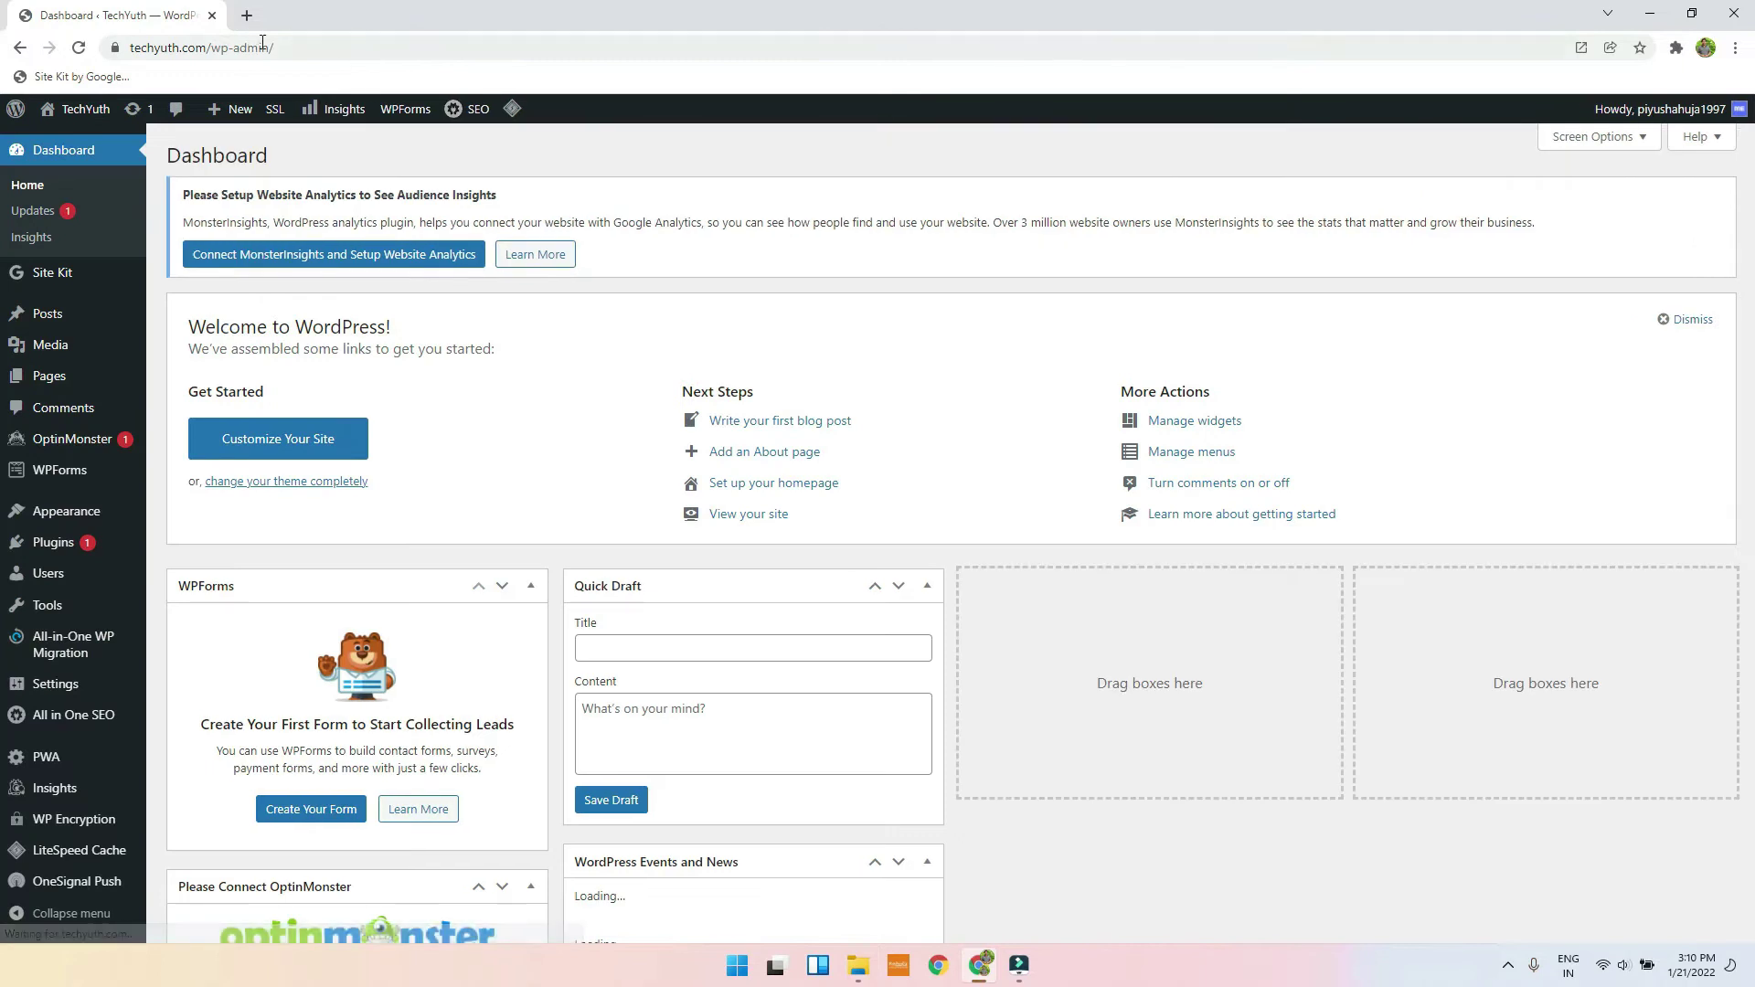
Step: Open the New Text Document notes in Notepad, copy the Google Drive link, and return to Chrome
{"action": "left_click", "coordinate": [857, 967]}
{"action": "double_click", "coordinate": [430, 163]}
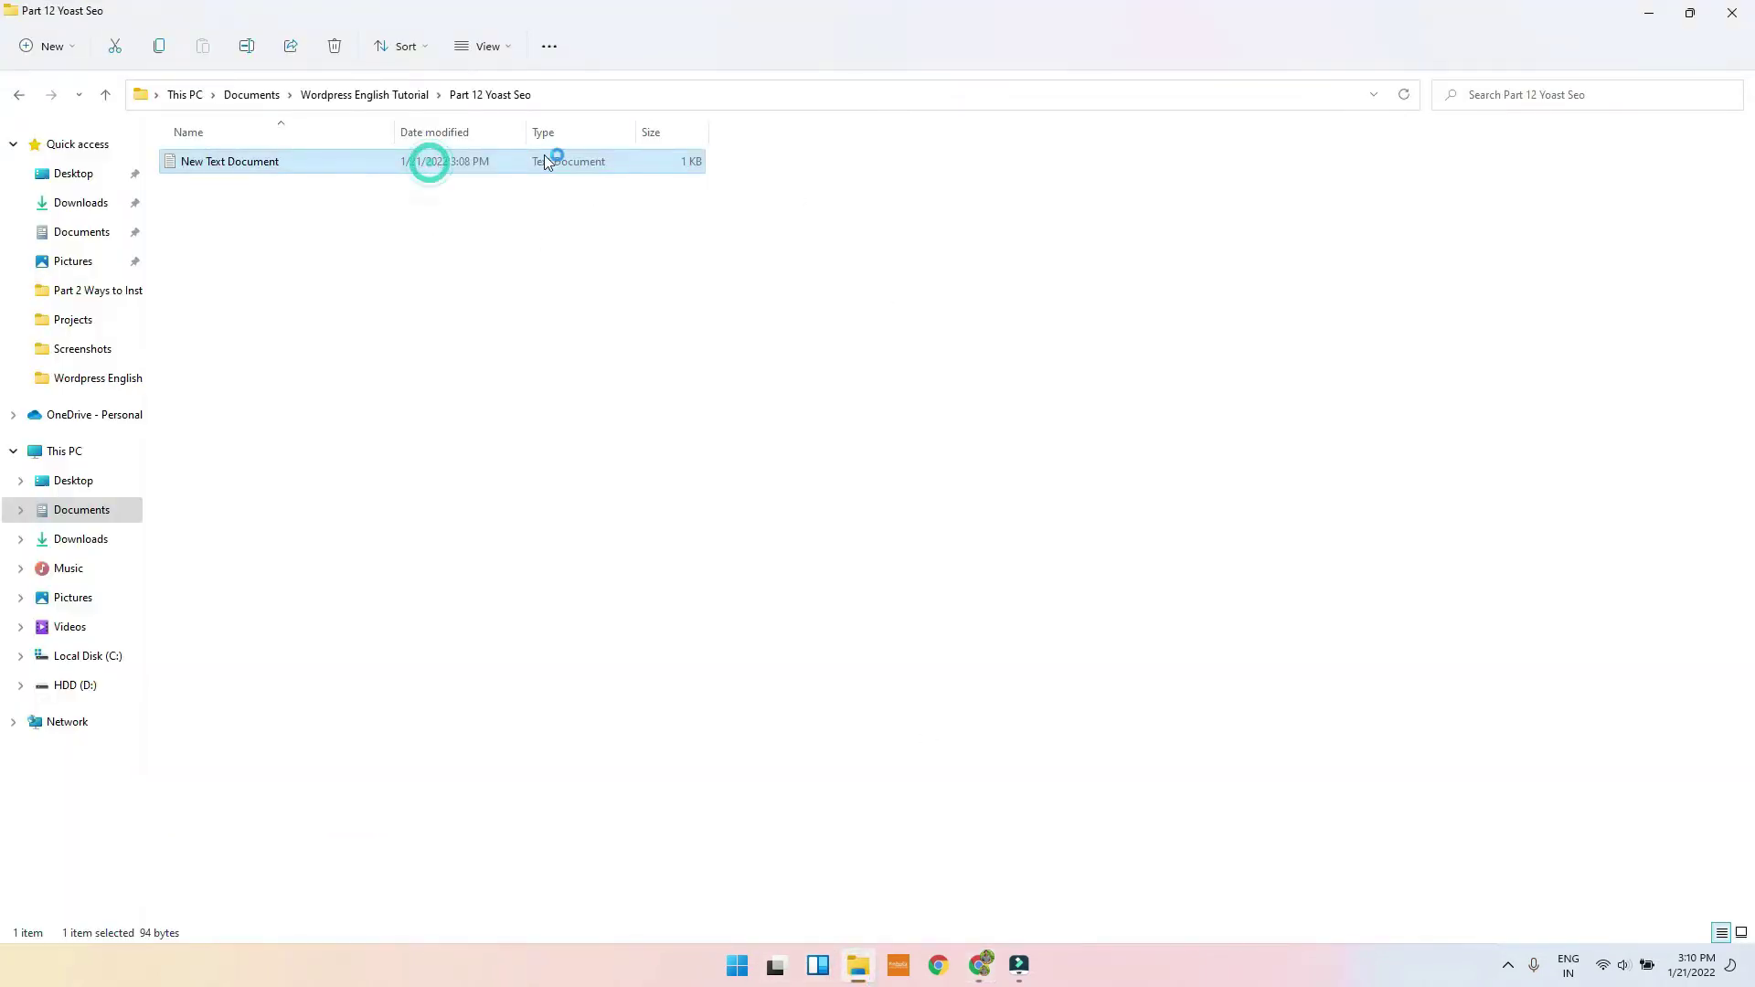
{"action": "left_click_drag", "start_coordinate": [919, 261], "coordinate": [307, 226]}
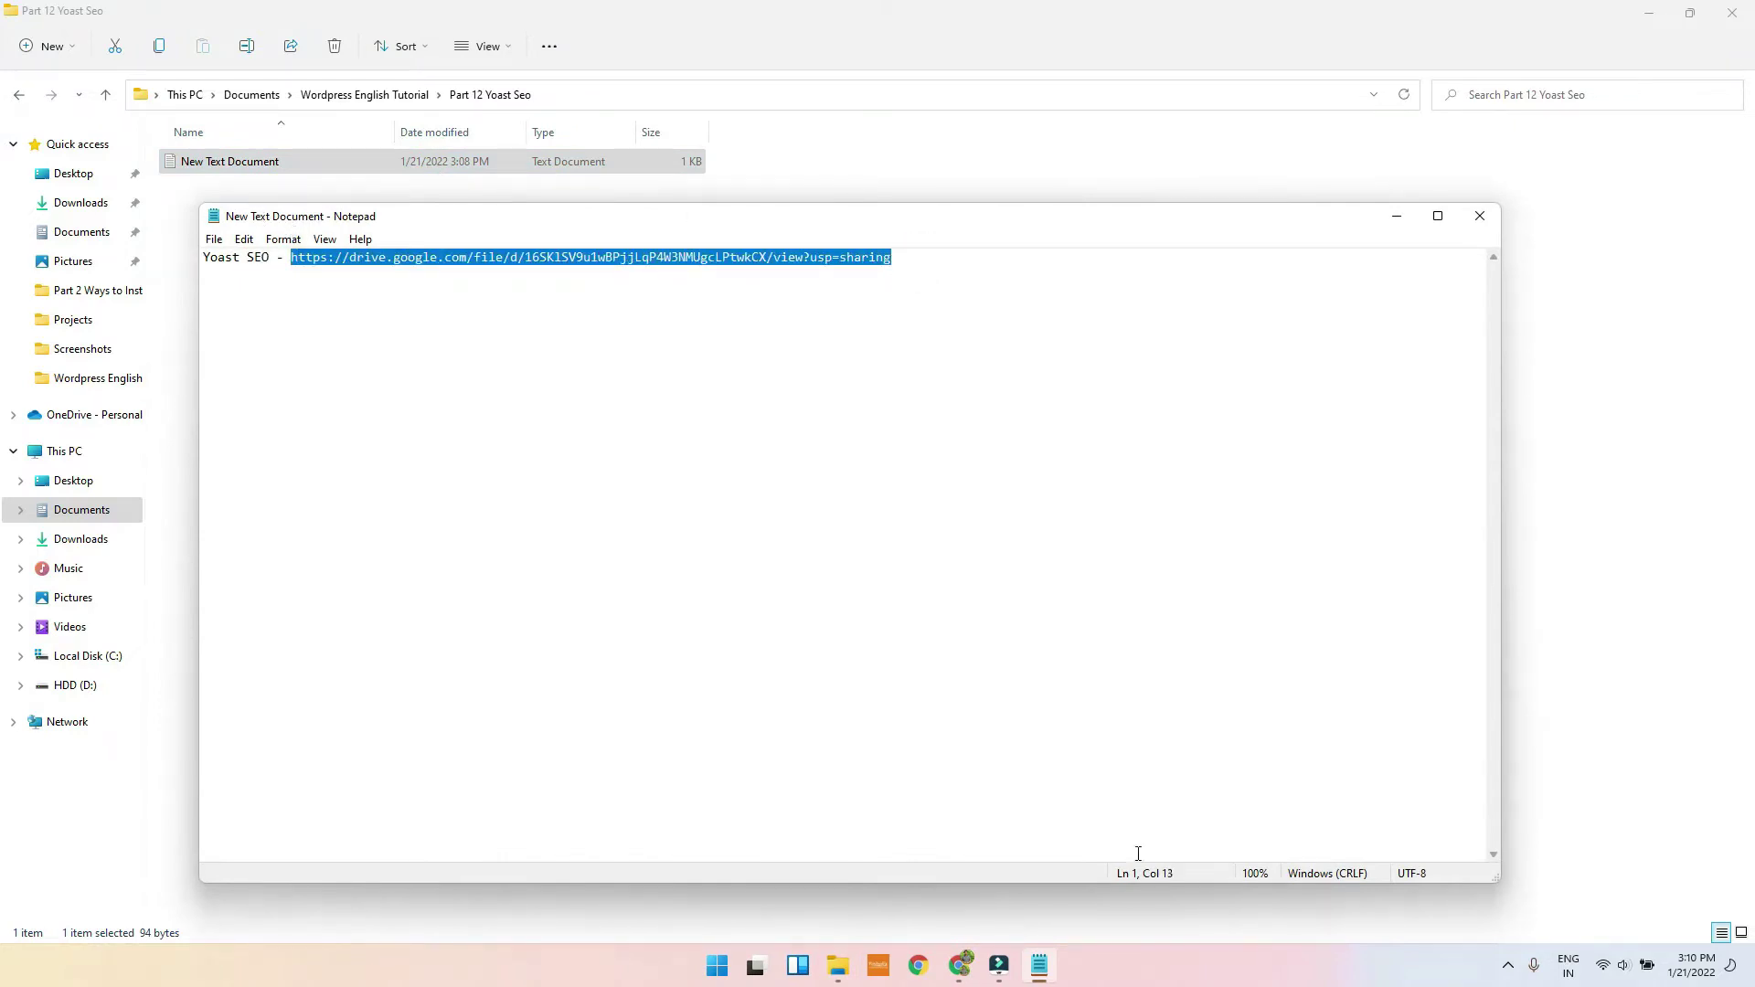
{"action": "left_click", "coordinate": [960, 966]}
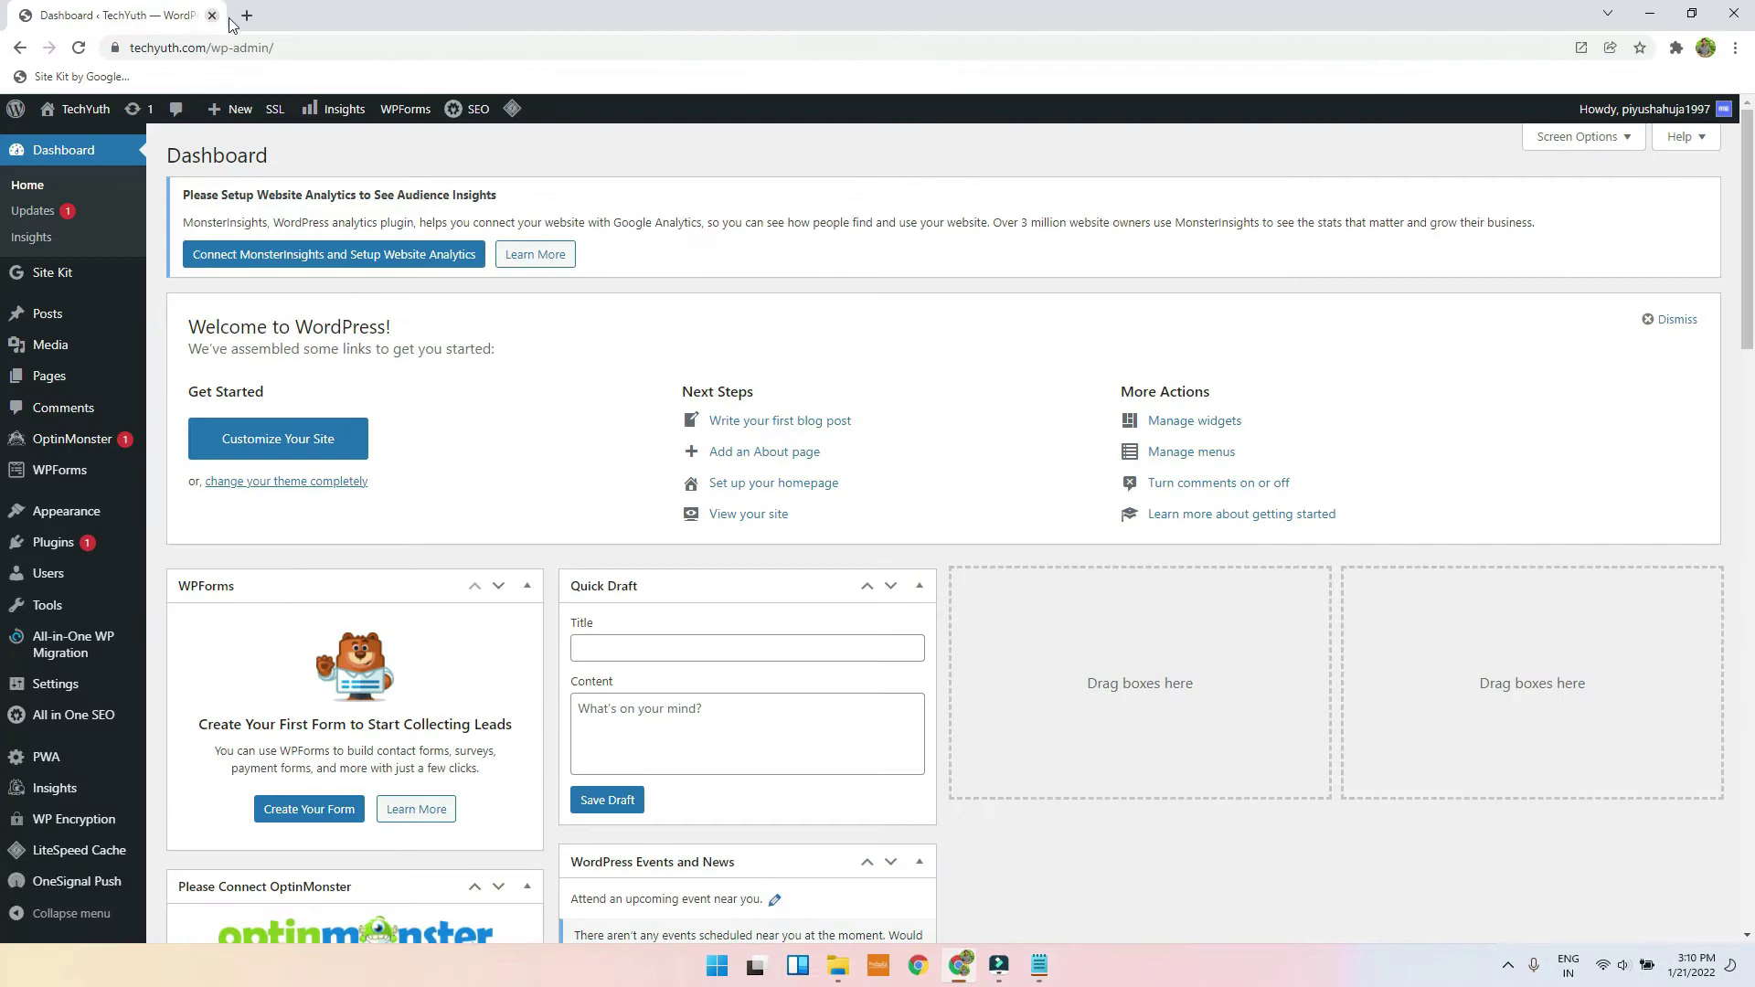
Step: Load the pasted Drive link in a new tab and save wordpress-seo-premium-11-9.zip to the Desktop
{"action": "left_click", "coordinate": [240, 18]}
{"action": "key", "text": "Return"}
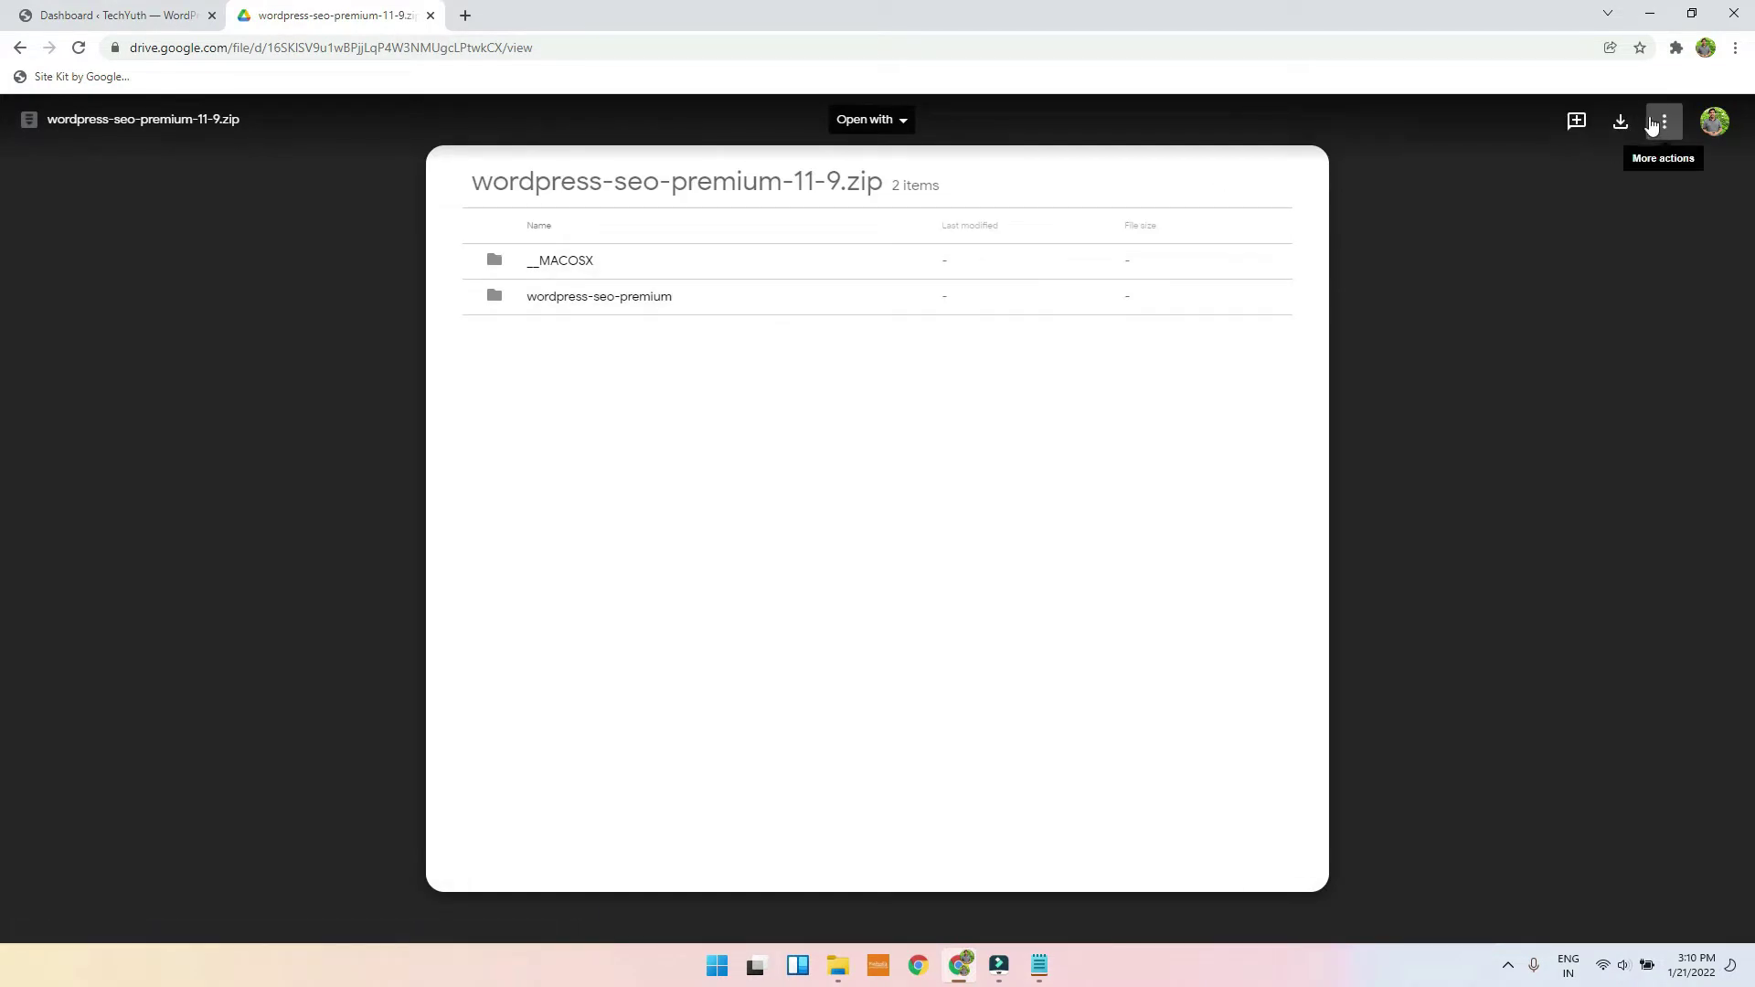
{"action": "left_click", "coordinate": [1622, 123]}
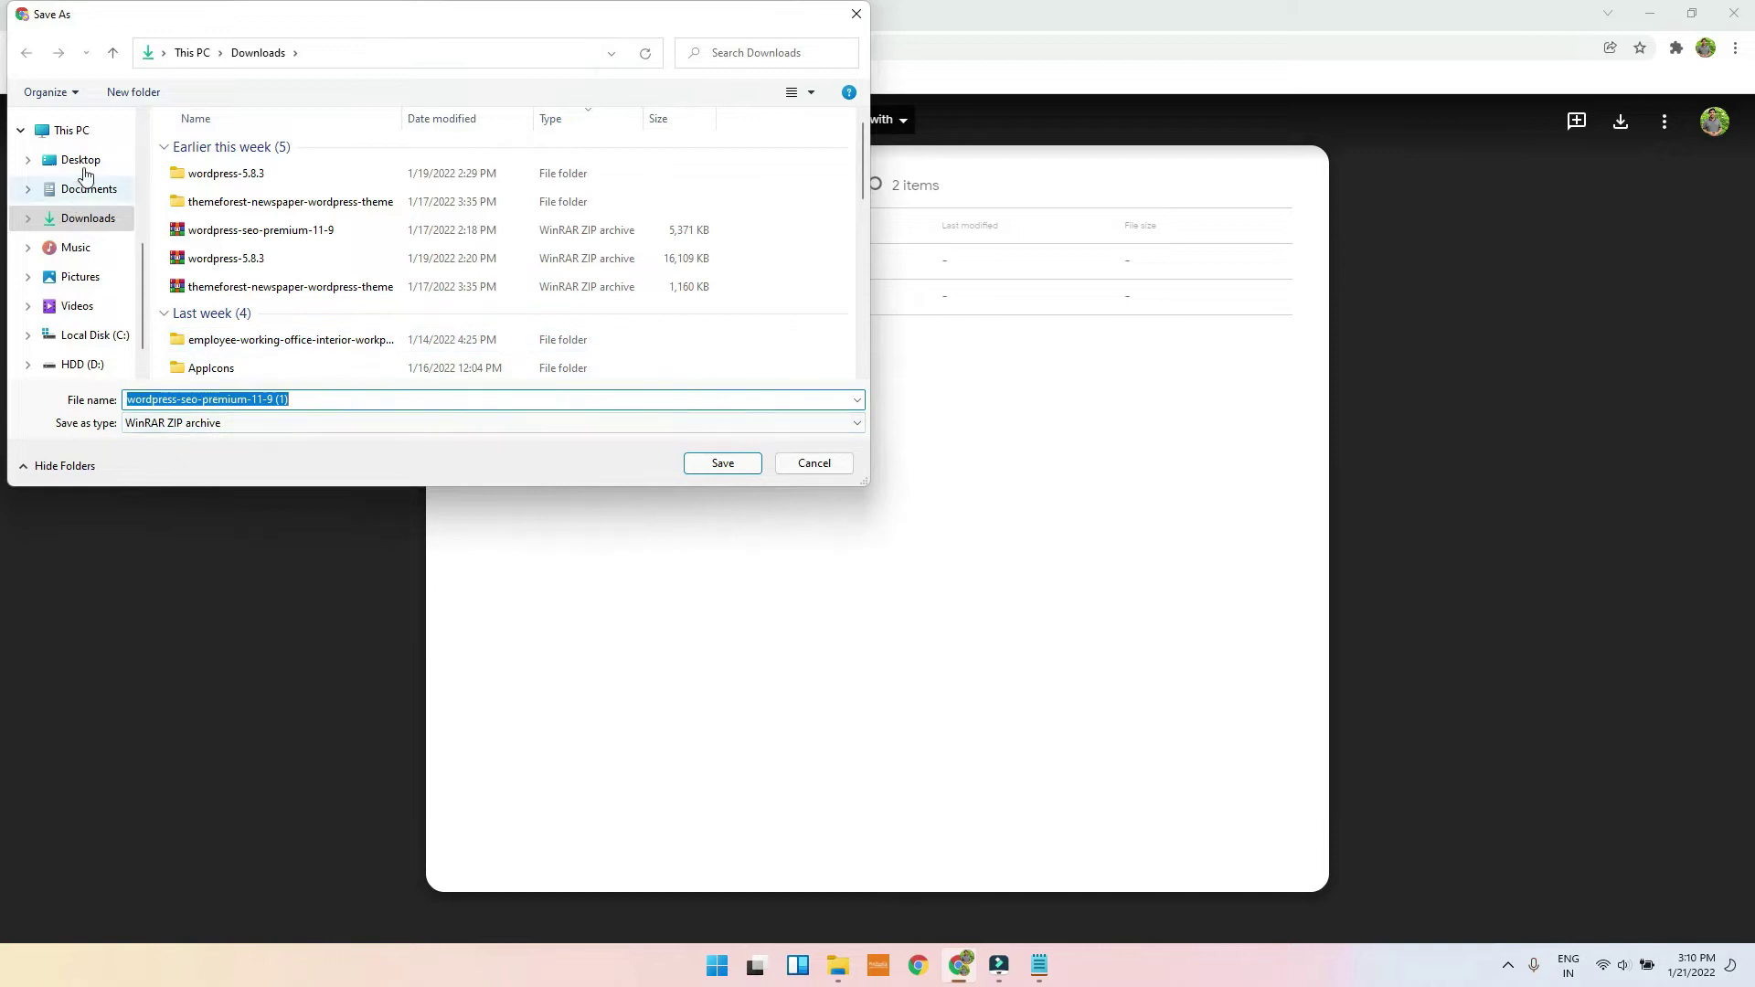
{"action": "left_click", "coordinate": [80, 158]}
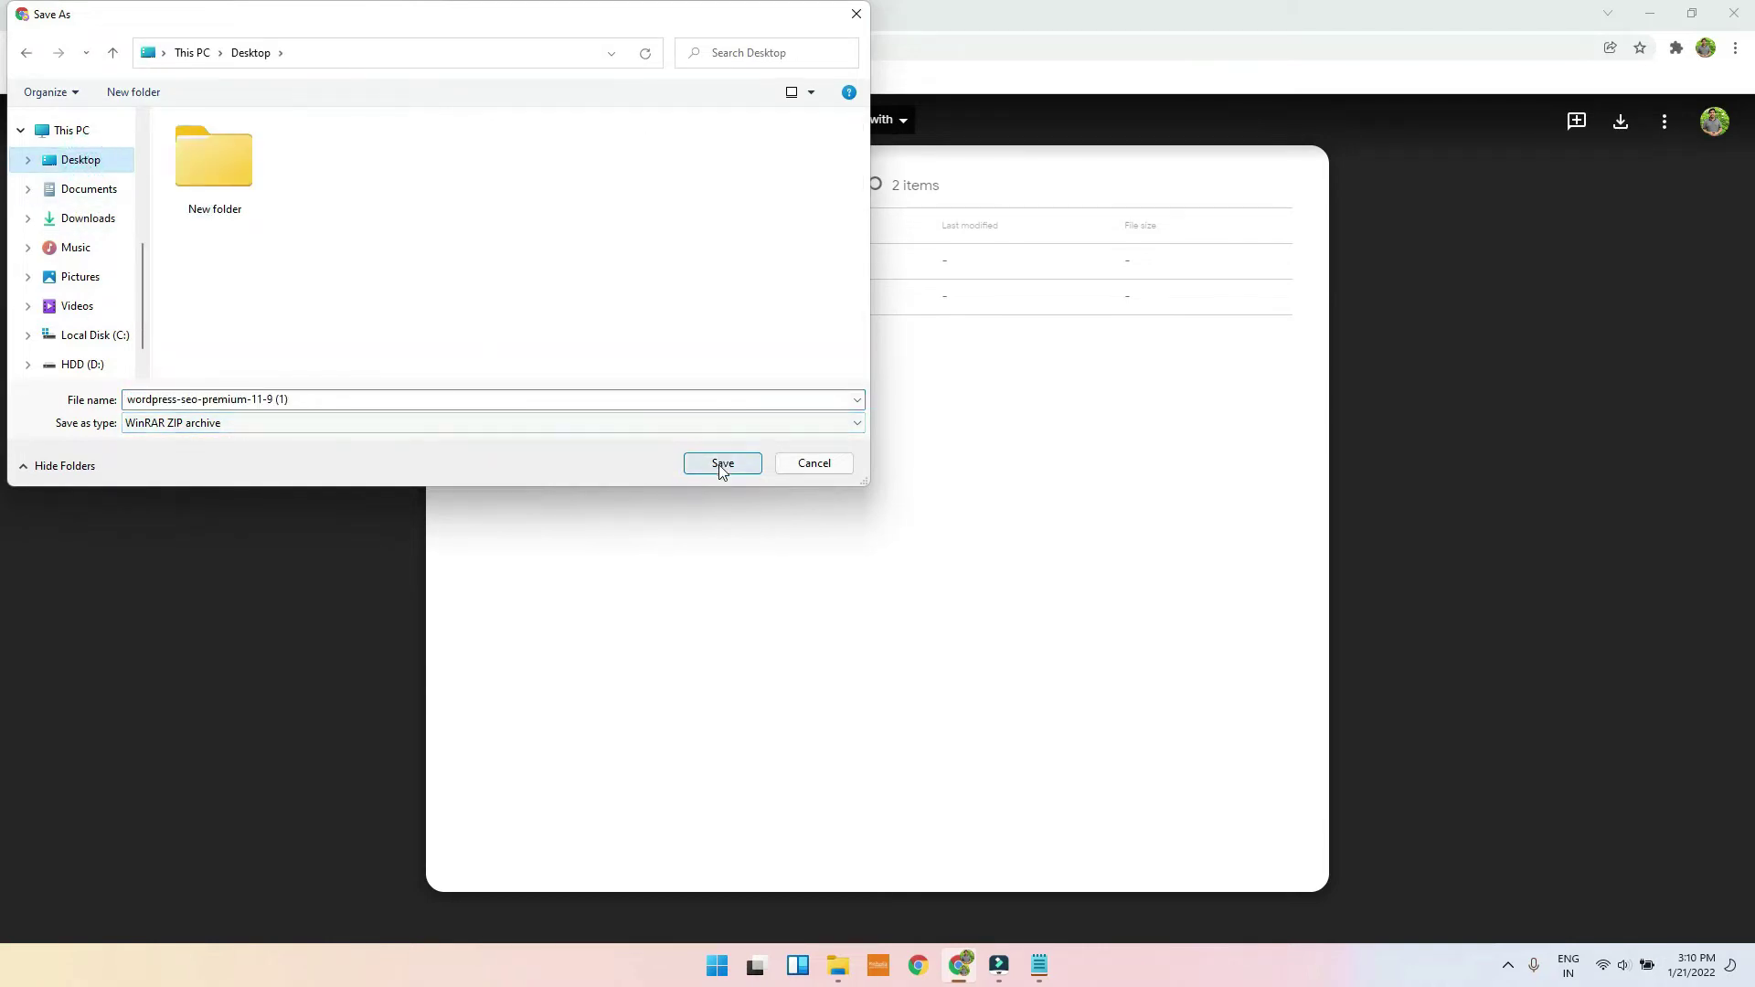
{"action": "left_click", "coordinate": [721, 463]}
{"action": "left_click", "coordinate": [98, 14]}
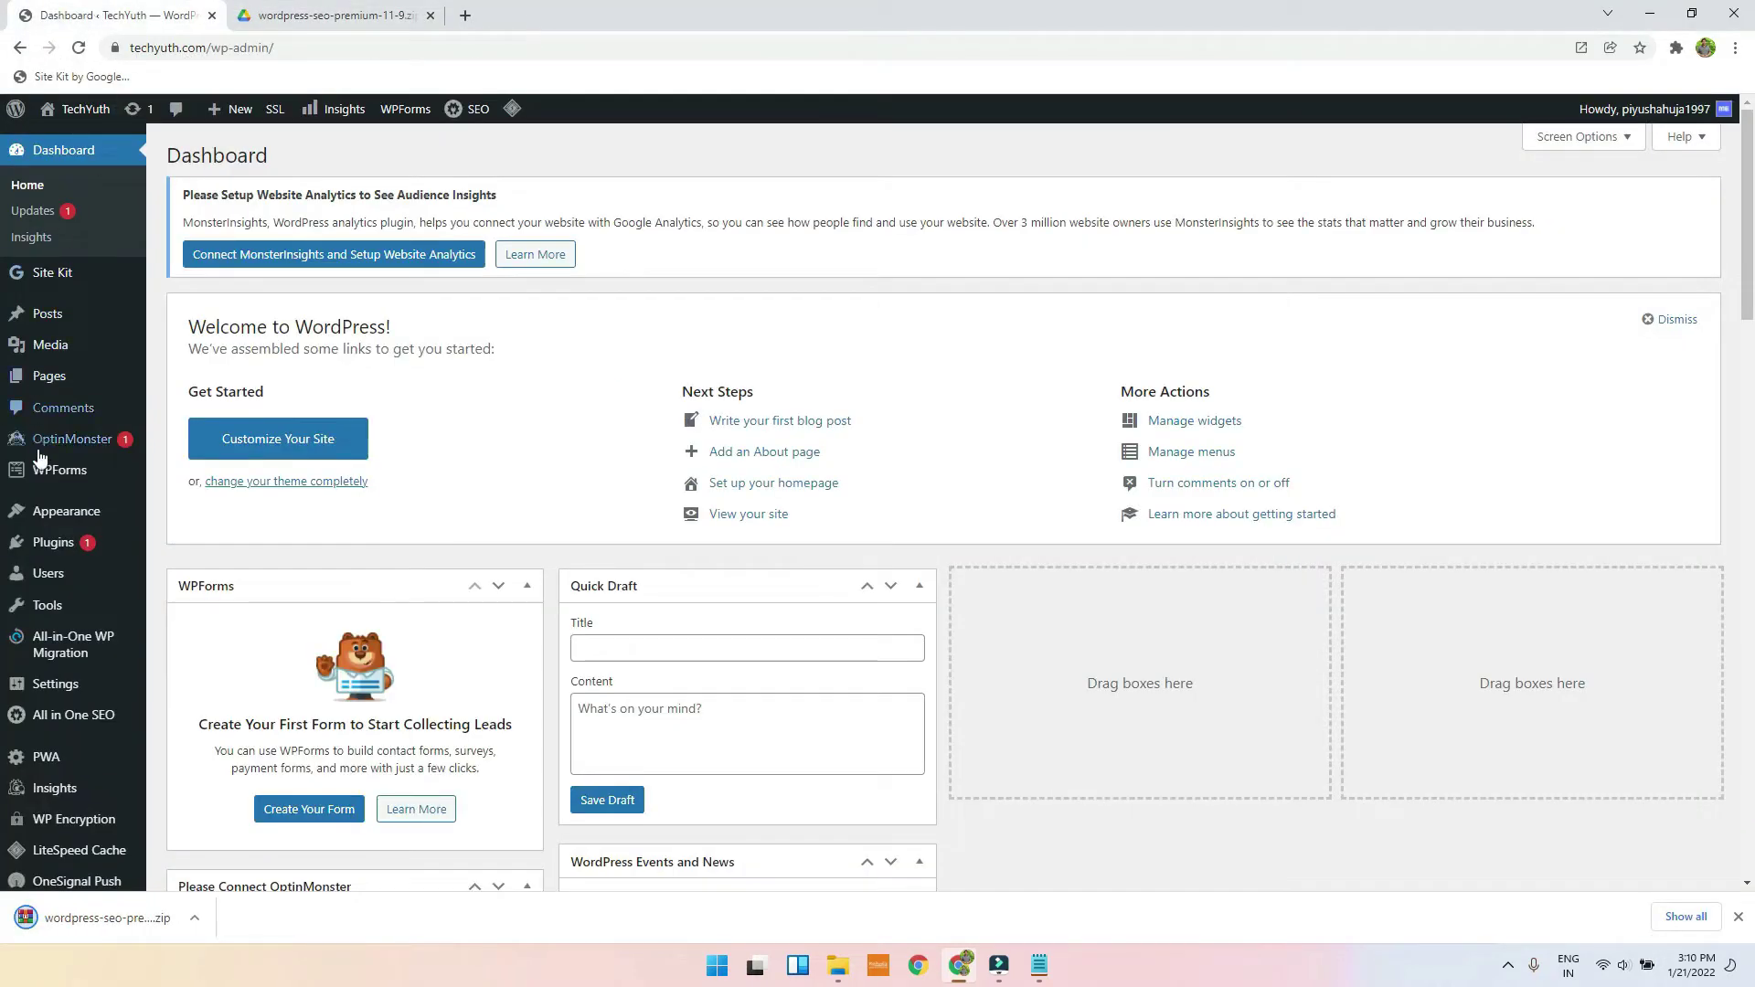
Step: Choose wordpress-seo-premium-11-9 (1).zip from the Desktop in Plugins > Add New > Upload Plugin
{"action": "left_click", "coordinate": [72, 546]}
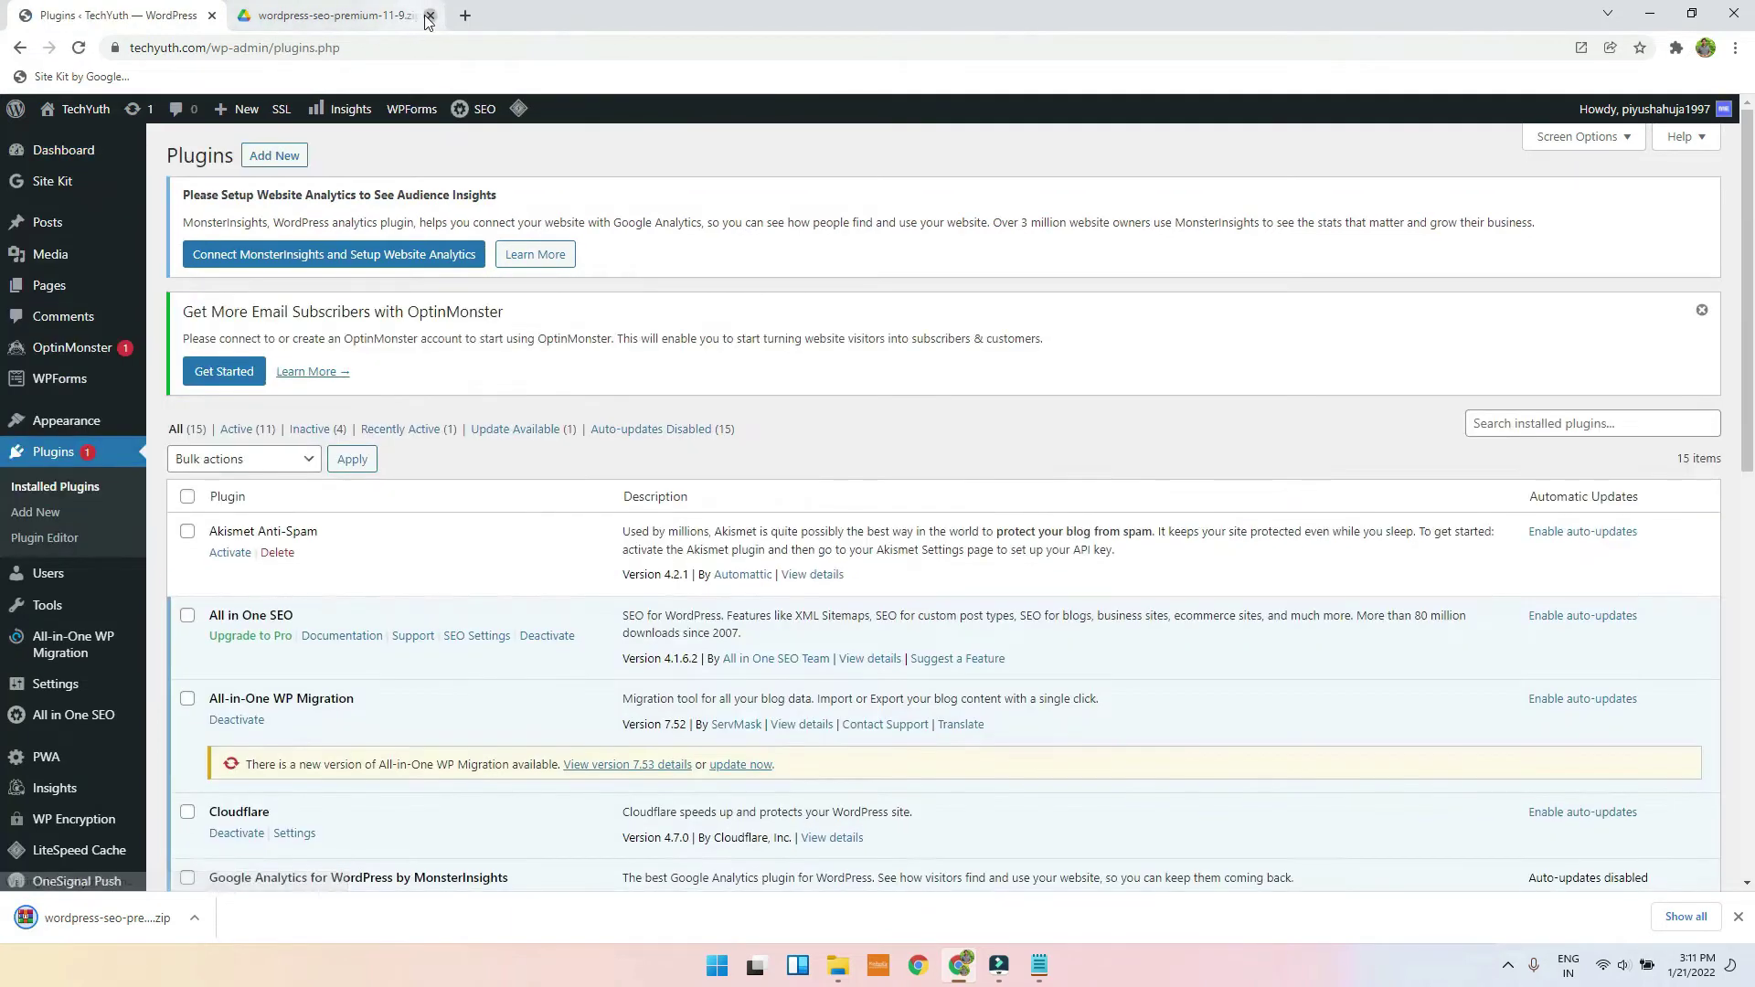
{"action": "left_click", "coordinate": [291, 161]}
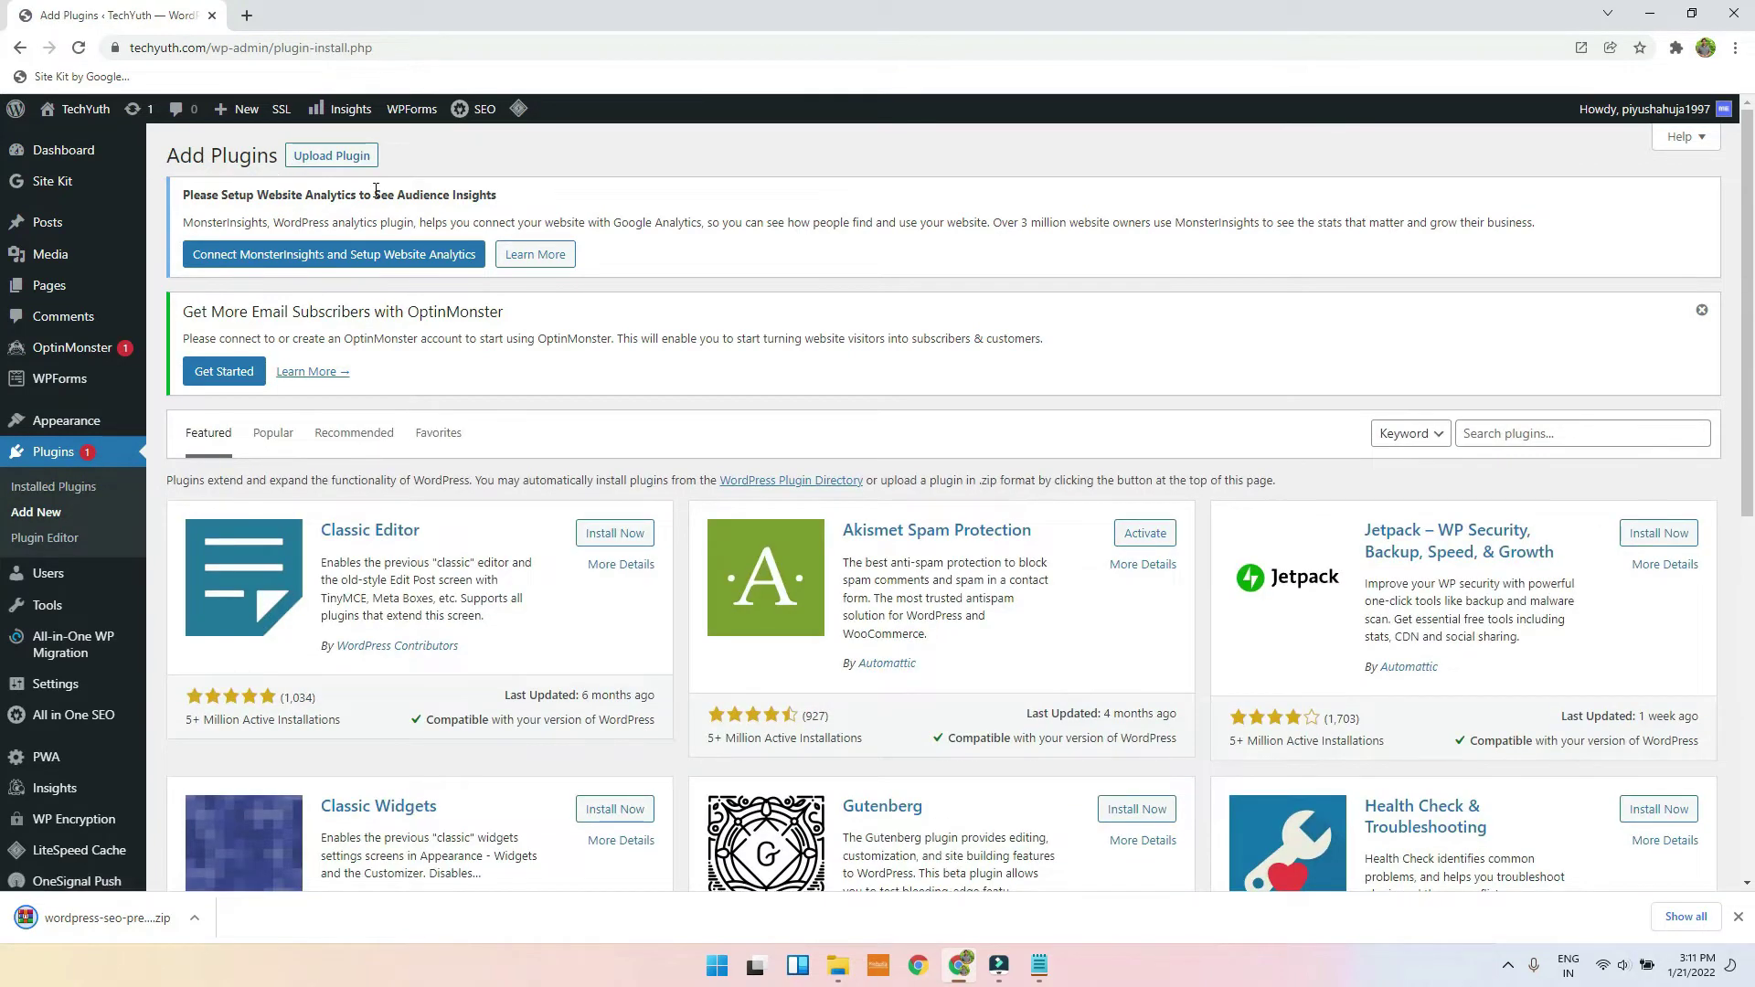
{"action": "left_click", "coordinate": [340, 157]}
{"action": "left_click", "coordinate": [827, 570]}
{"action": "left_click", "coordinate": [95, 205]}
{"action": "left_click", "coordinate": [315, 169]}
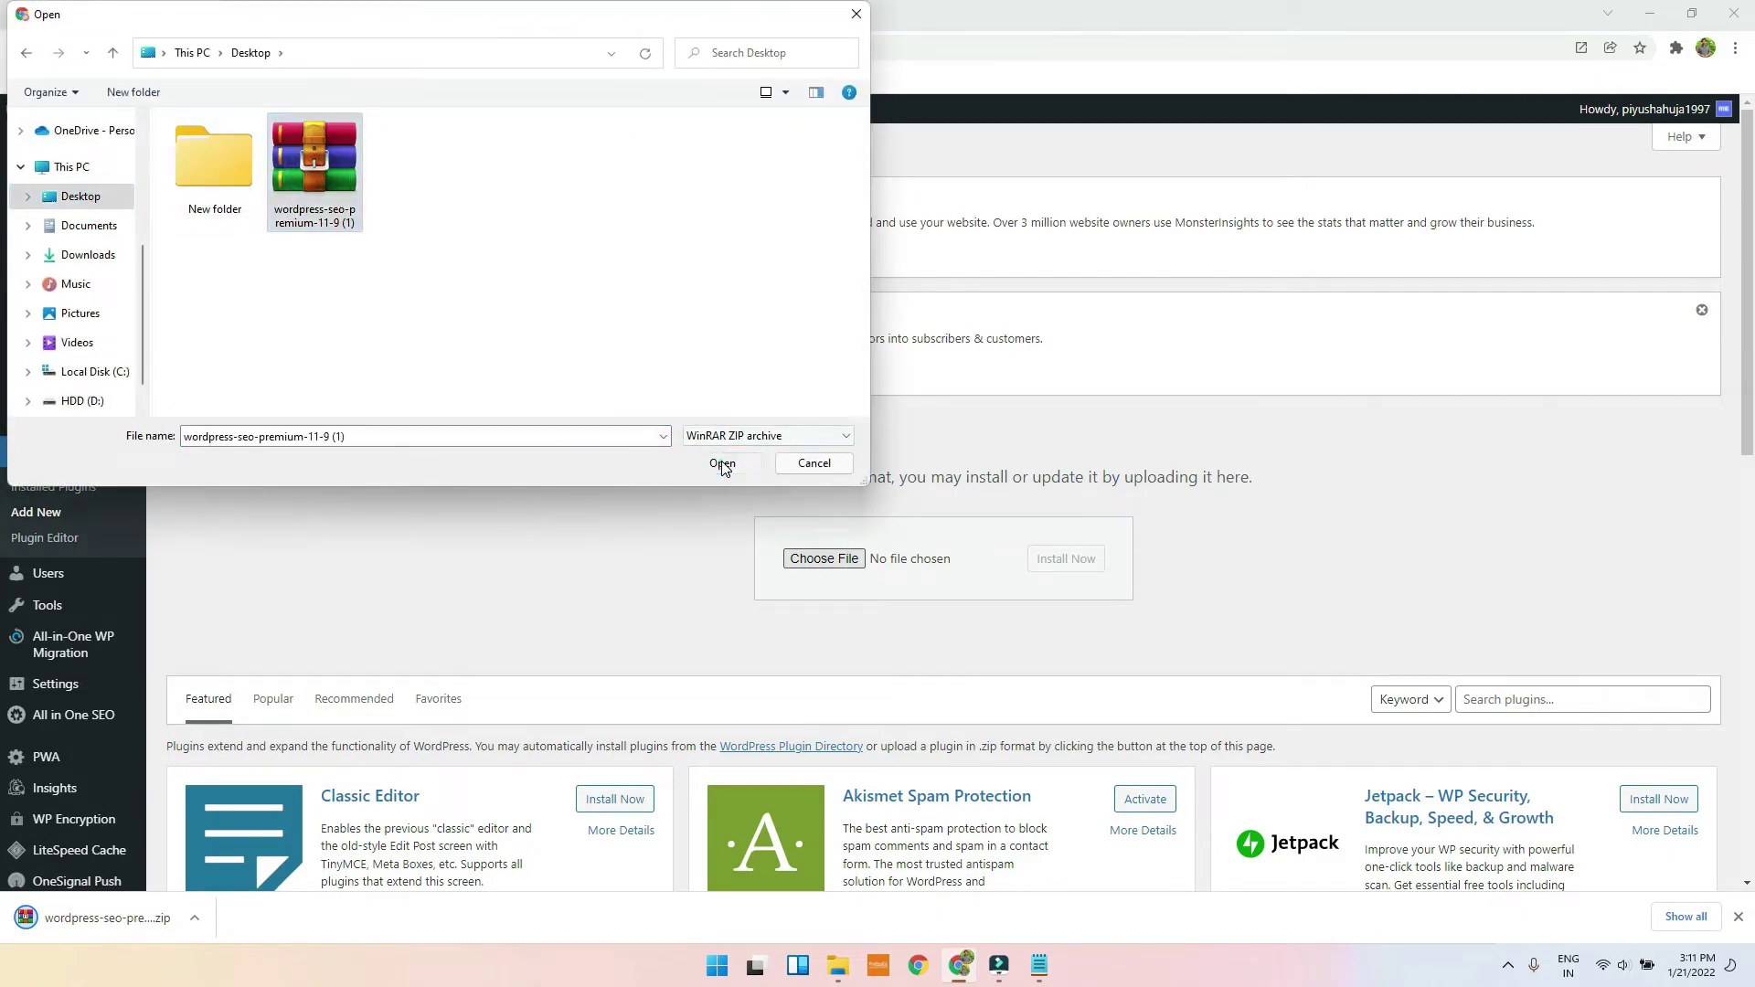
{"action": "left_click", "coordinate": [723, 464]}
Step: Install and activate the uploaded Yoast SEO Premium plugin
{"action": "left_click", "coordinate": [1067, 559]}
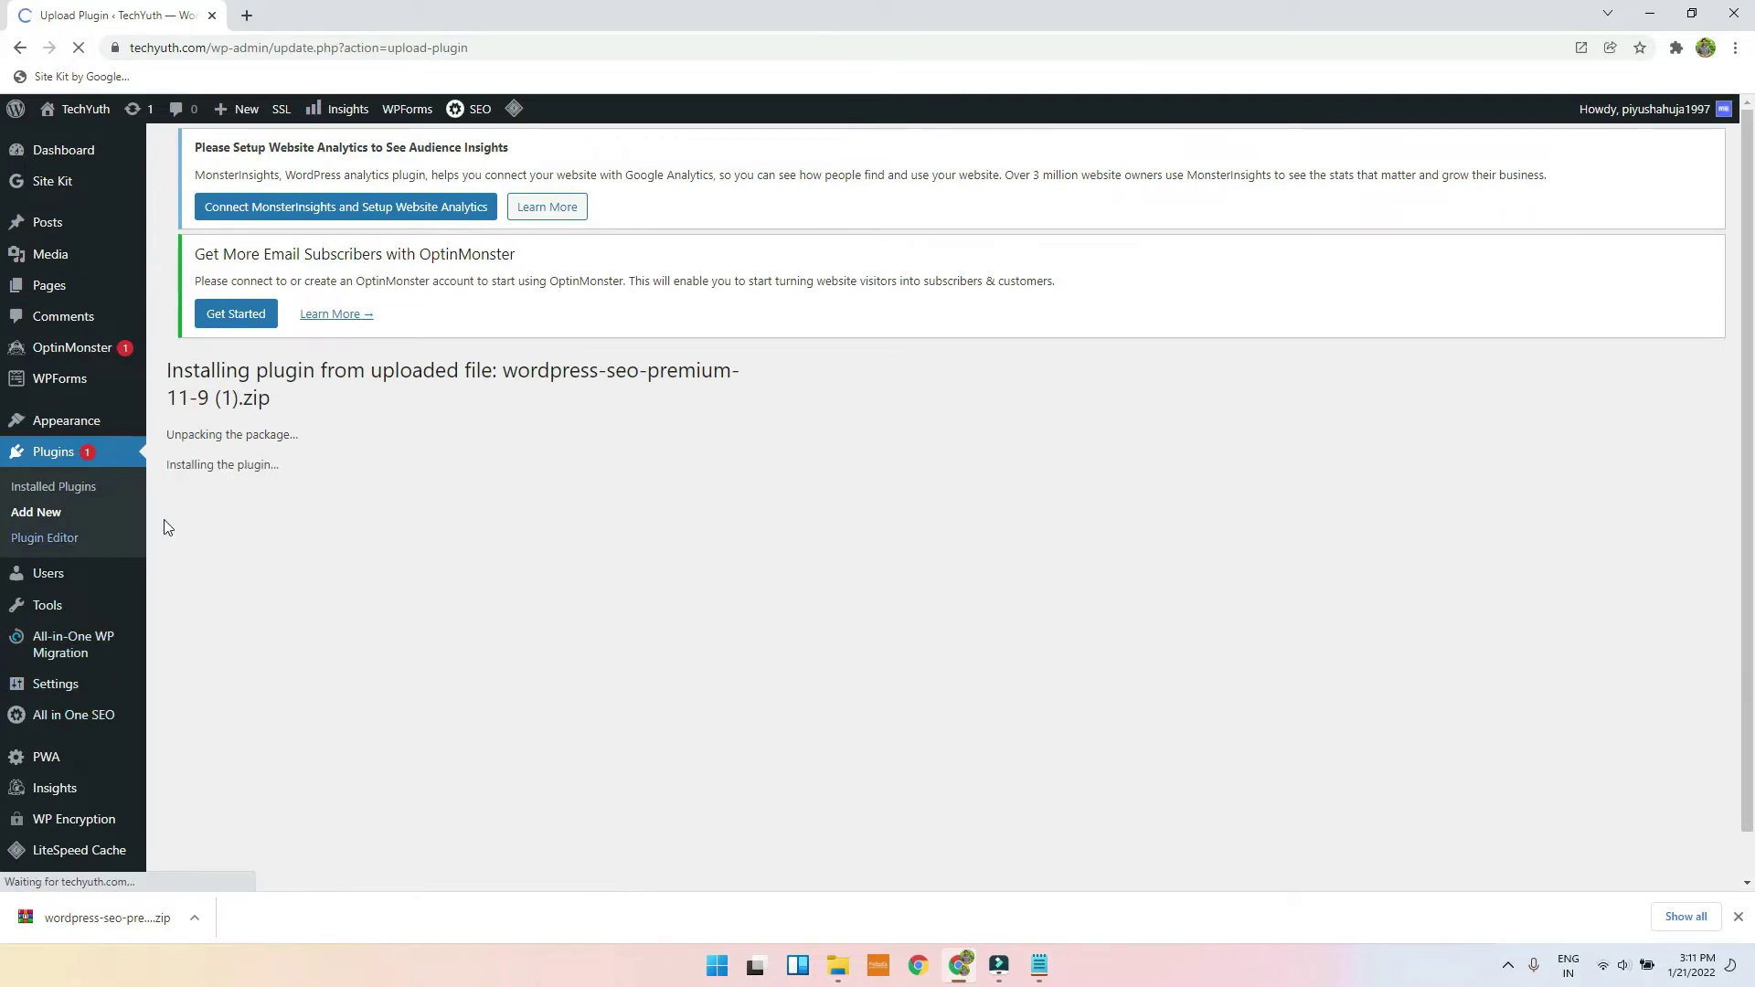
{"action": "left_click", "coordinate": [232, 546]}
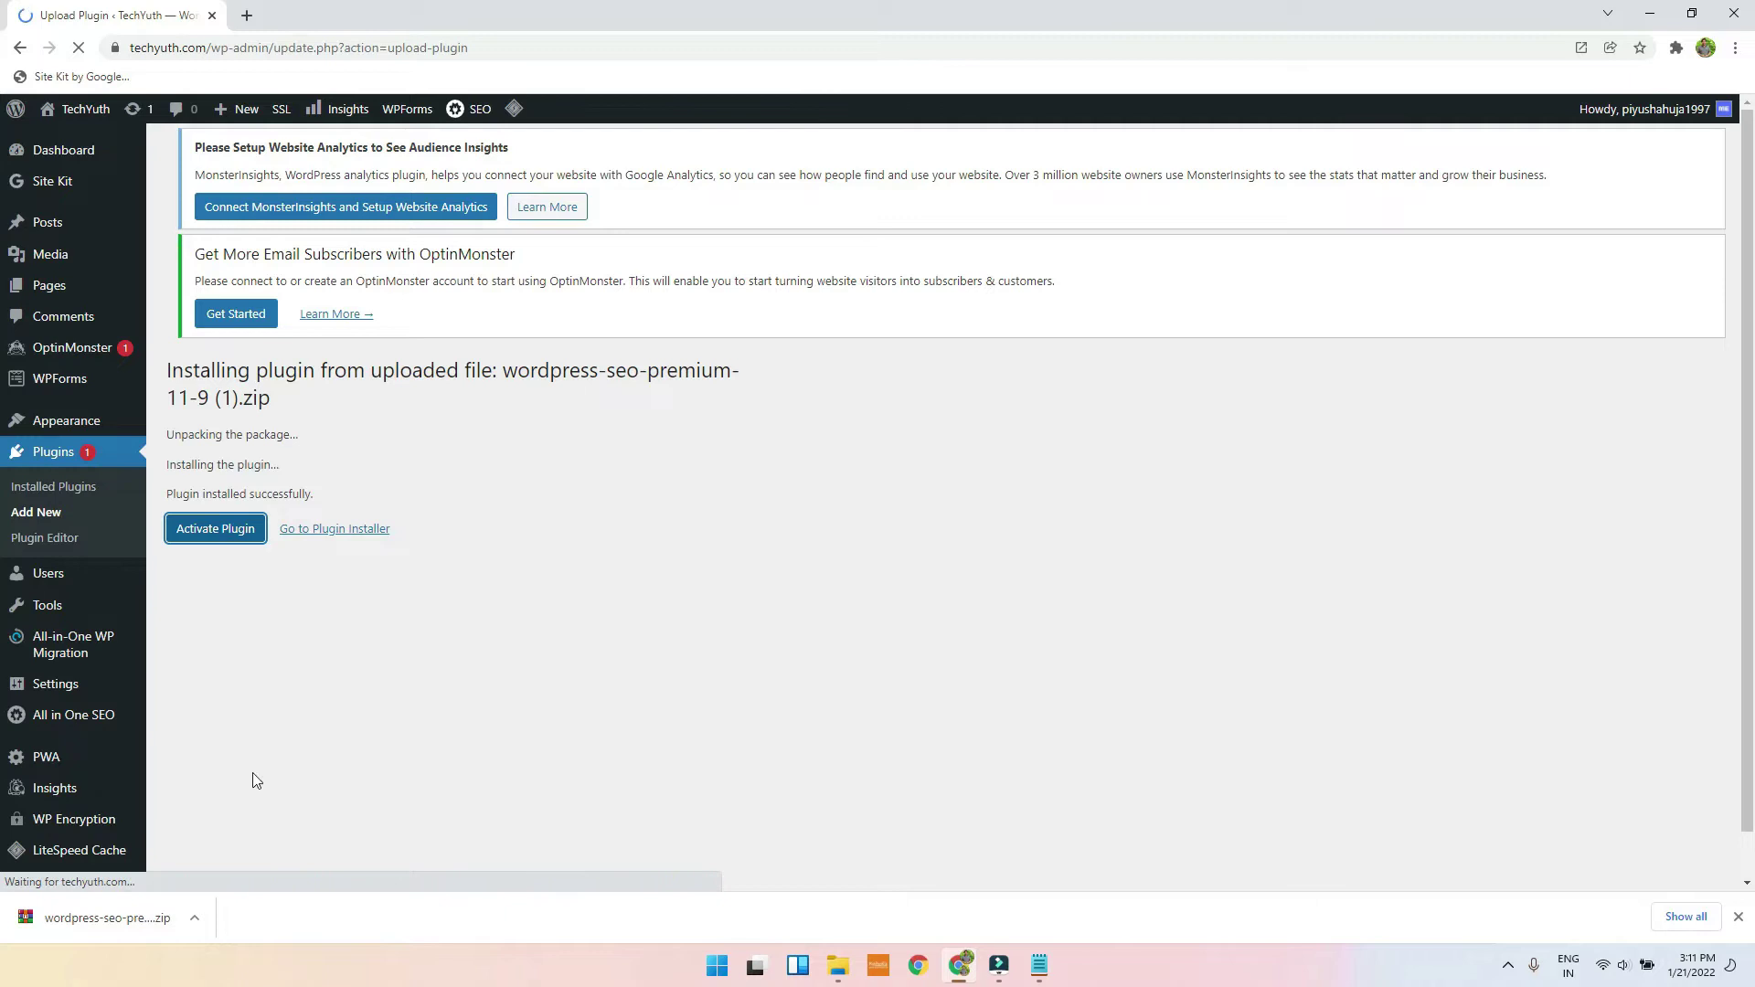
{"action": "left_click", "coordinate": [1740, 918]}
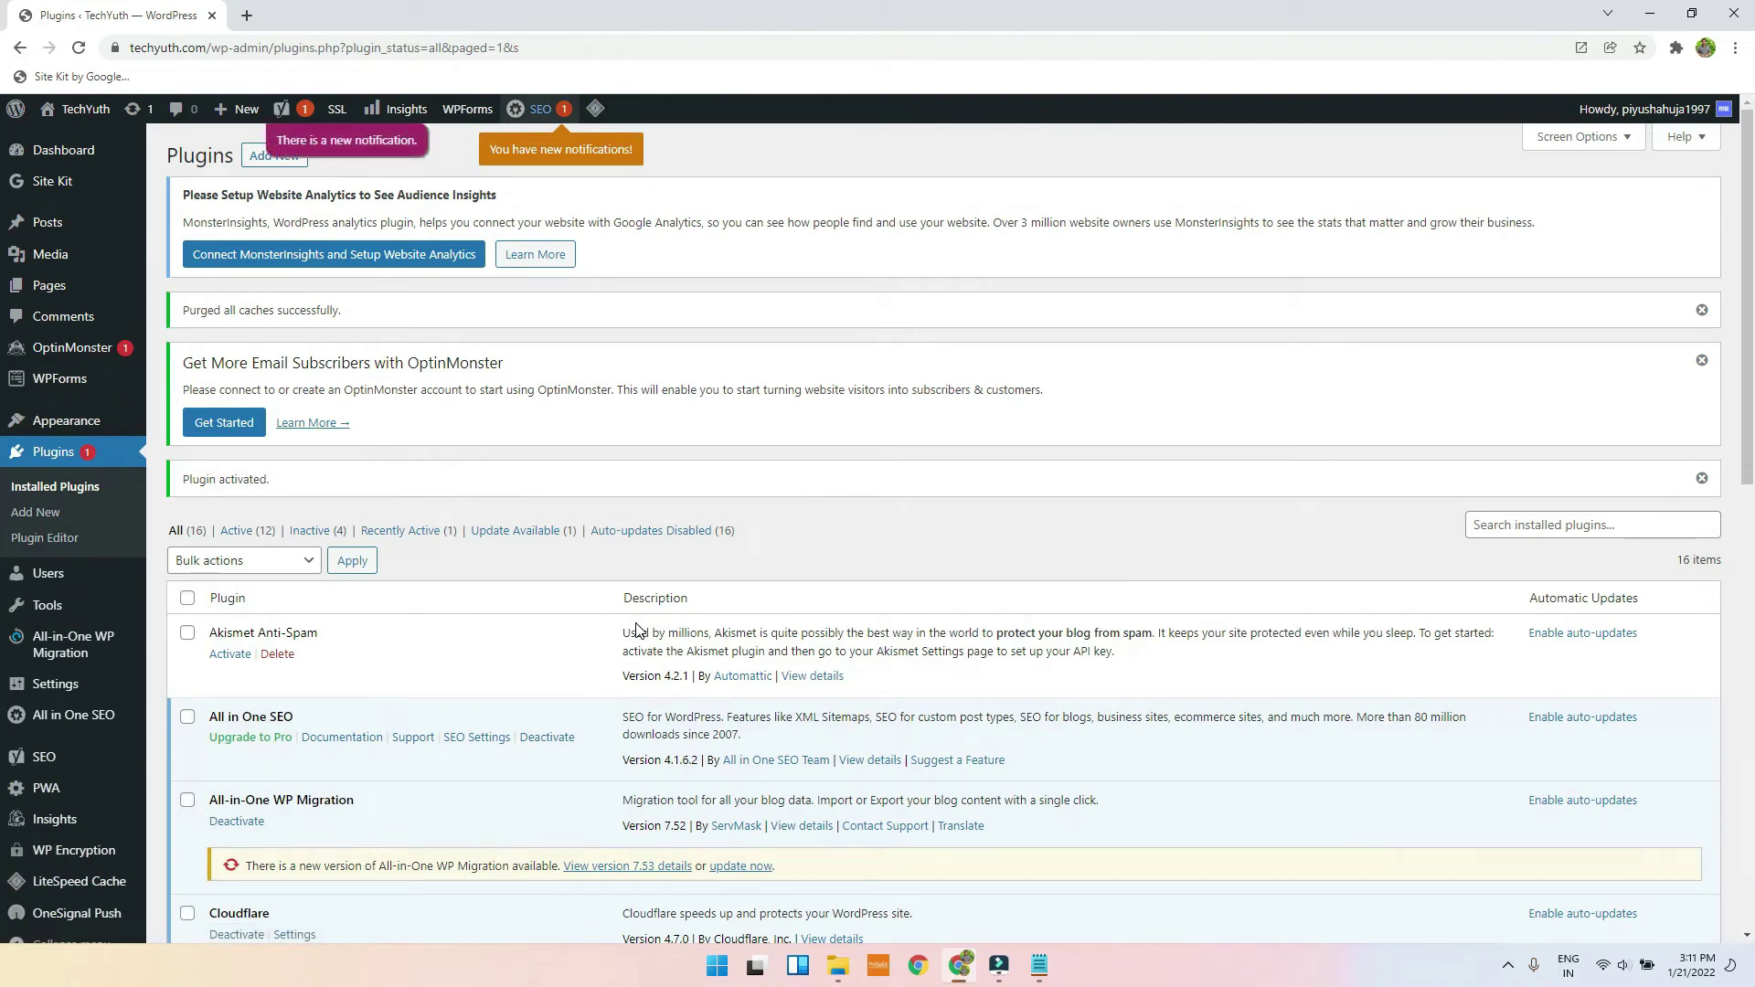
Step: Open SEO > Premium to view the Yoast SEO Extensions page showing Premium installed and activated
{"action": "scroll", "coordinate": [90, 706], "scroll_direction": "down", "scroll_amount": 3}
{"action": "mouse_move", "coordinate": [47, 736]}
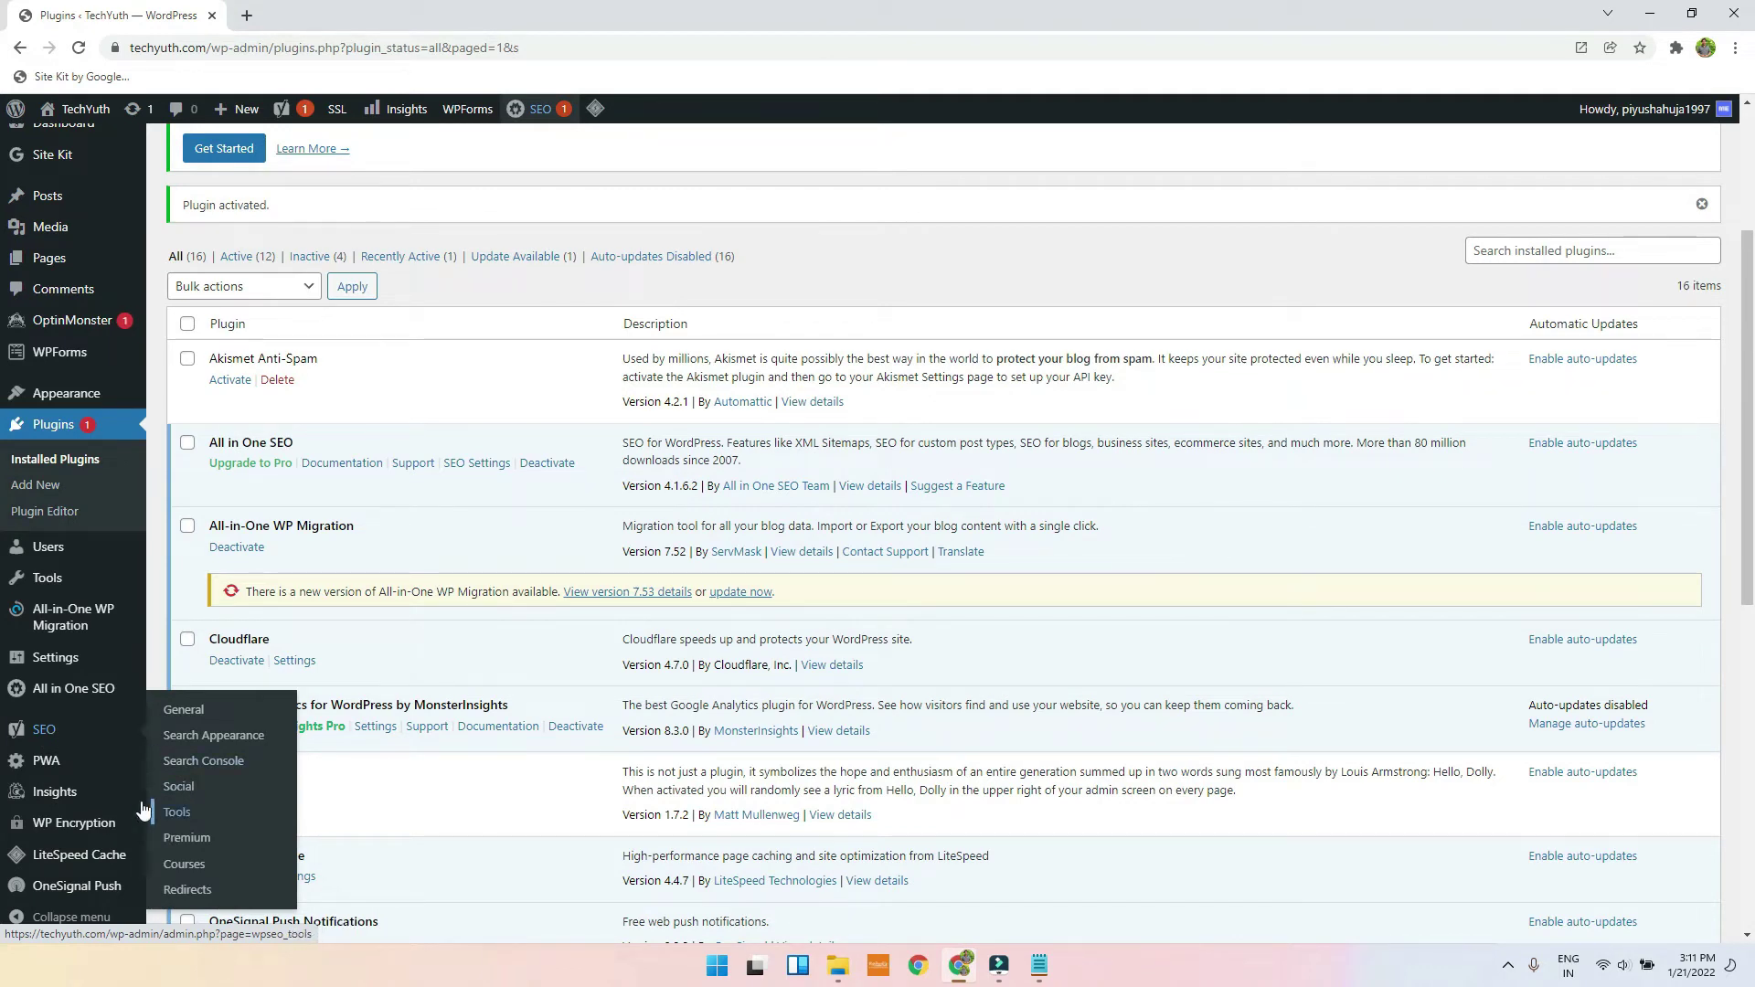
{"action": "left_click", "coordinate": [52, 487]}
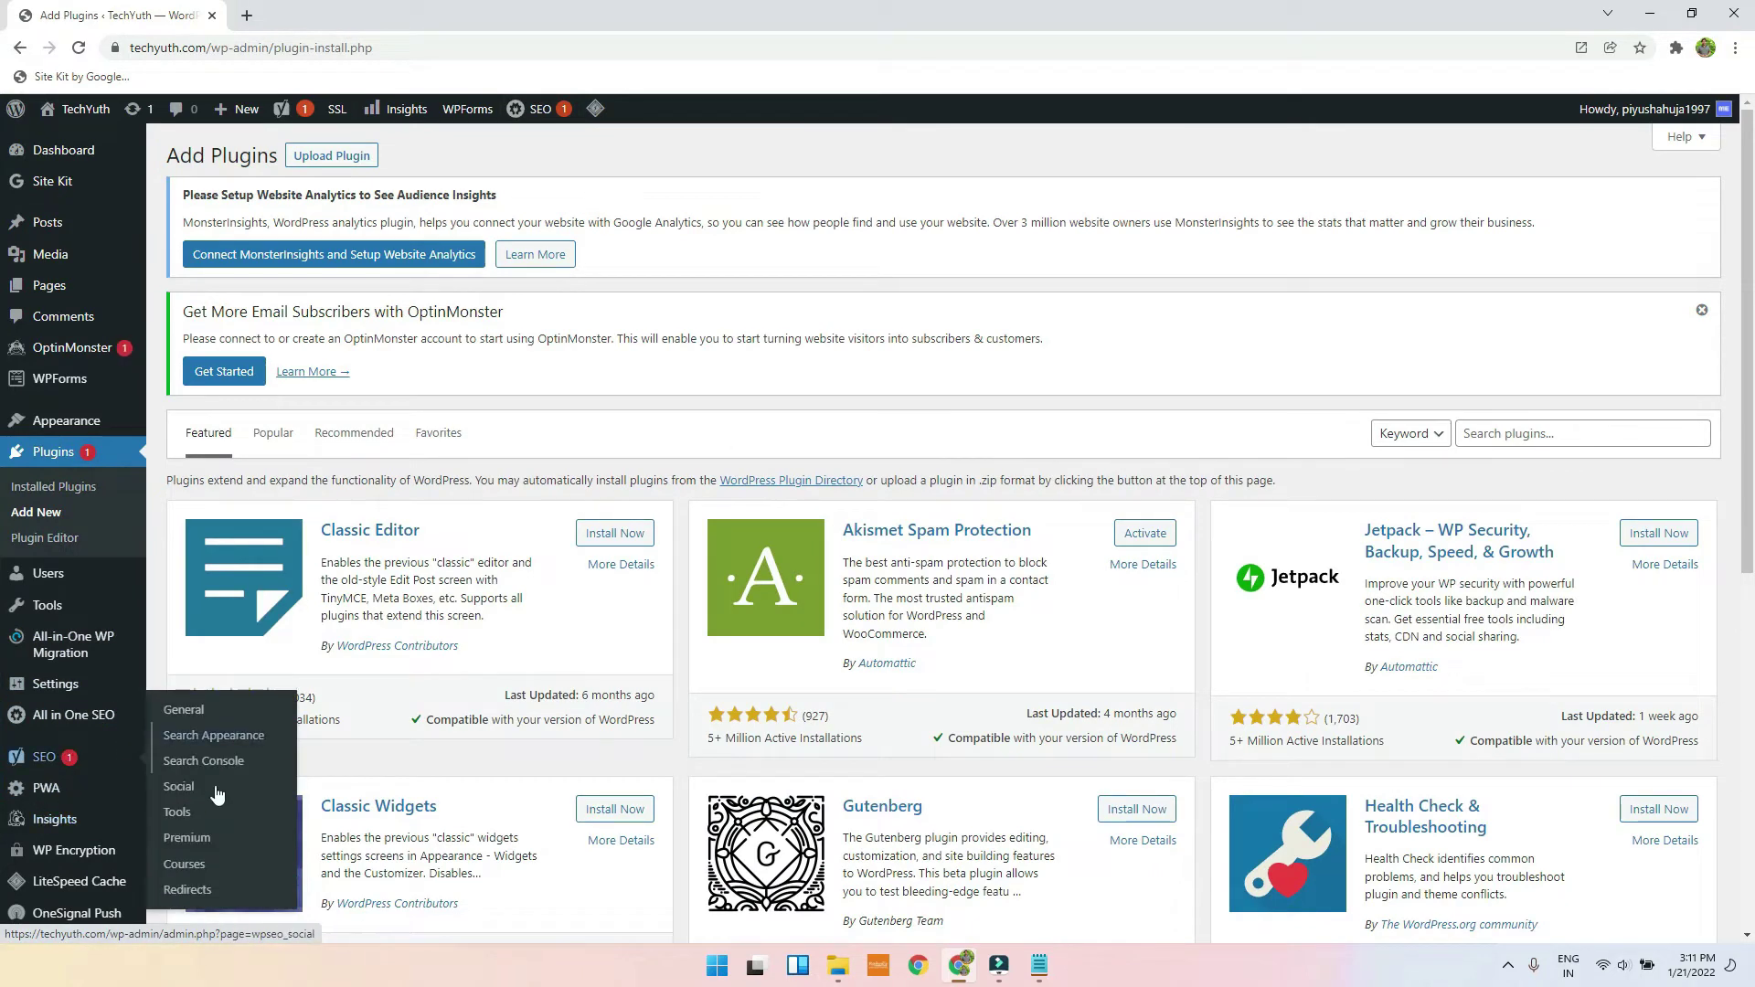
{"action": "left_click", "coordinate": [194, 839]}
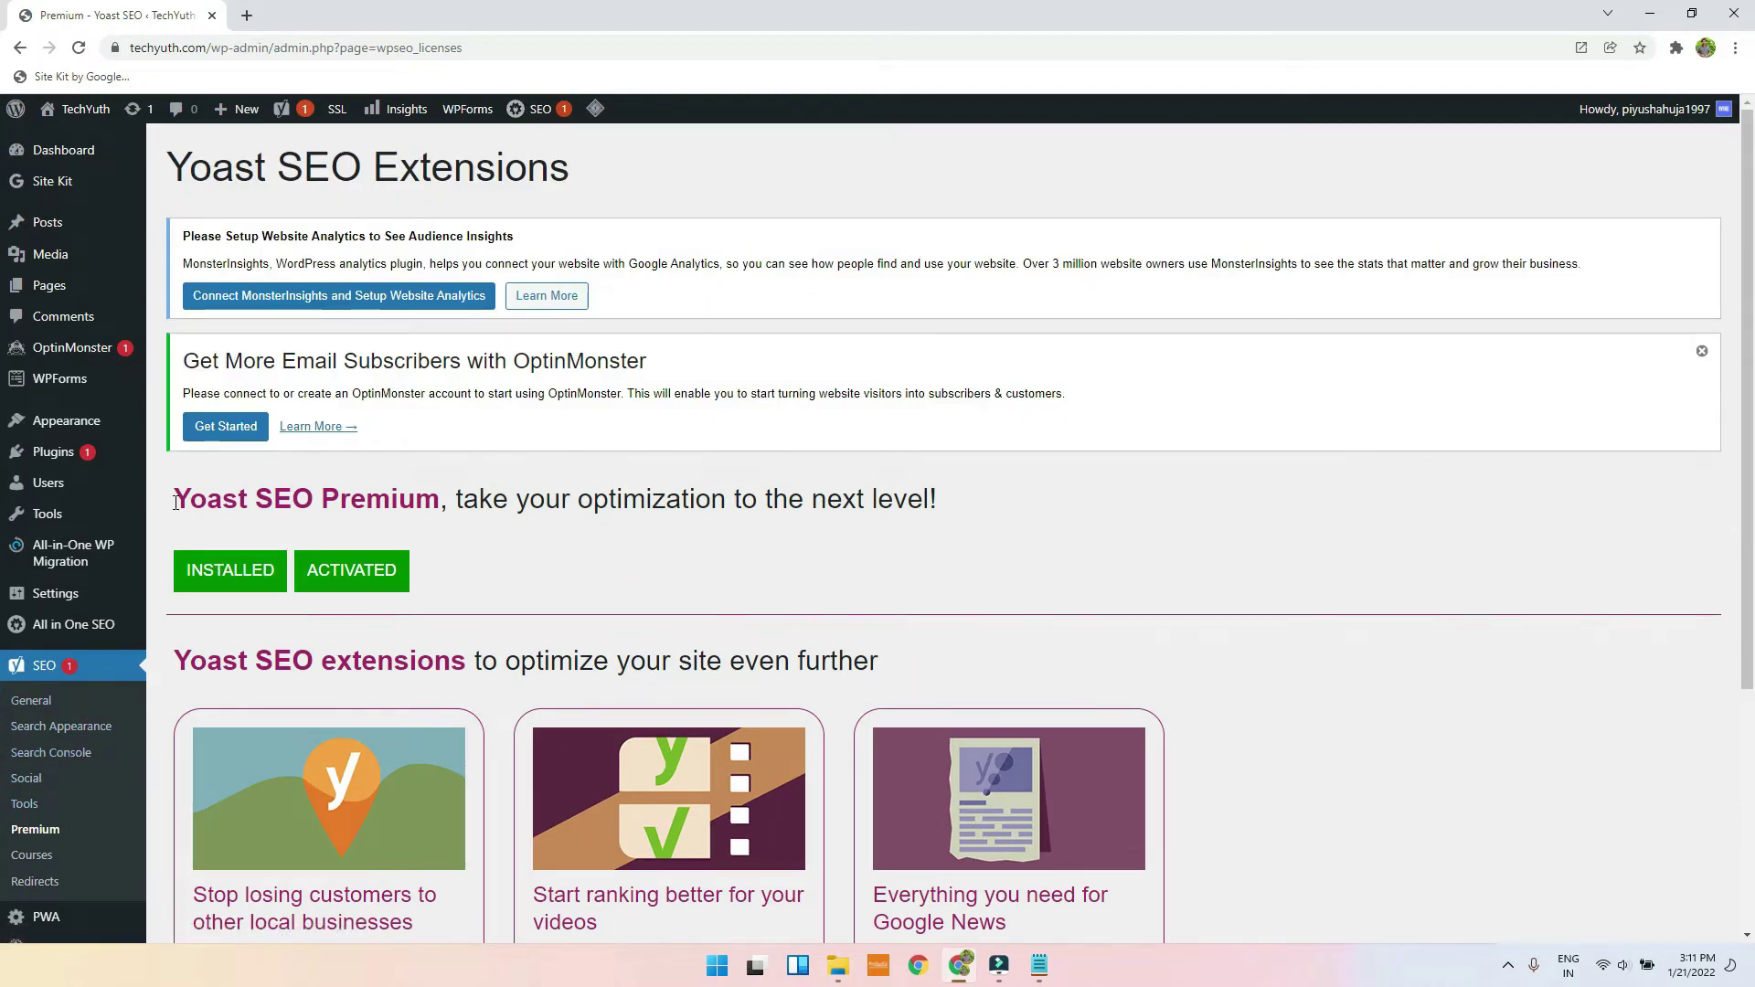
{"action": "scroll", "coordinate": [177, 508], "scroll_direction": "down", "scroll_amount": 2}
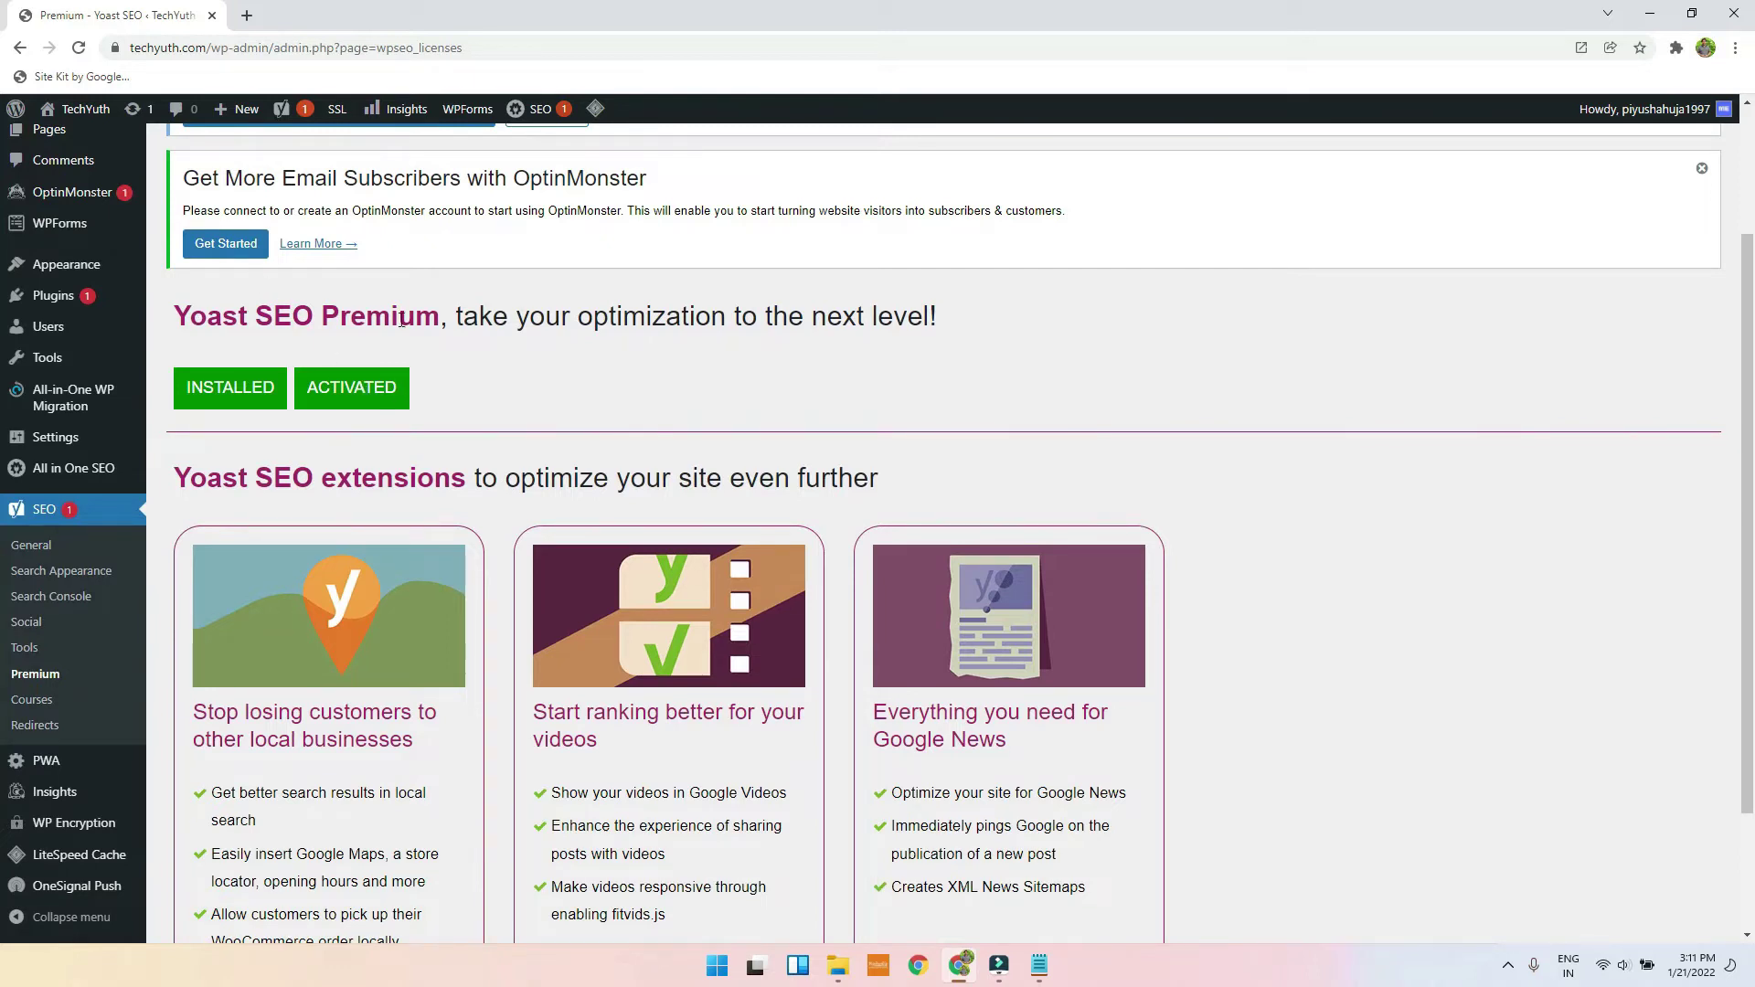
Step: Deactivate All in One SEO from the Problems box on the Yoast SEO General page
{"action": "left_click", "coordinate": [20, 552]}
{"action": "mouse_move", "coordinate": [73, 540]}
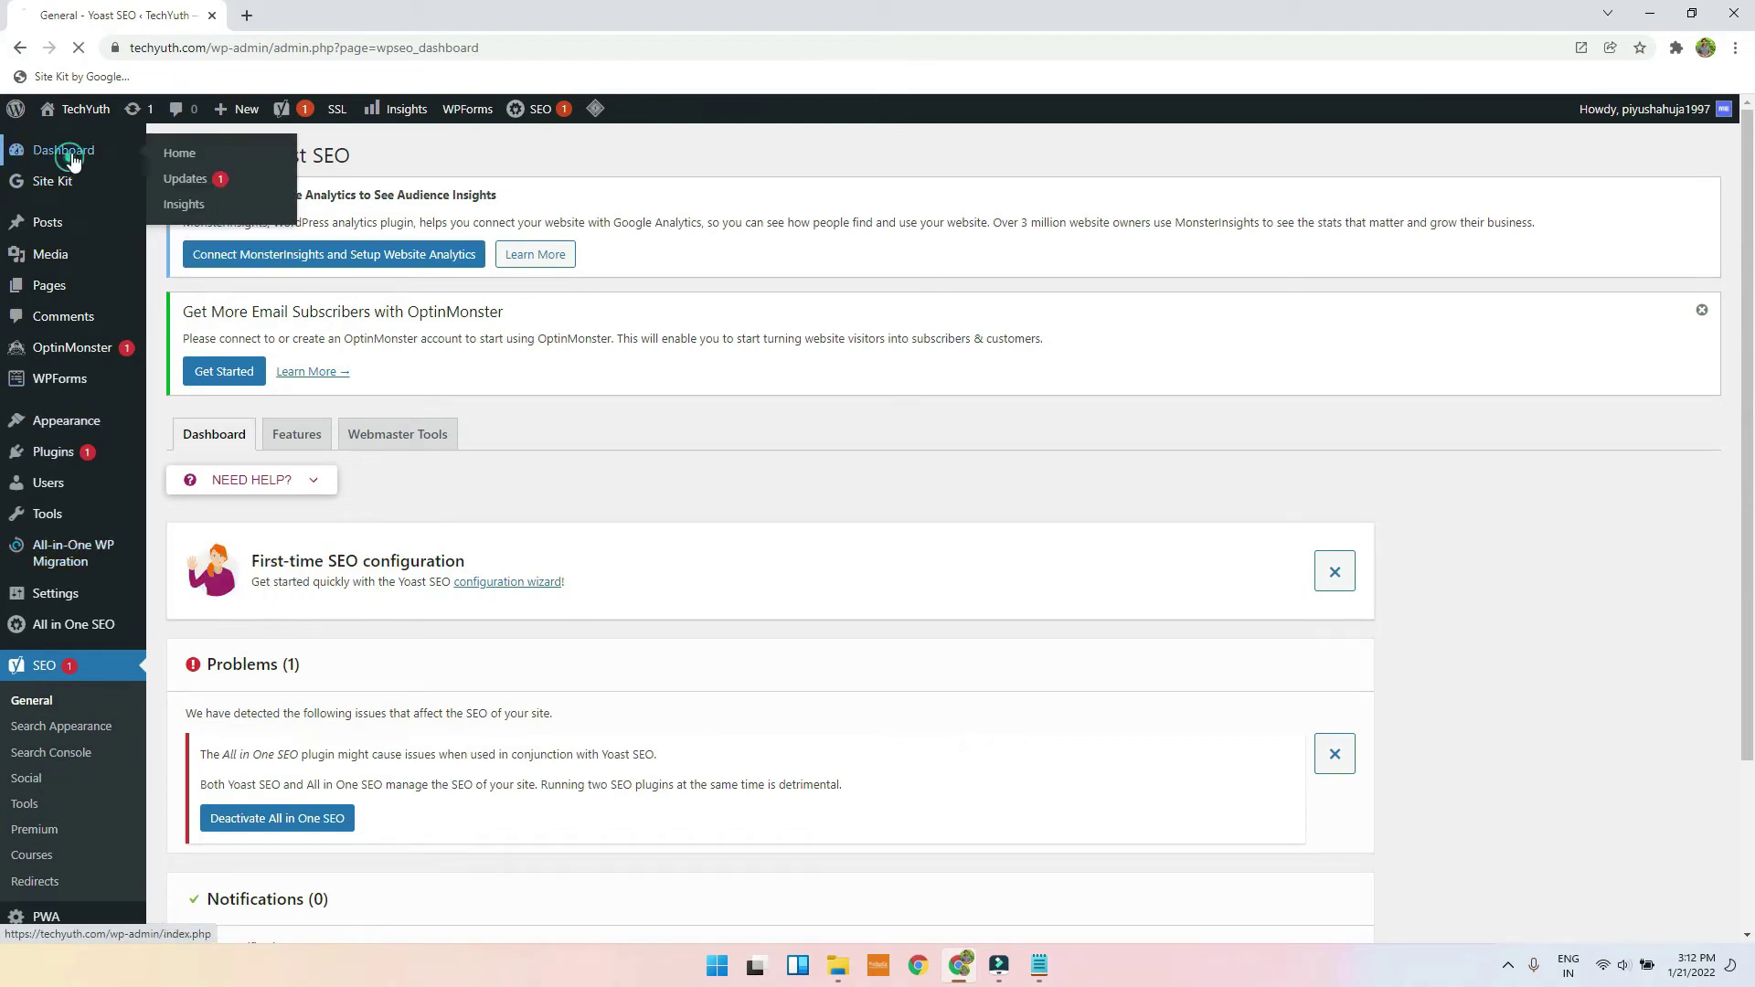
{"action": "left_click", "coordinate": [66, 150]}
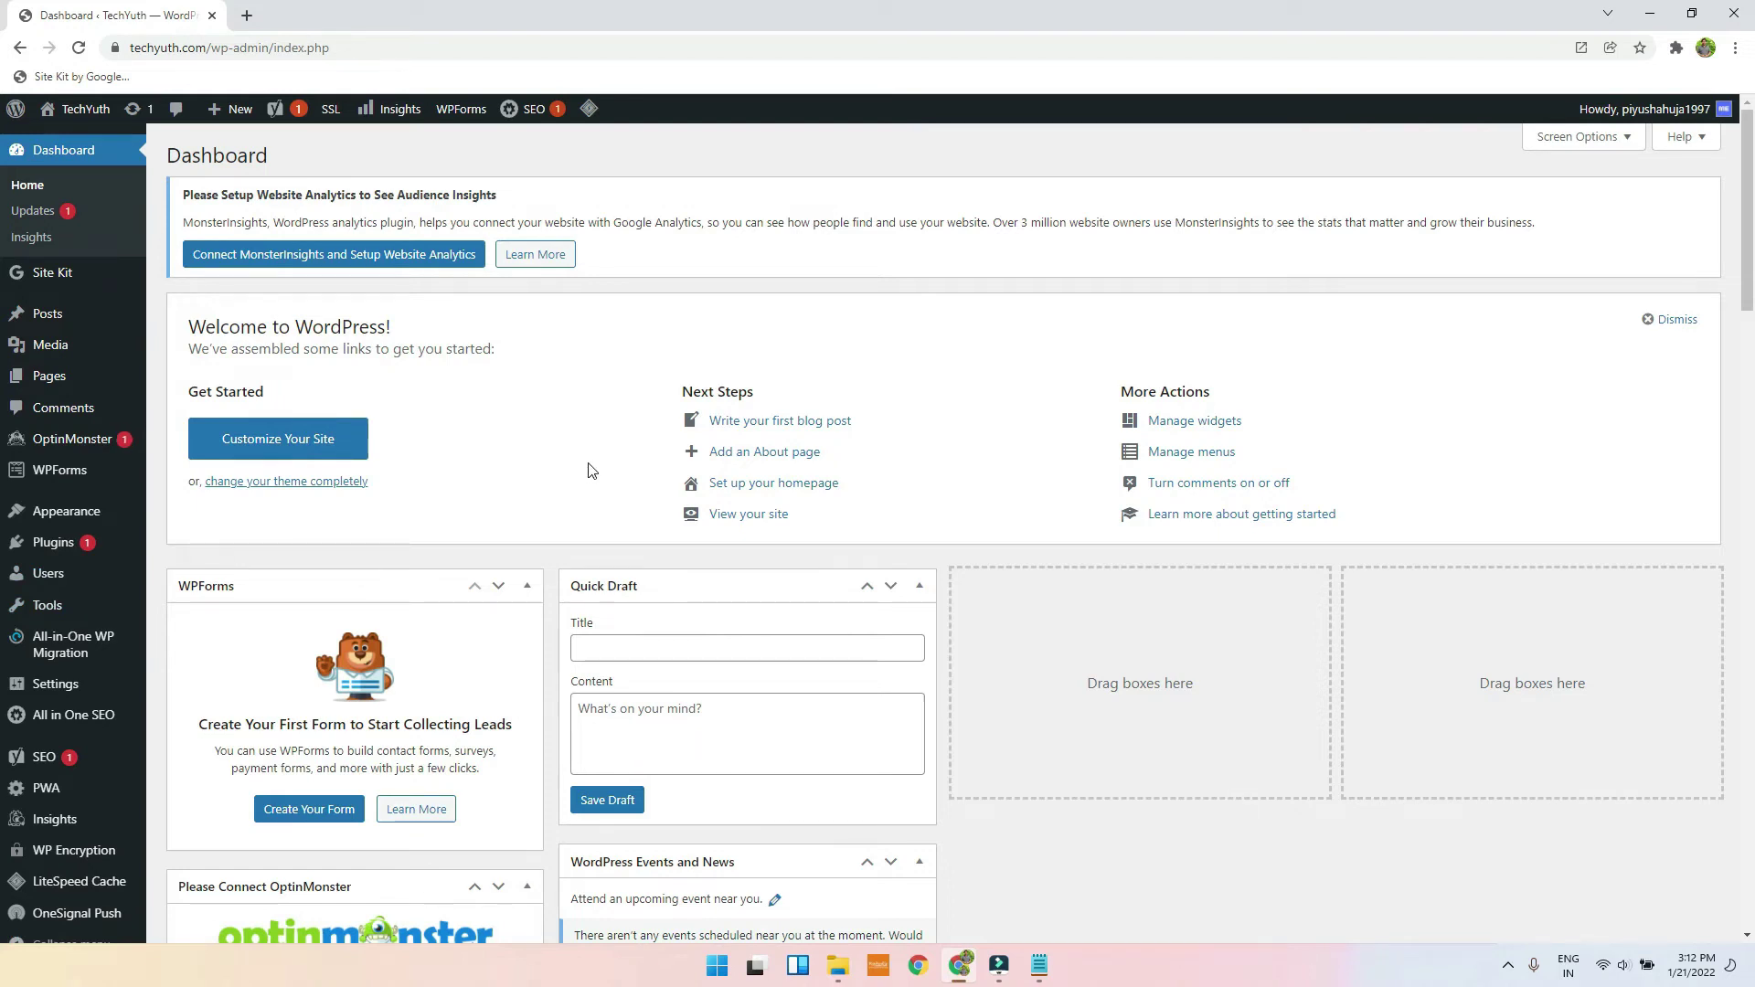
{"action": "left_click", "coordinate": [41, 757]}
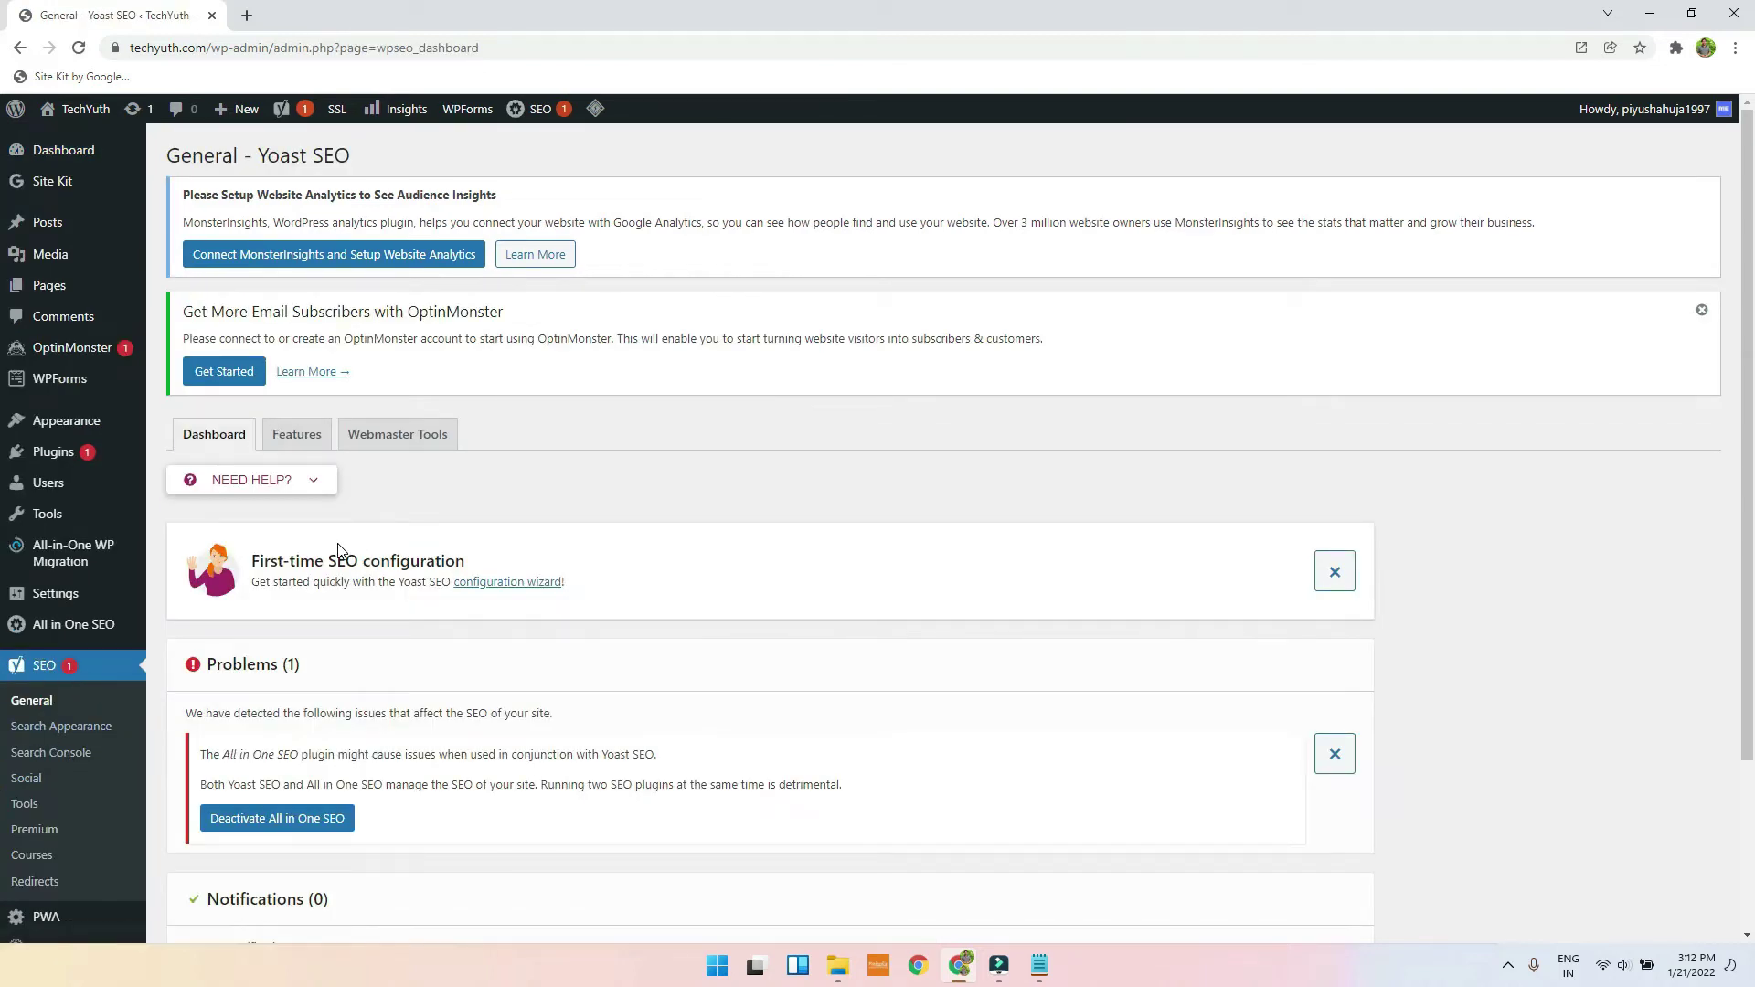
{"action": "scroll", "coordinate": [352, 530], "scroll_direction": "down", "scroll_amount": 3}
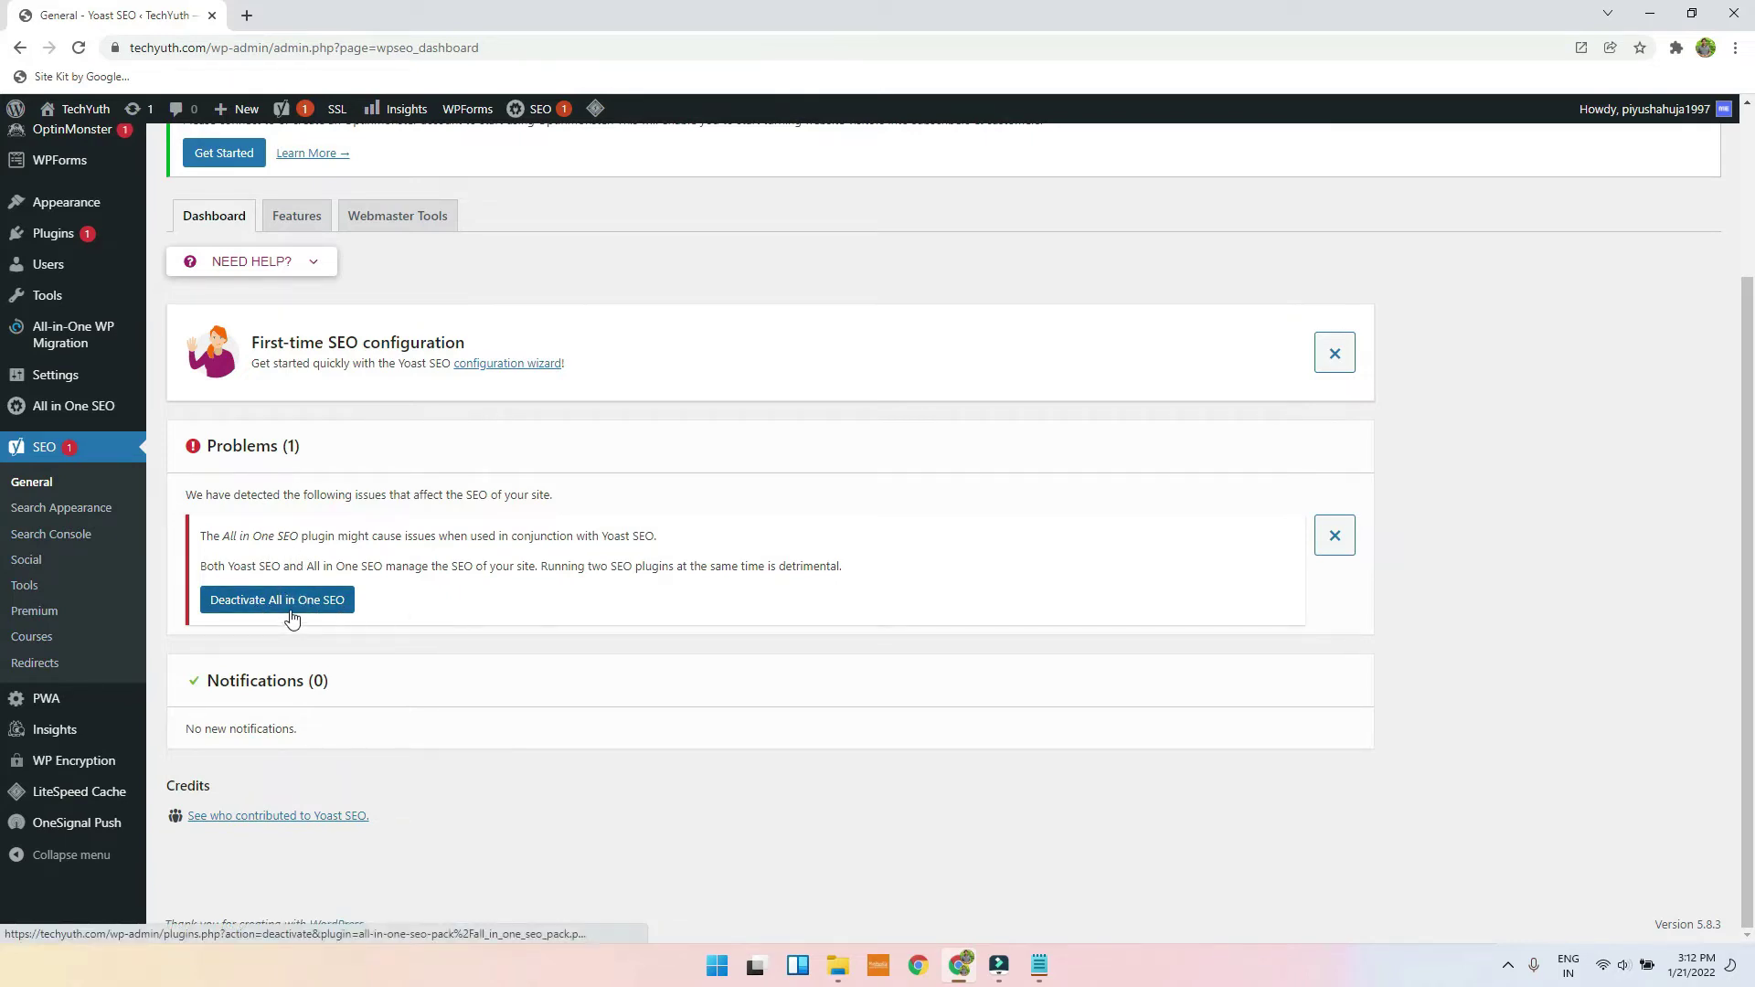
{"action": "left_click", "coordinate": [319, 601]}
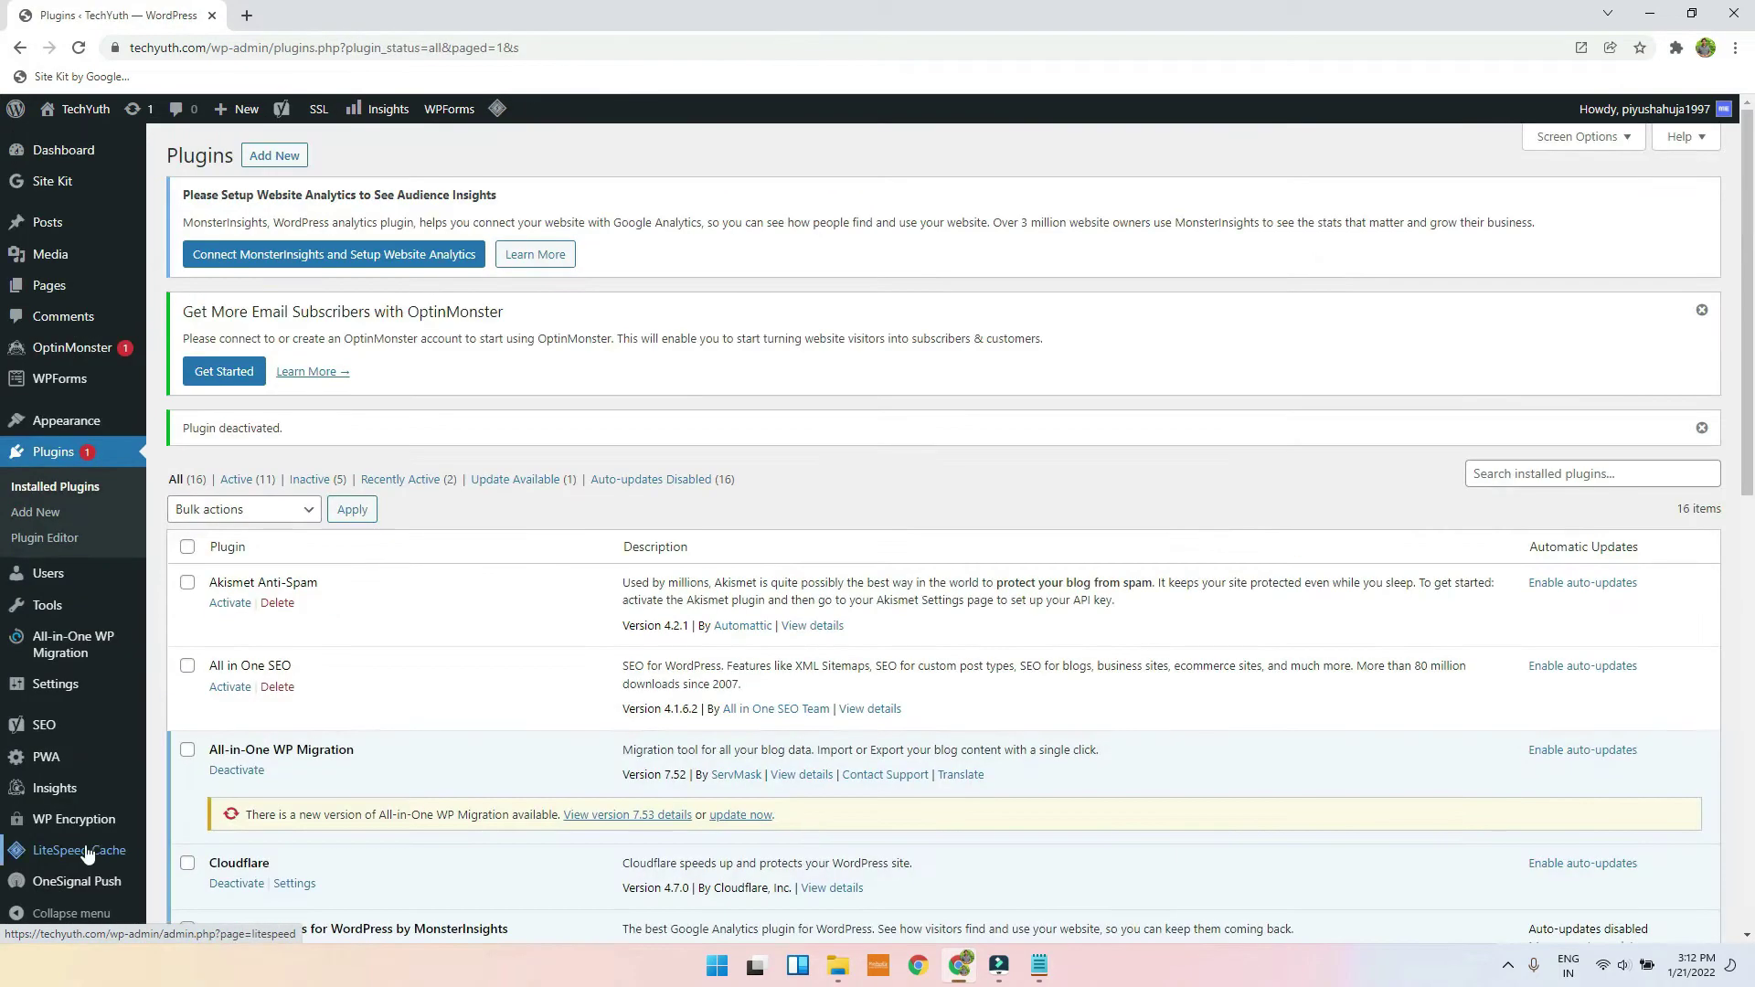
{"action": "scroll", "coordinate": [510, 707], "scroll_direction": "down", "scroll_amount": 3}
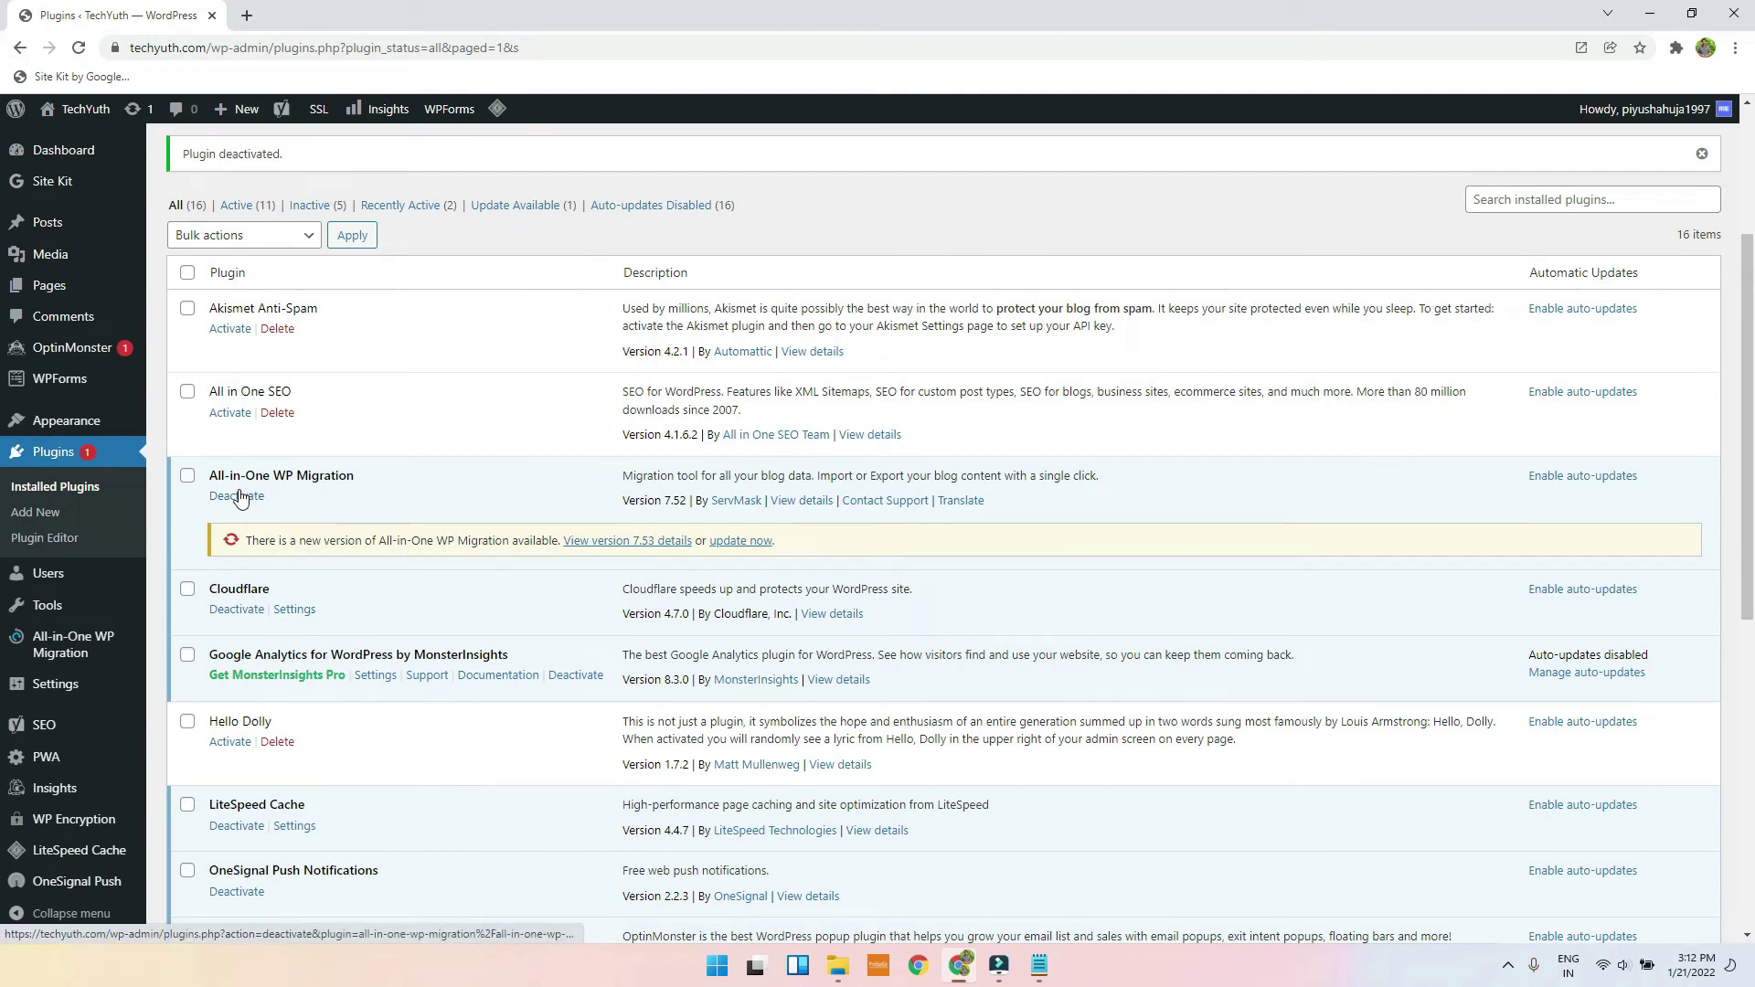
Step: Review Yoast's Features toggles, then view the empty Baidu, Bing, Google and Yandex verification fields
{"action": "left_click", "coordinate": [51, 729]}
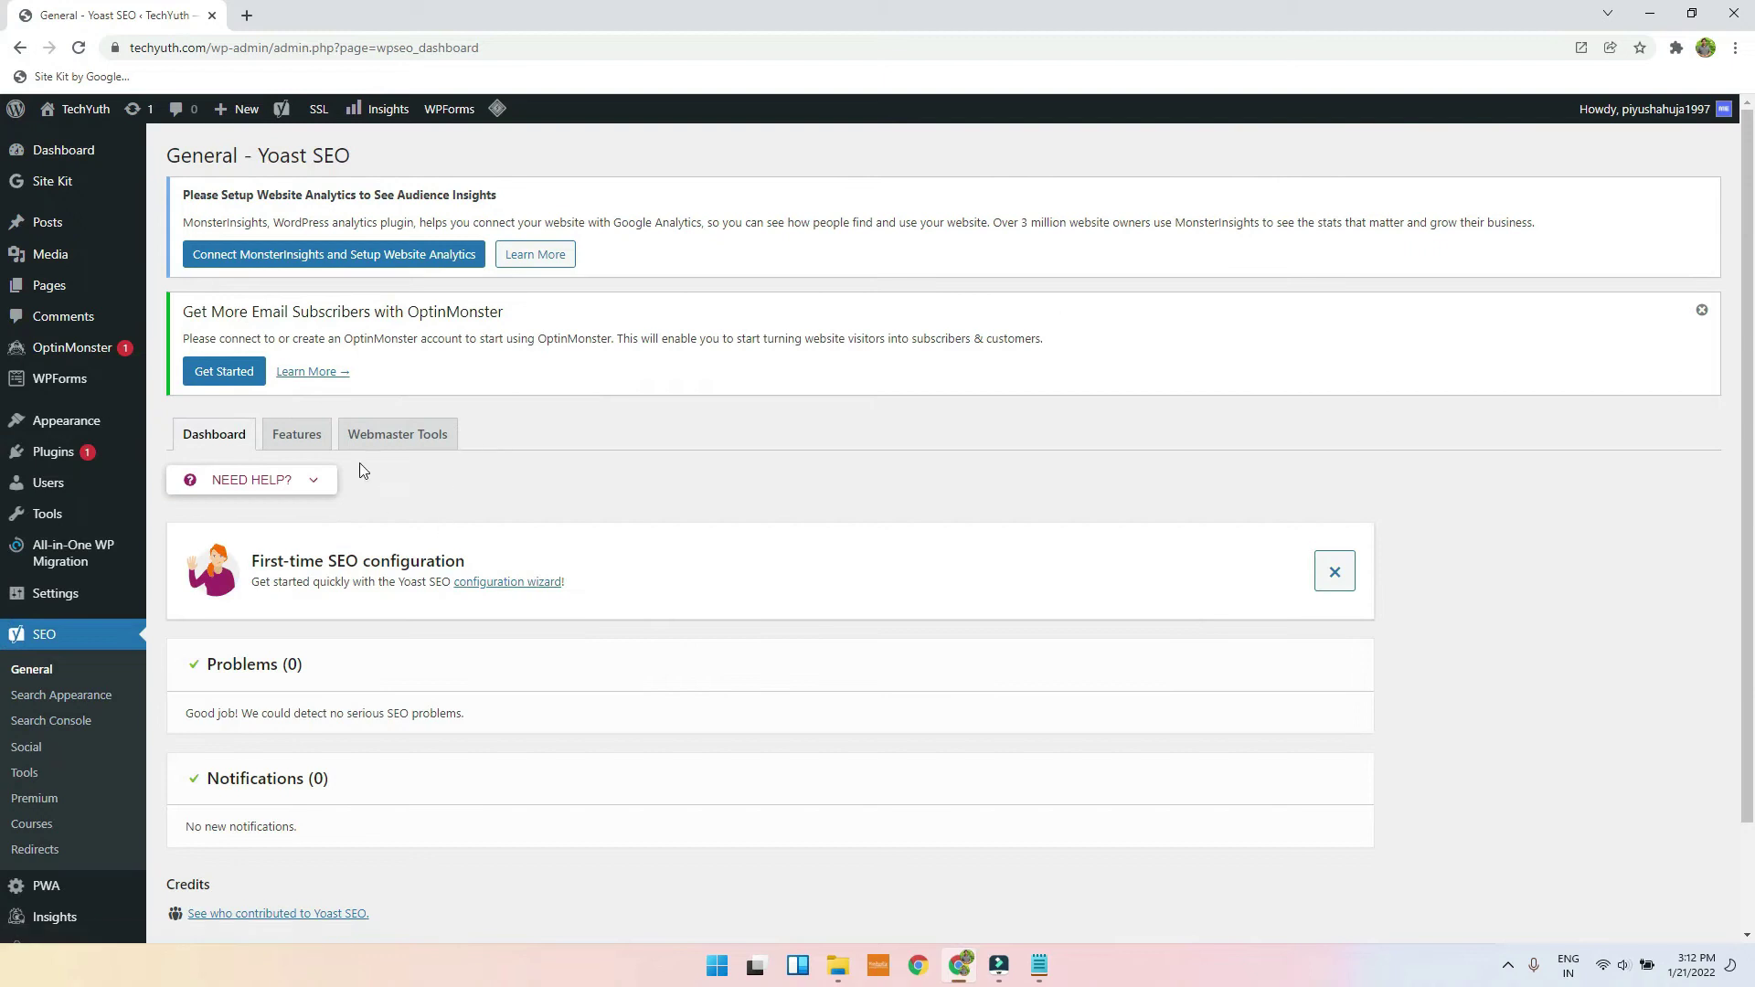
{"action": "scroll", "coordinate": [338, 466], "scroll_direction": "down", "scroll_amount": 3}
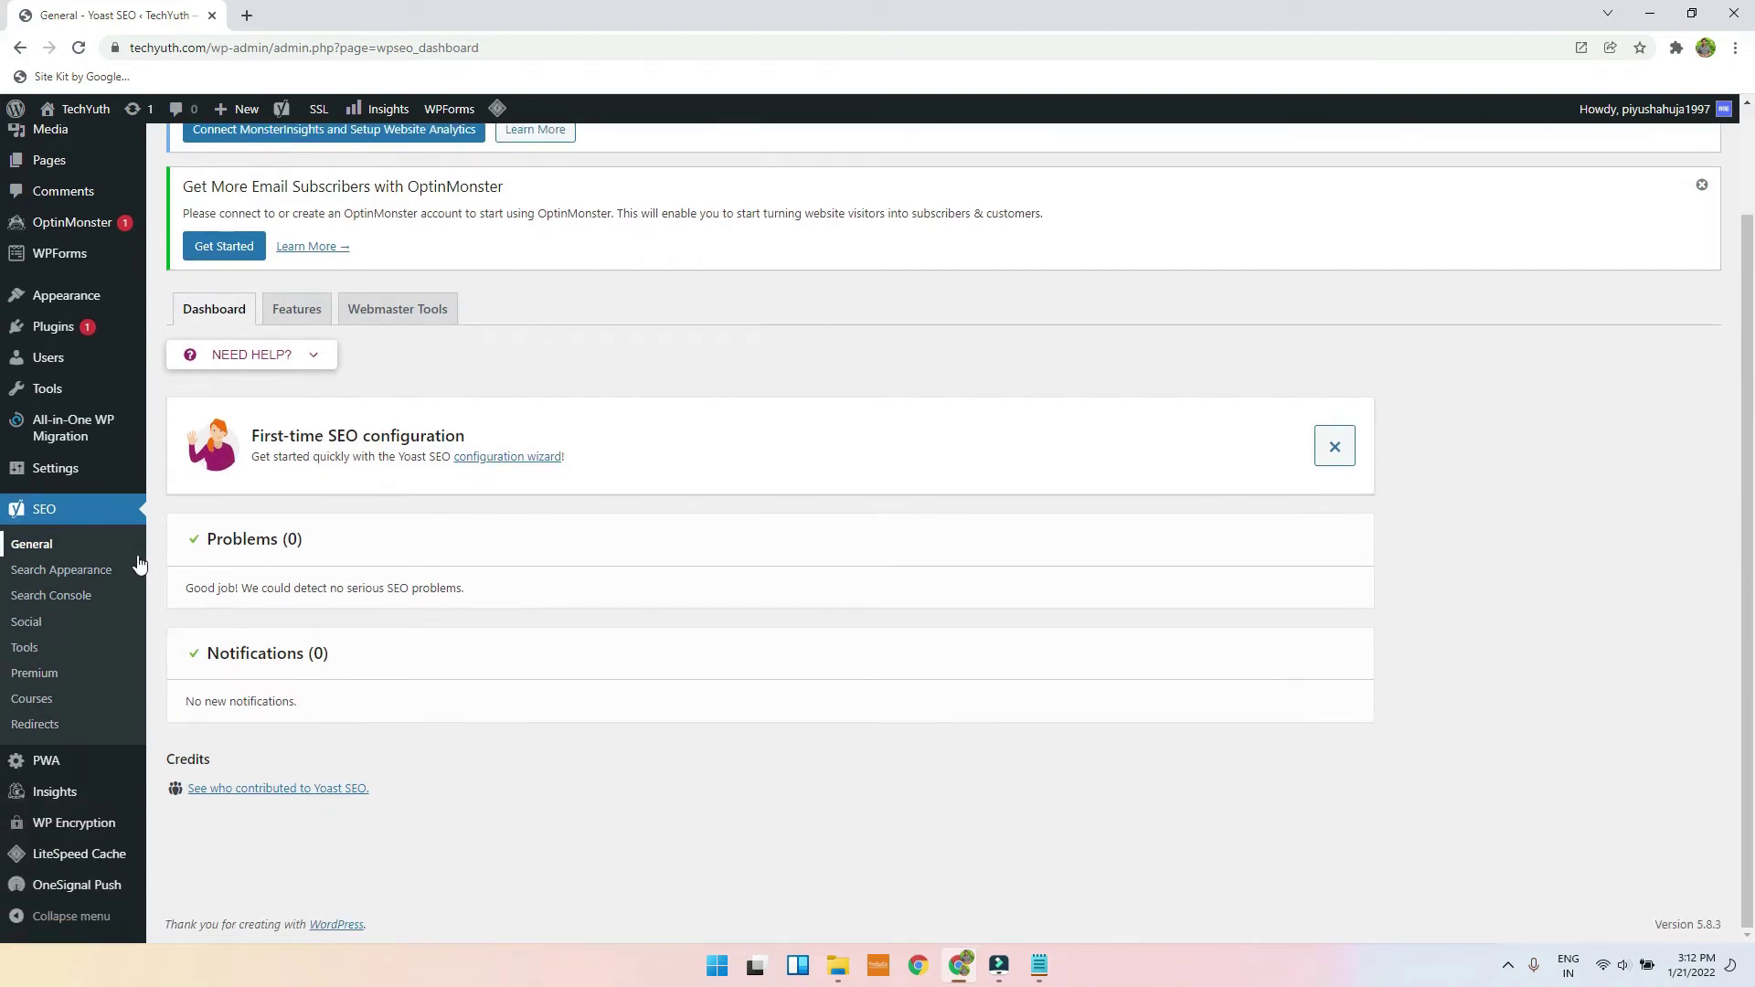
{"action": "left_click", "coordinate": [297, 322]}
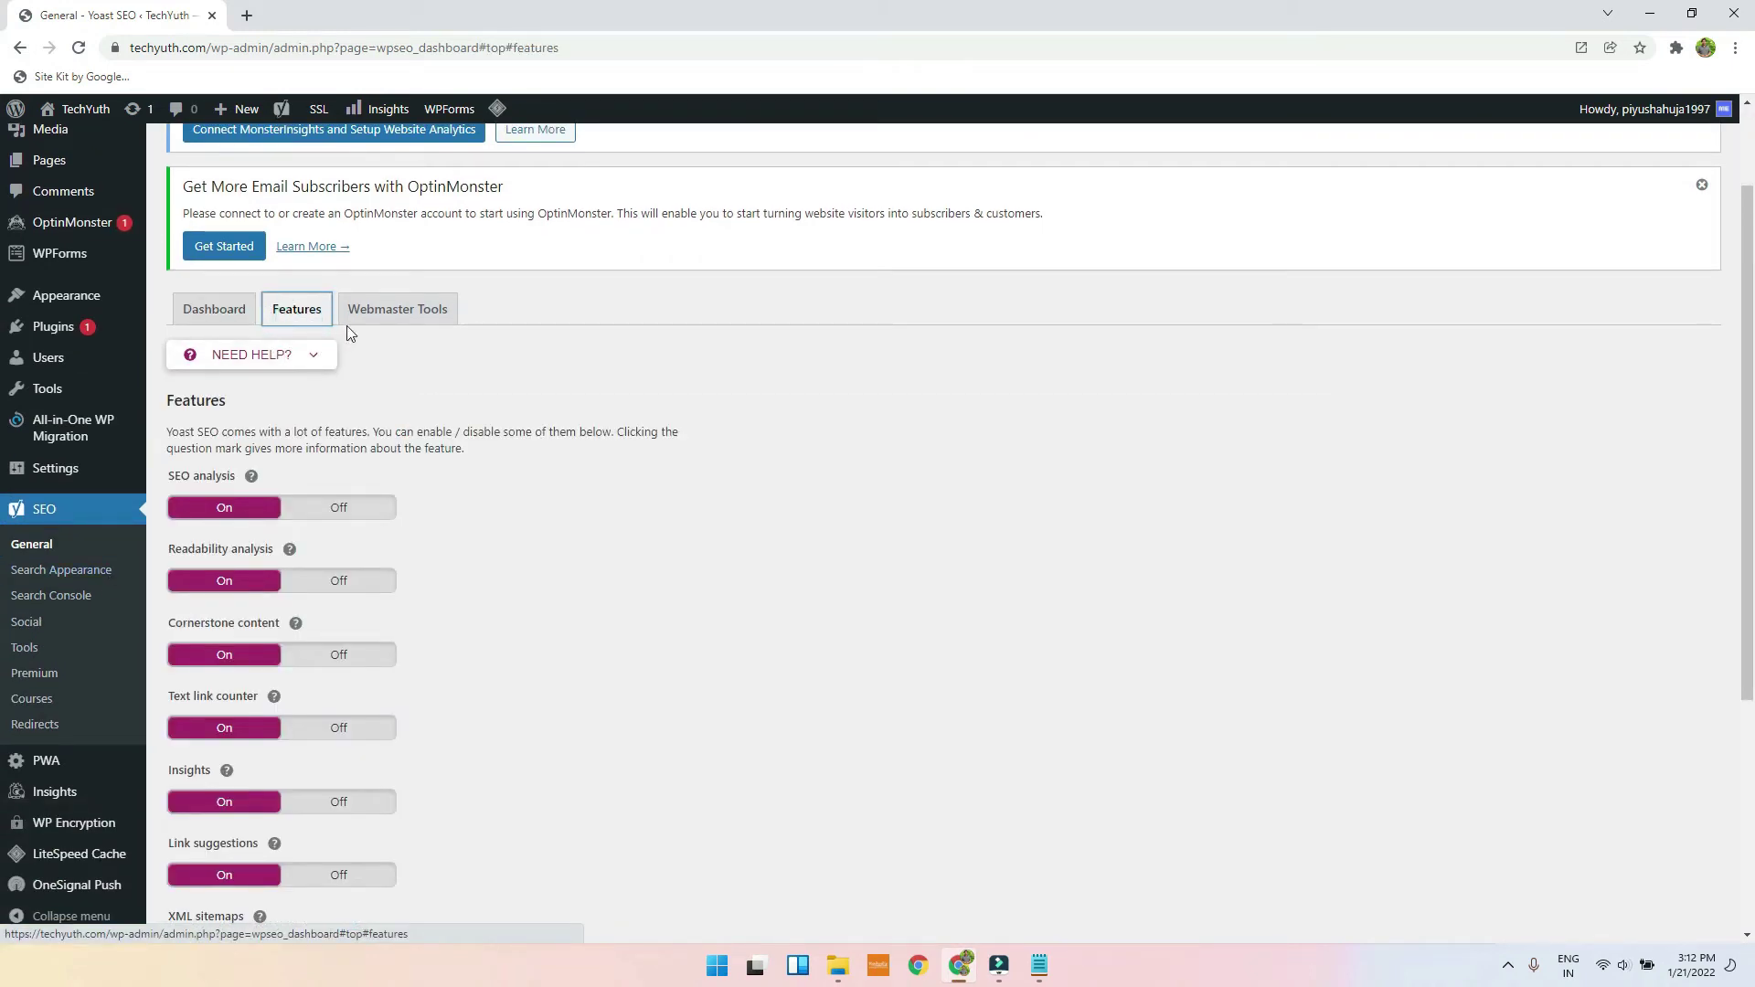
{"action": "scroll", "coordinate": [283, 402], "scroll_direction": "down", "scroll_amount": 2}
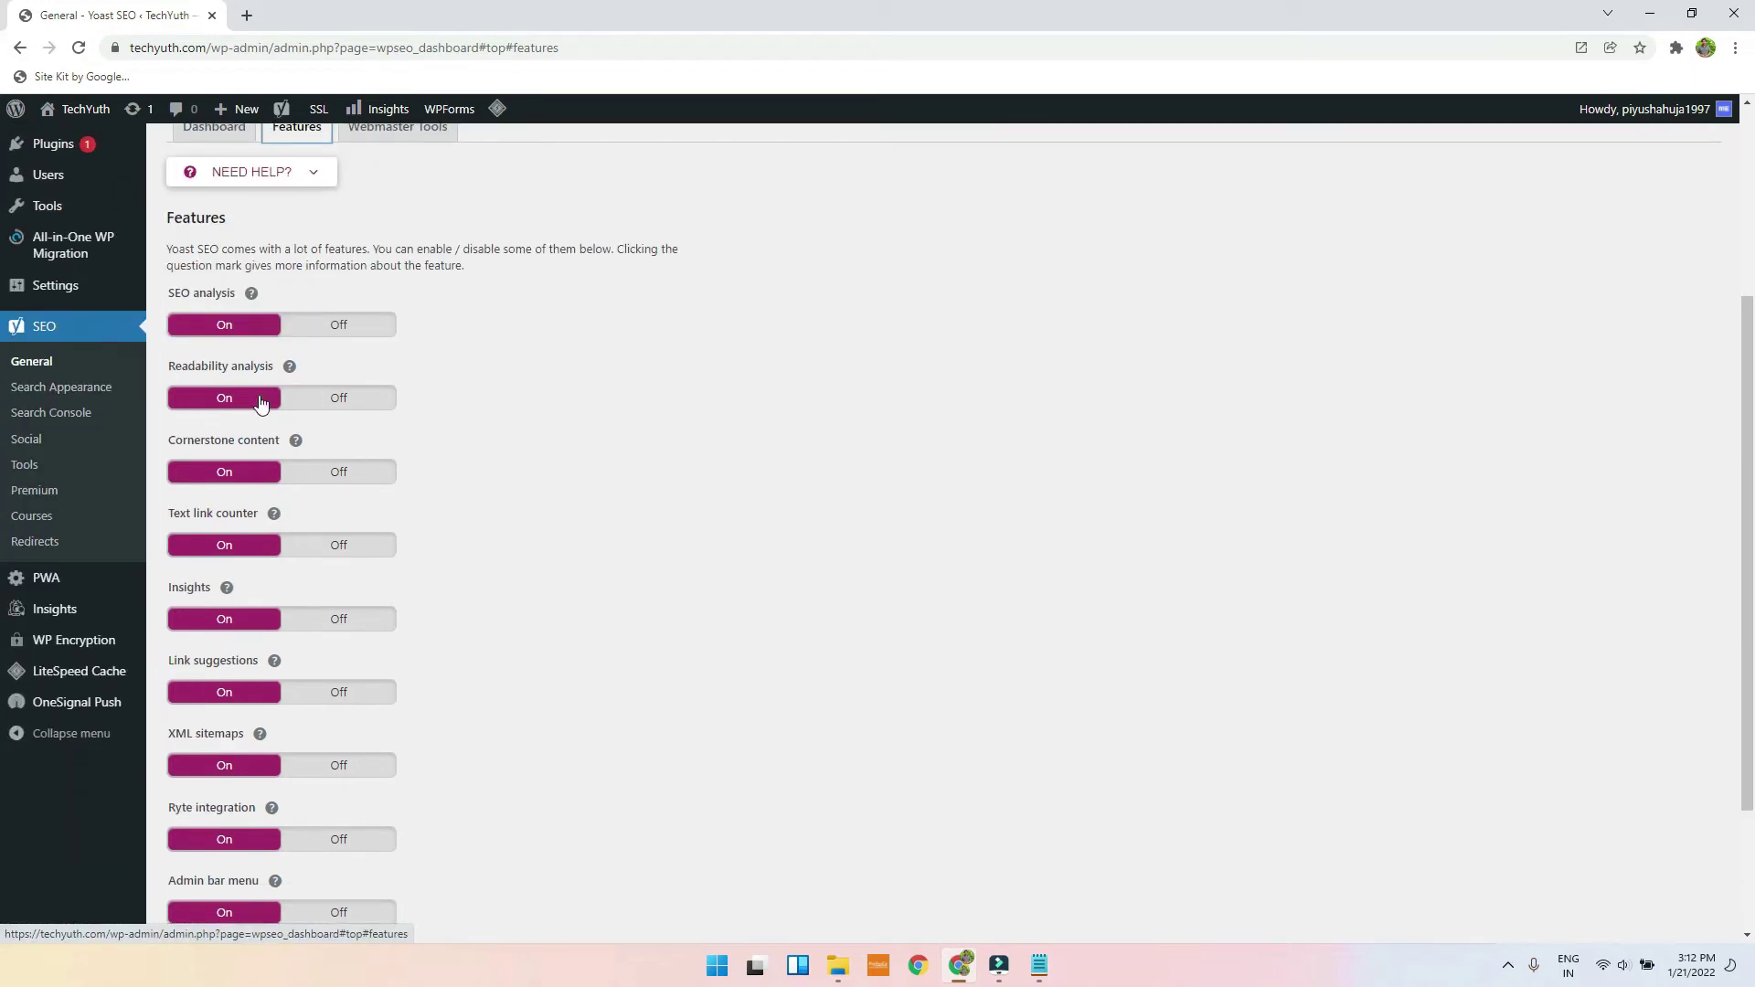
{"action": "scroll", "coordinate": [266, 338], "scroll_direction": "down", "scroll_amount": 2}
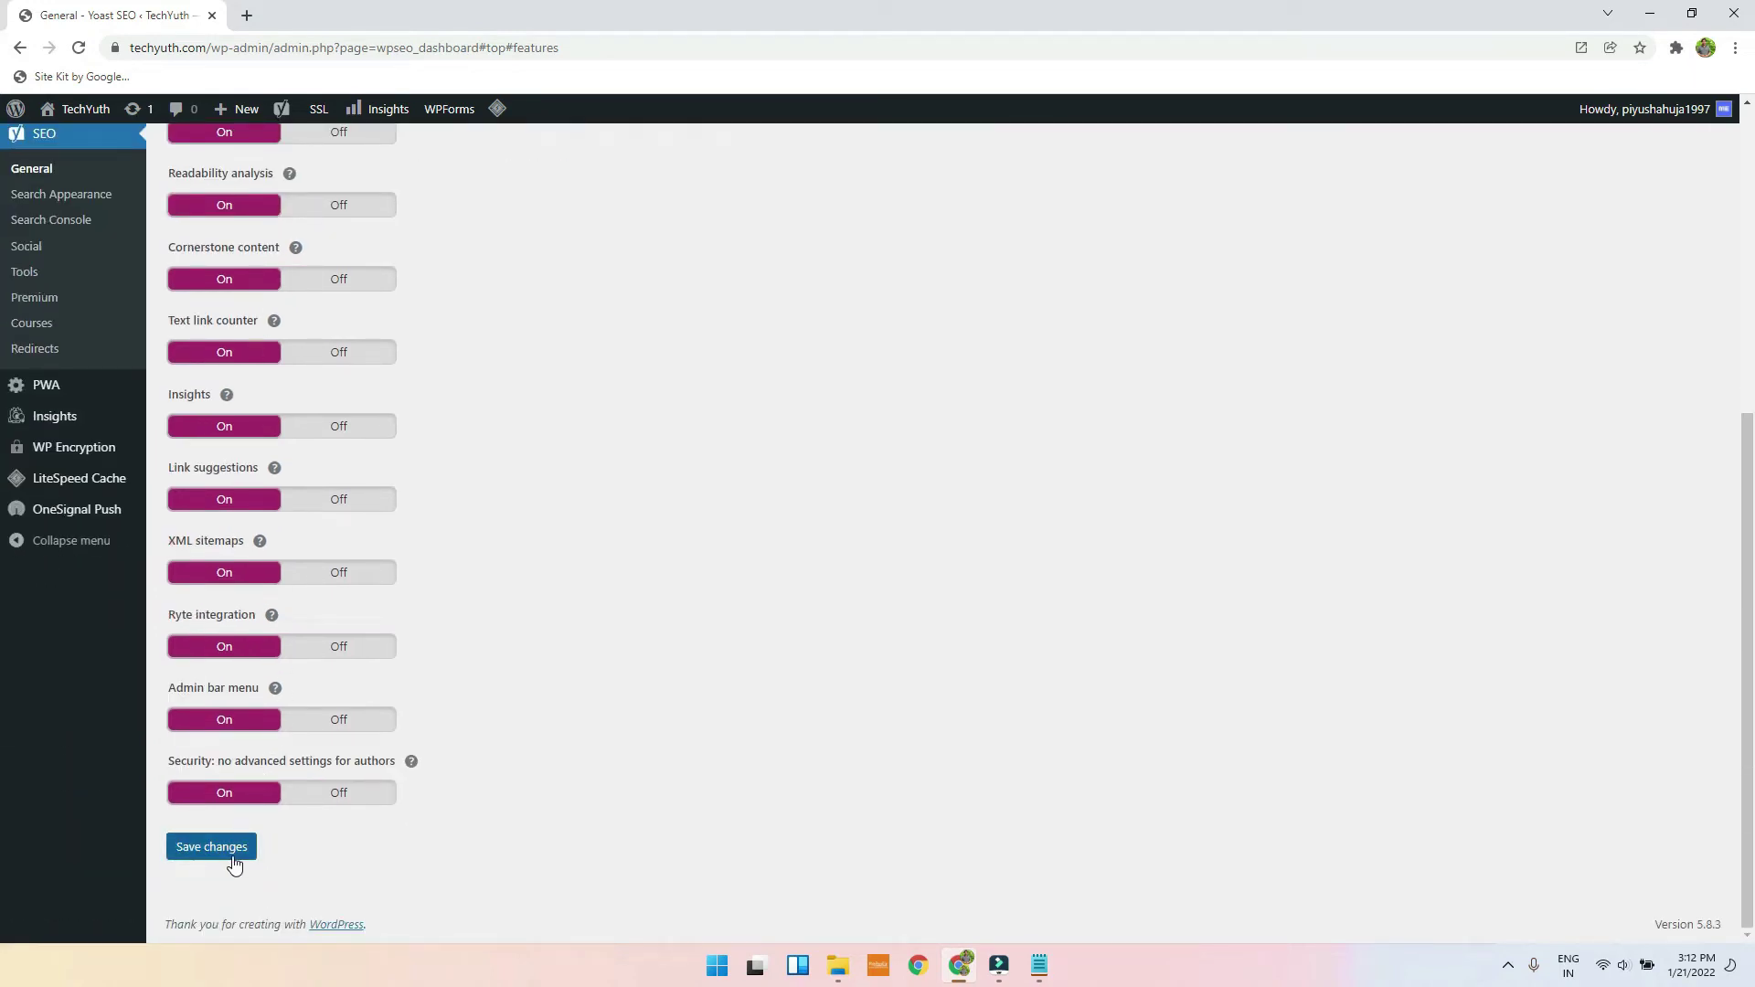
{"action": "scroll", "coordinate": [238, 812], "scroll_direction": "up", "scroll_amount": 5}
{"action": "left_click", "coordinate": [398, 390]}
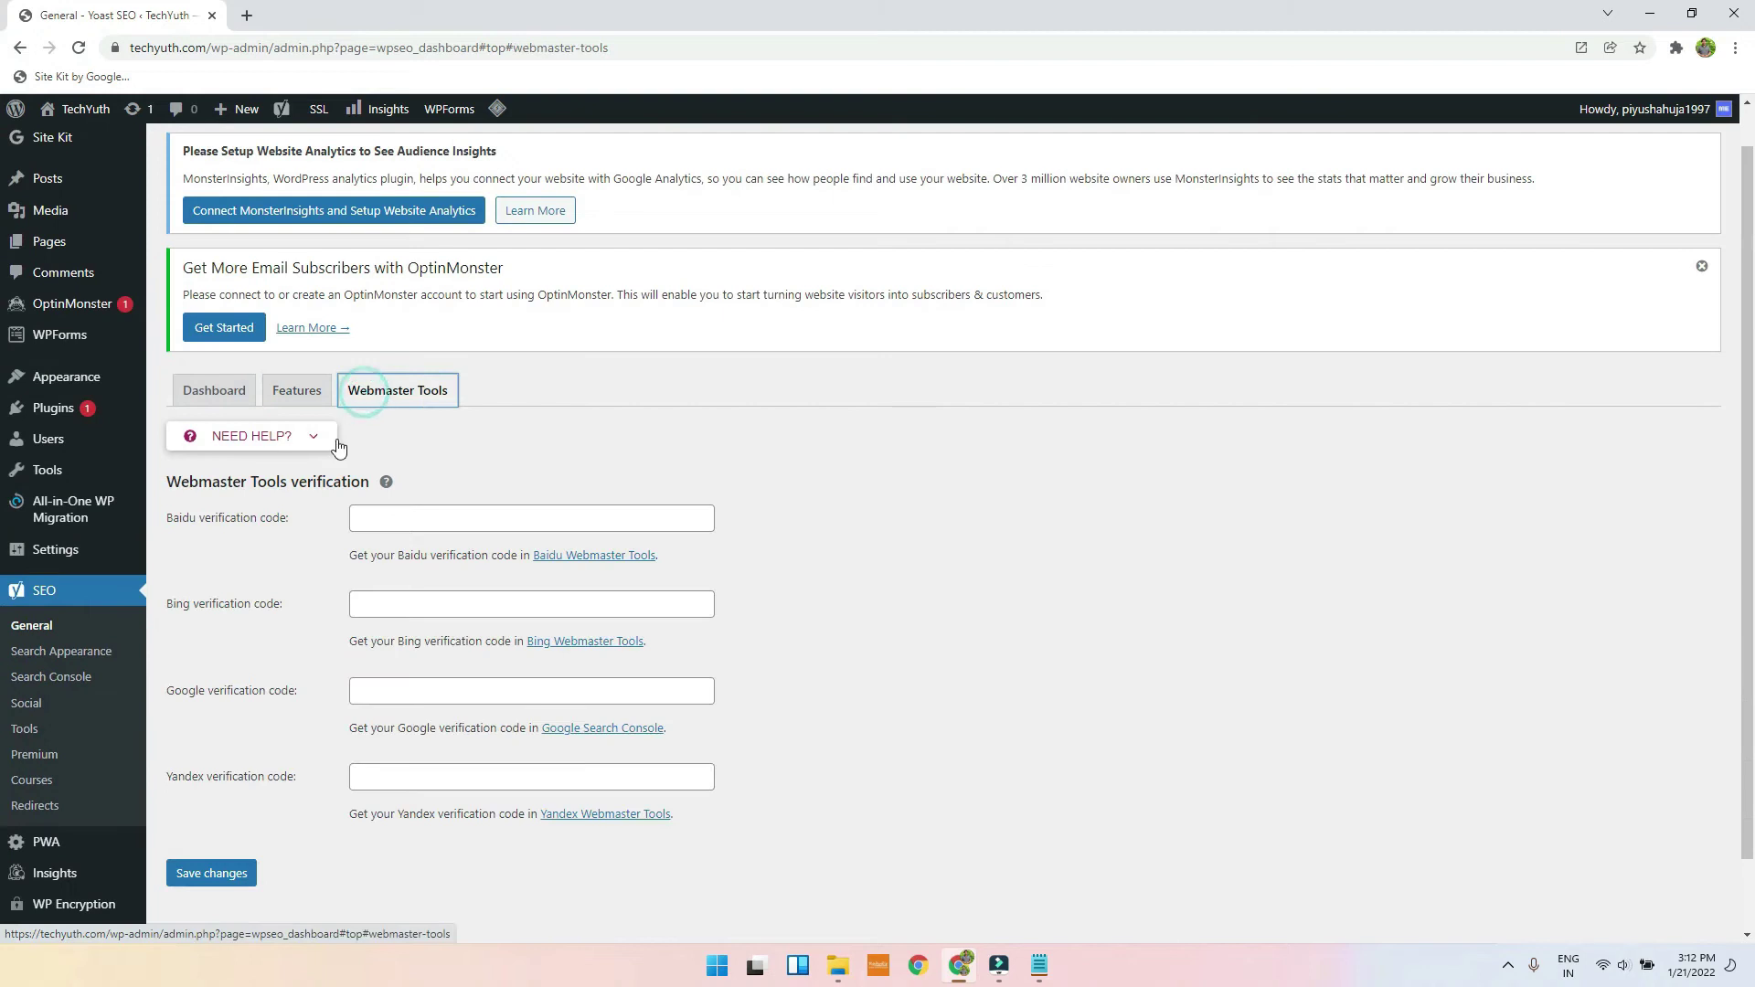
{"action": "scroll", "coordinate": [327, 483], "scroll_direction": "down", "scroll_amount": 1}
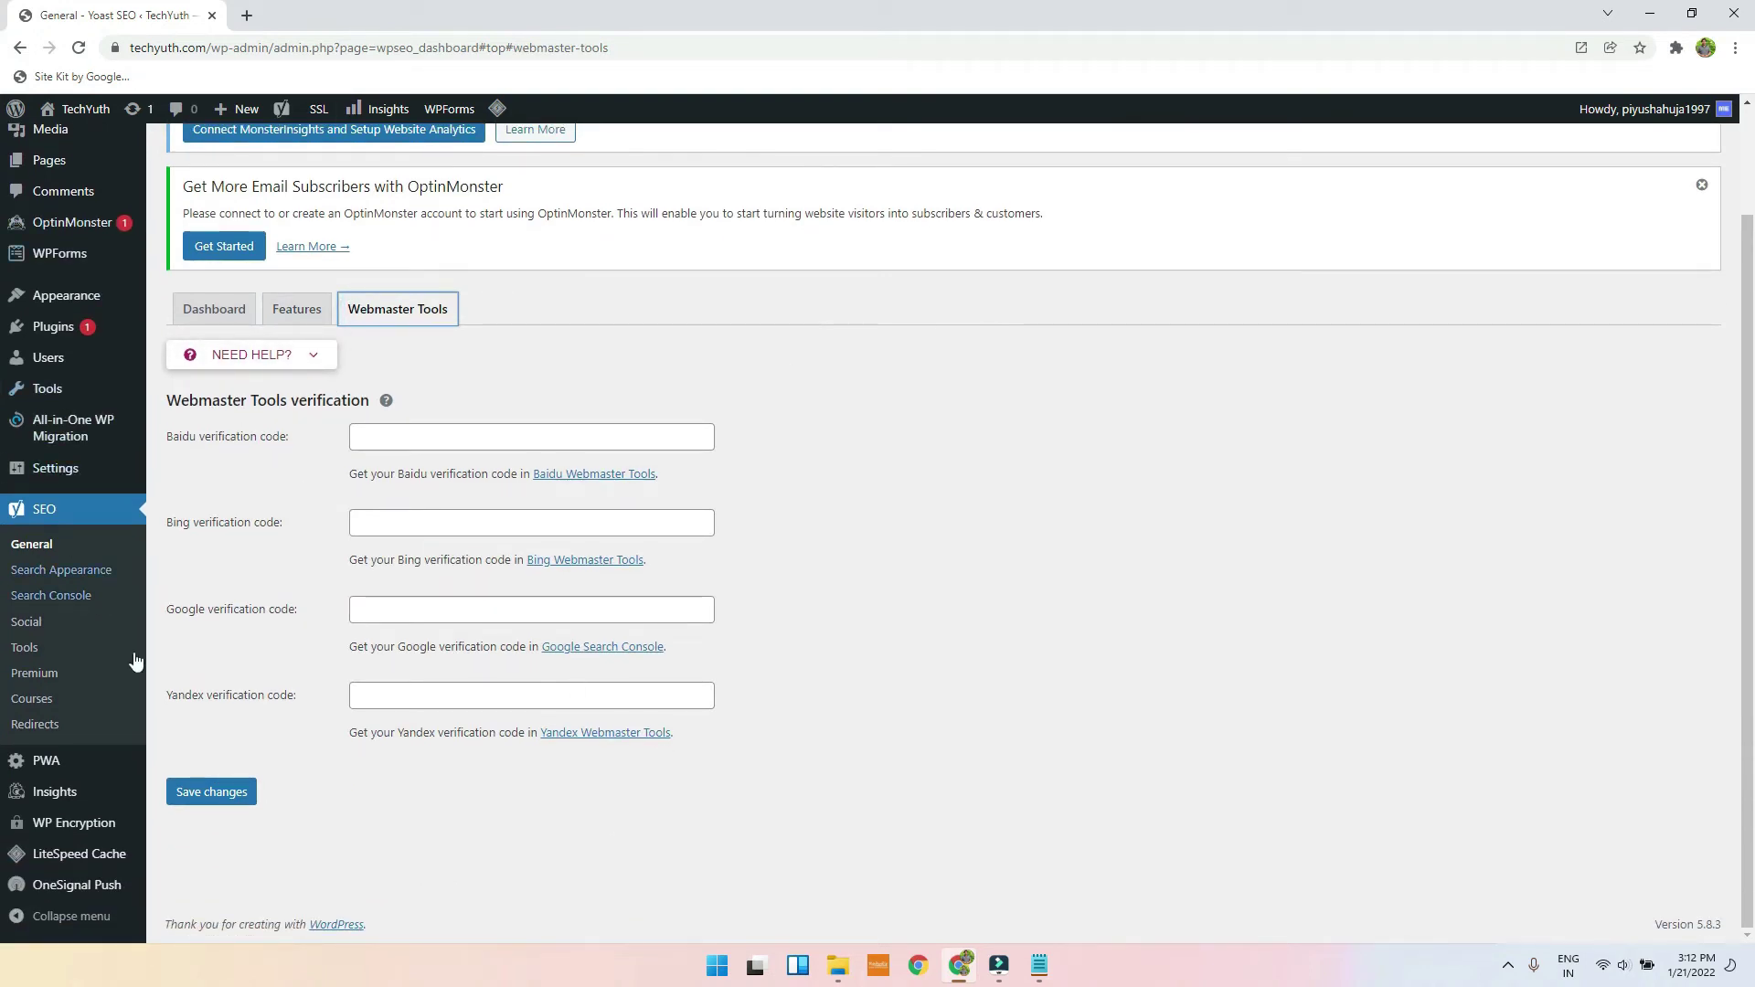
Step: Open Yoast Search Appearance and scroll to the organization knowledge graph settings
{"action": "left_click", "coordinate": [56, 572]}
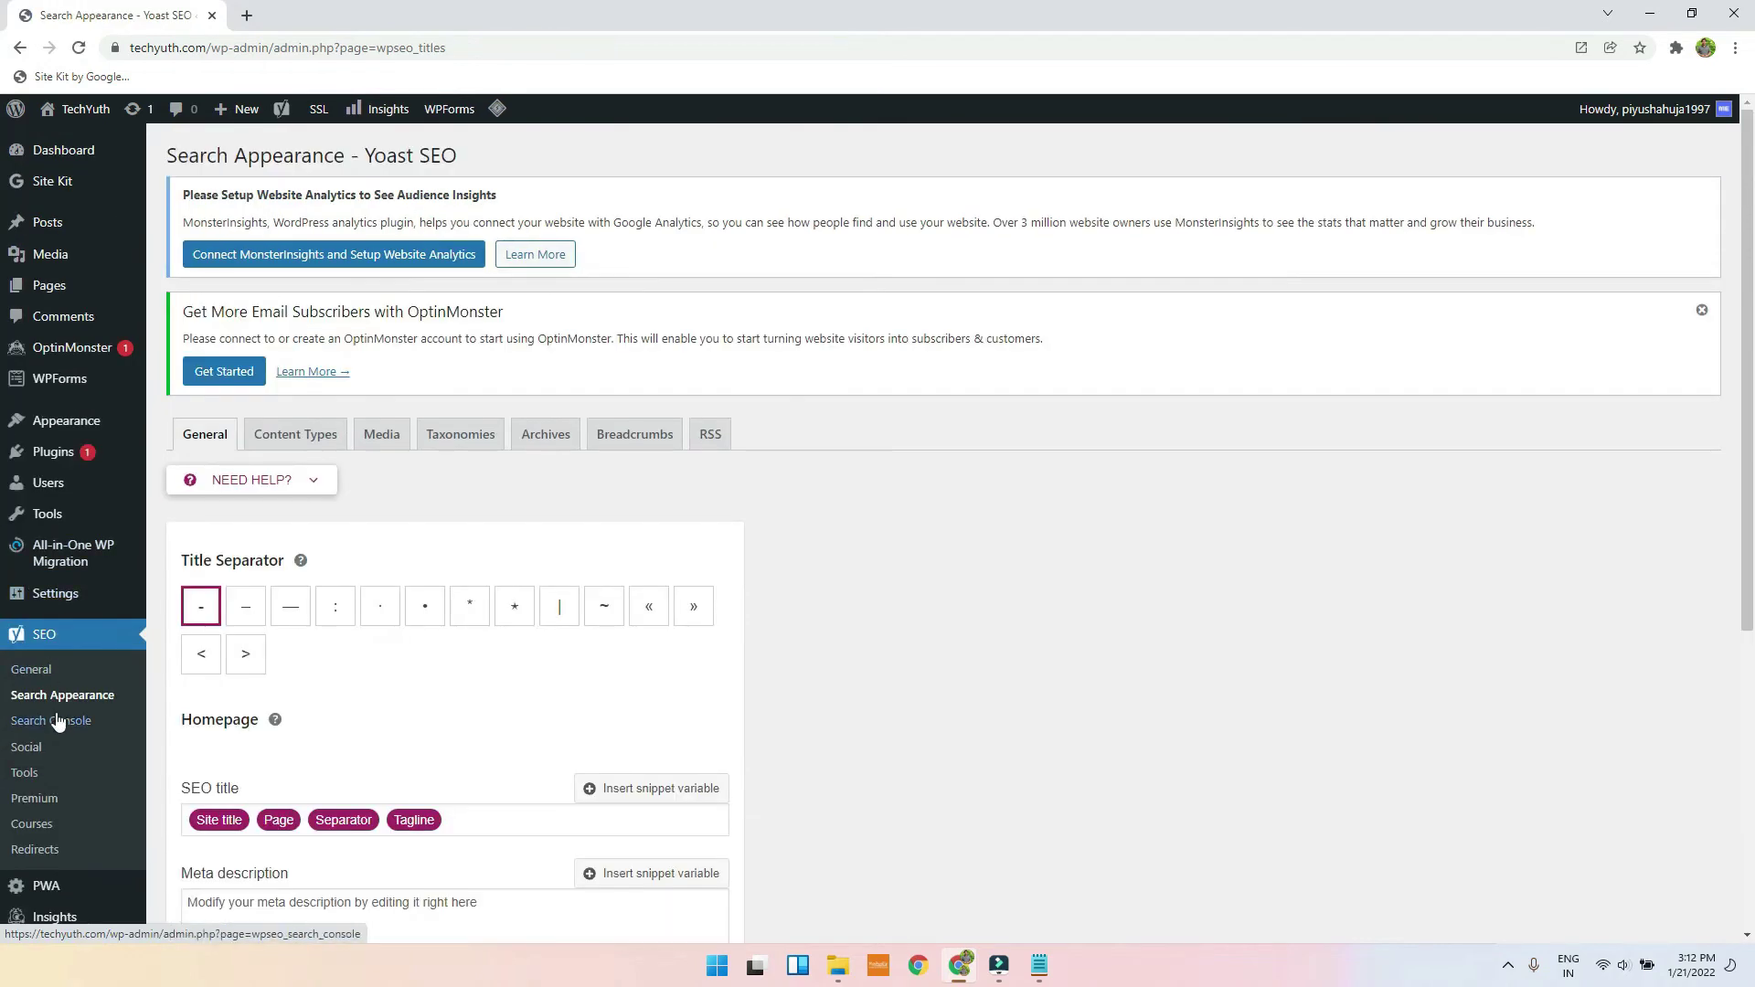
{"action": "scroll", "coordinate": [366, 602], "scroll_direction": "down", "scroll_amount": 4}
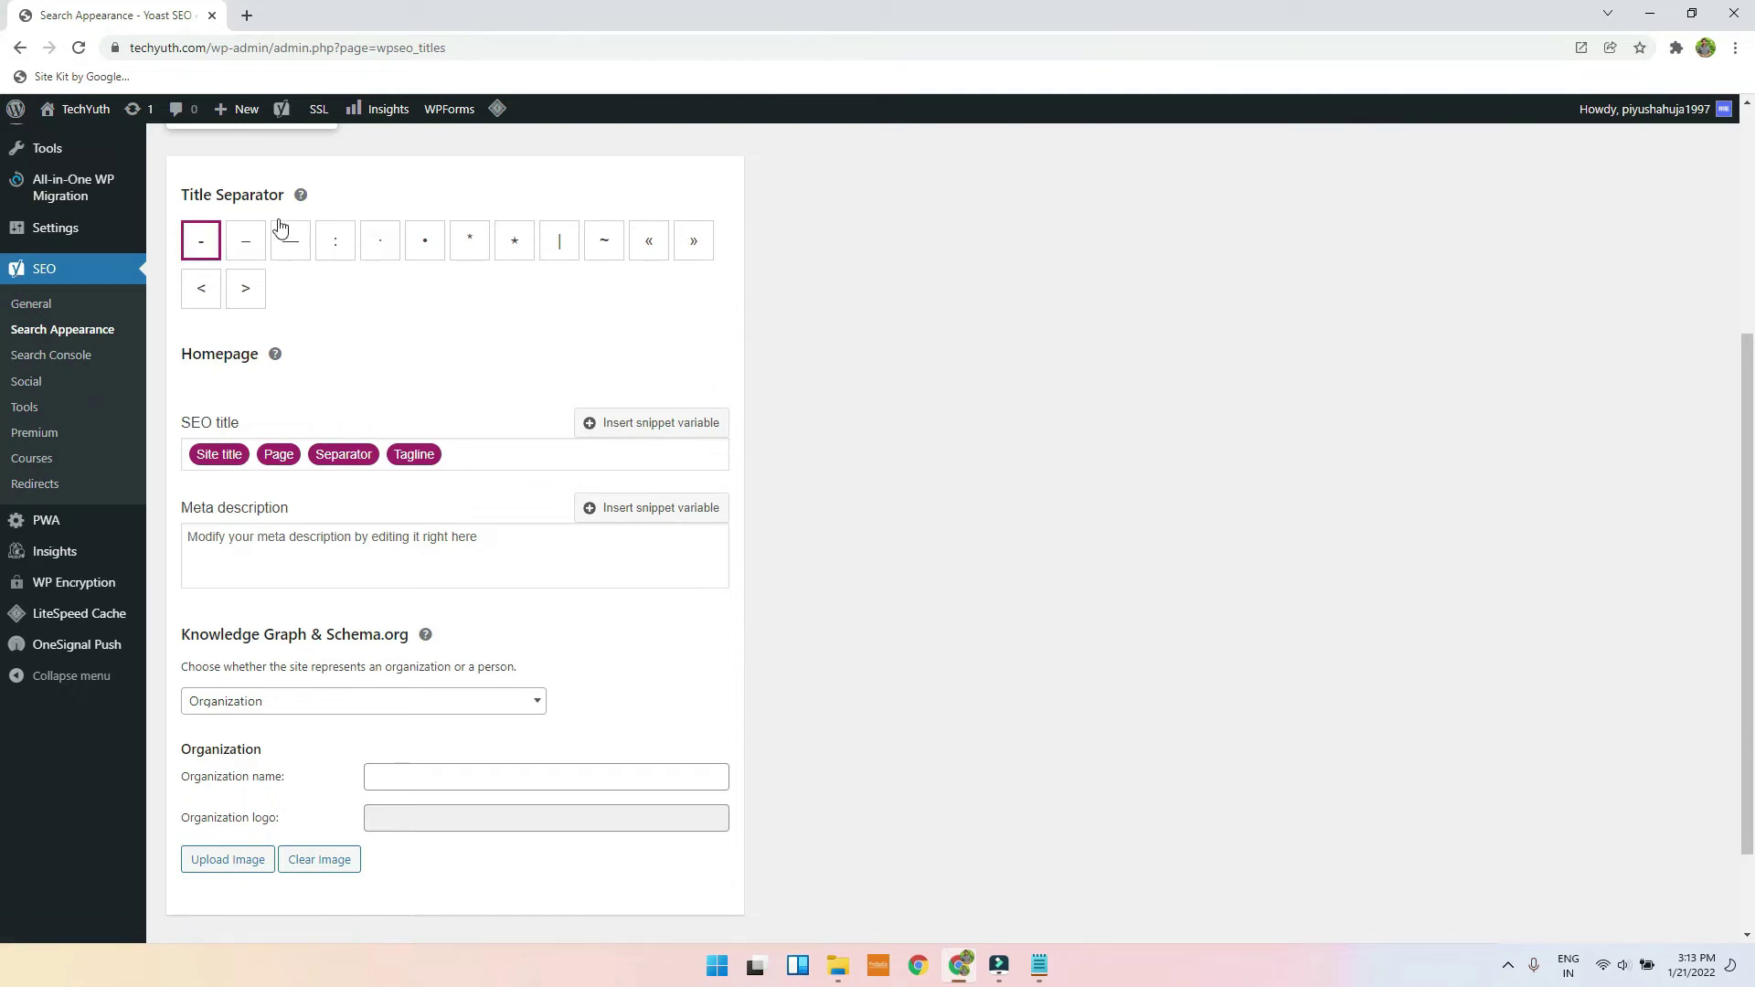
{"action": "scroll", "coordinate": [403, 380], "scroll_direction": "up", "scroll_amount": 3}
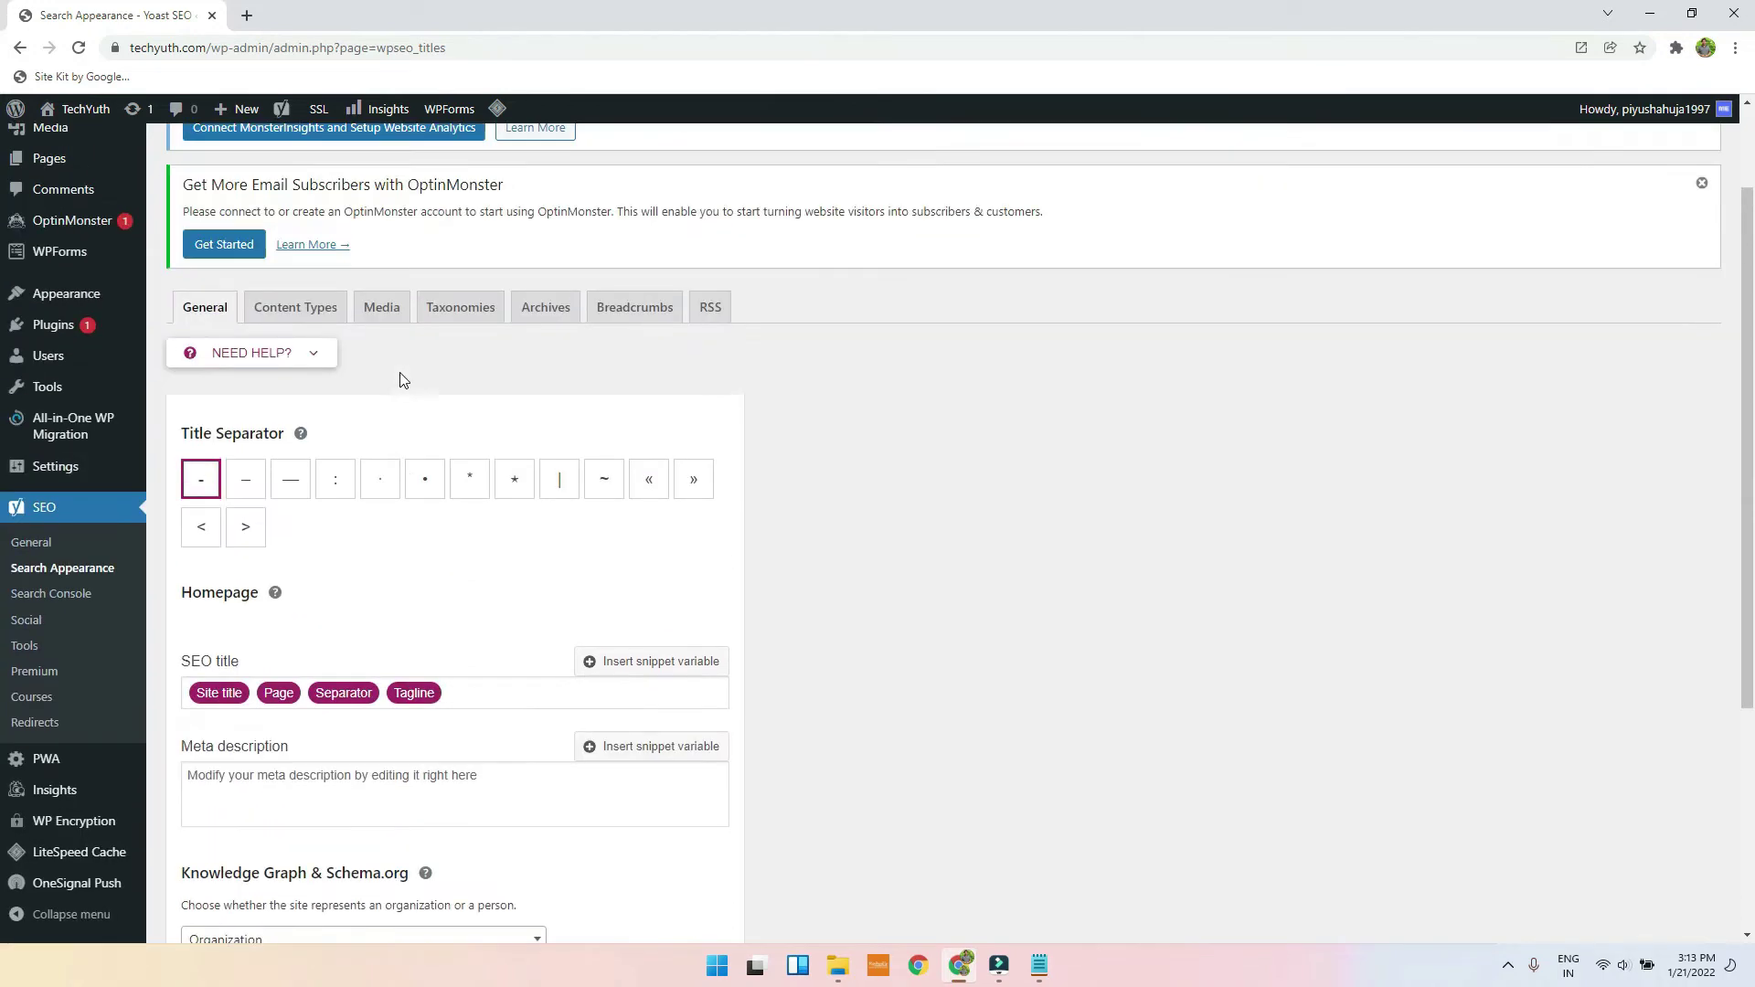
{"action": "scroll", "coordinate": [270, 327], "scroll_direction": "down", "scroll_amount": 4}
{"action": "scroll", "coordinate": [403, 463], "scroll_direction": "up", "scroll_amount": 3}
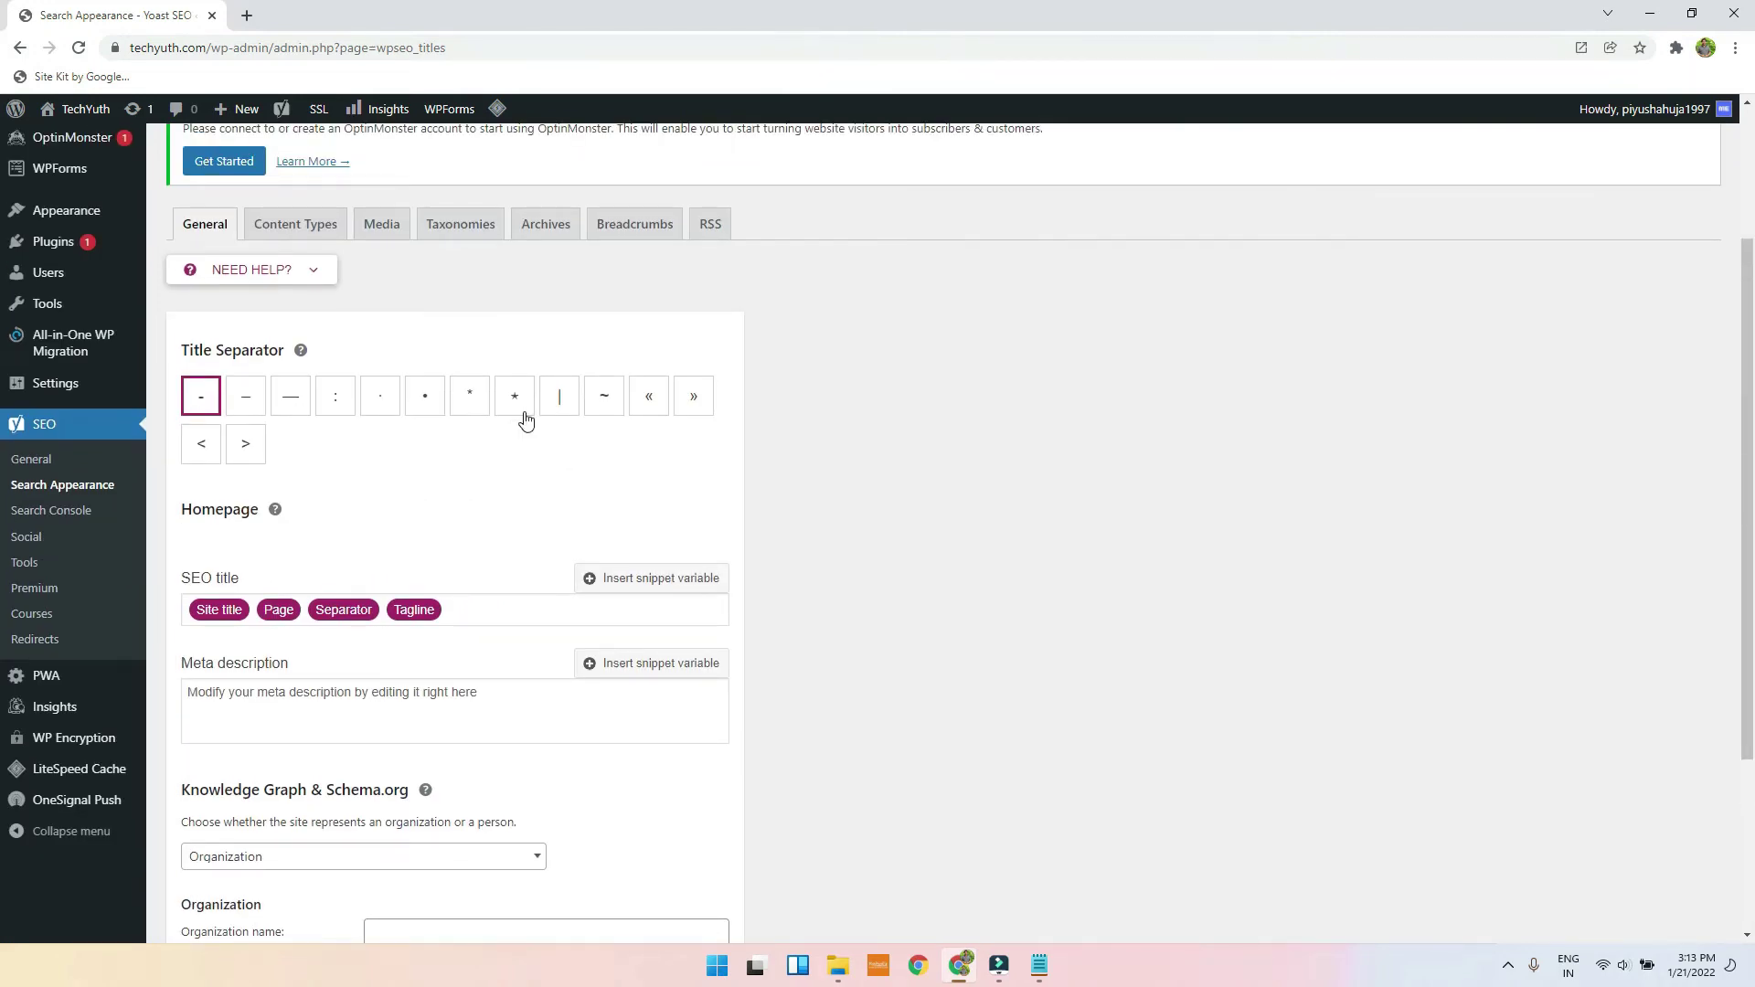
{"action": "scroll", "coordinate": [545, 420], "scroll_direction": "down", "scroll_amount": 3}
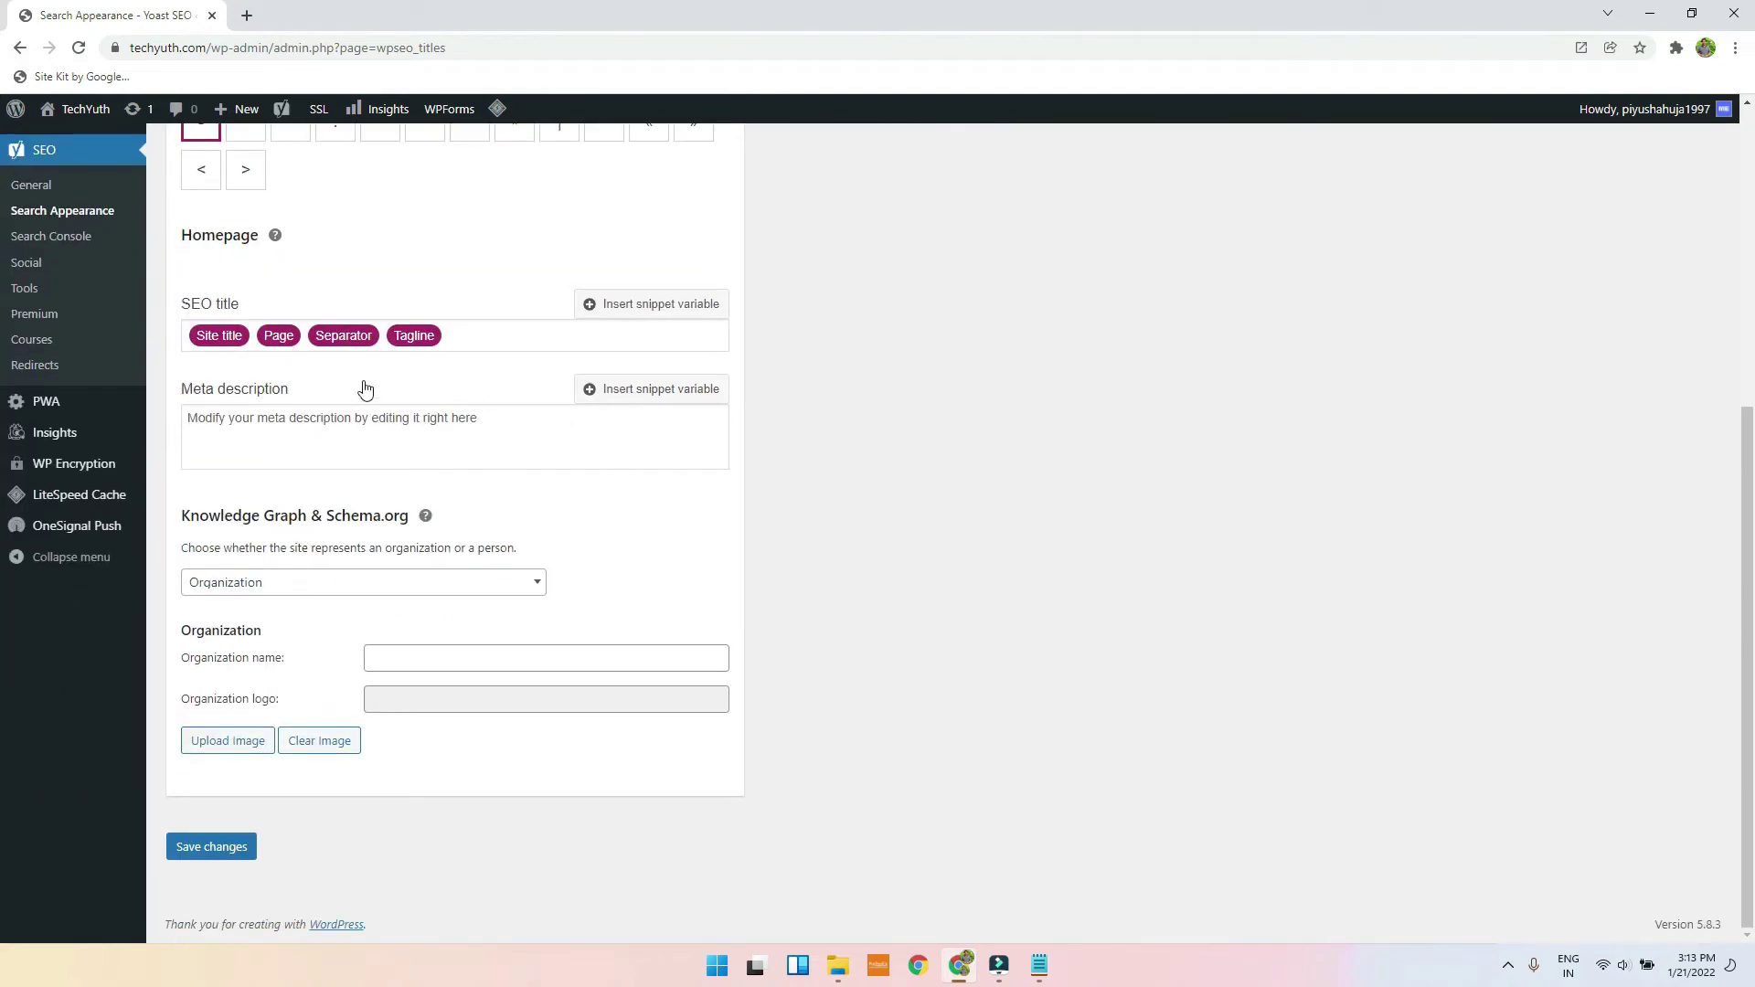
{"action": "left_click", "coordinate": [318, 430]}
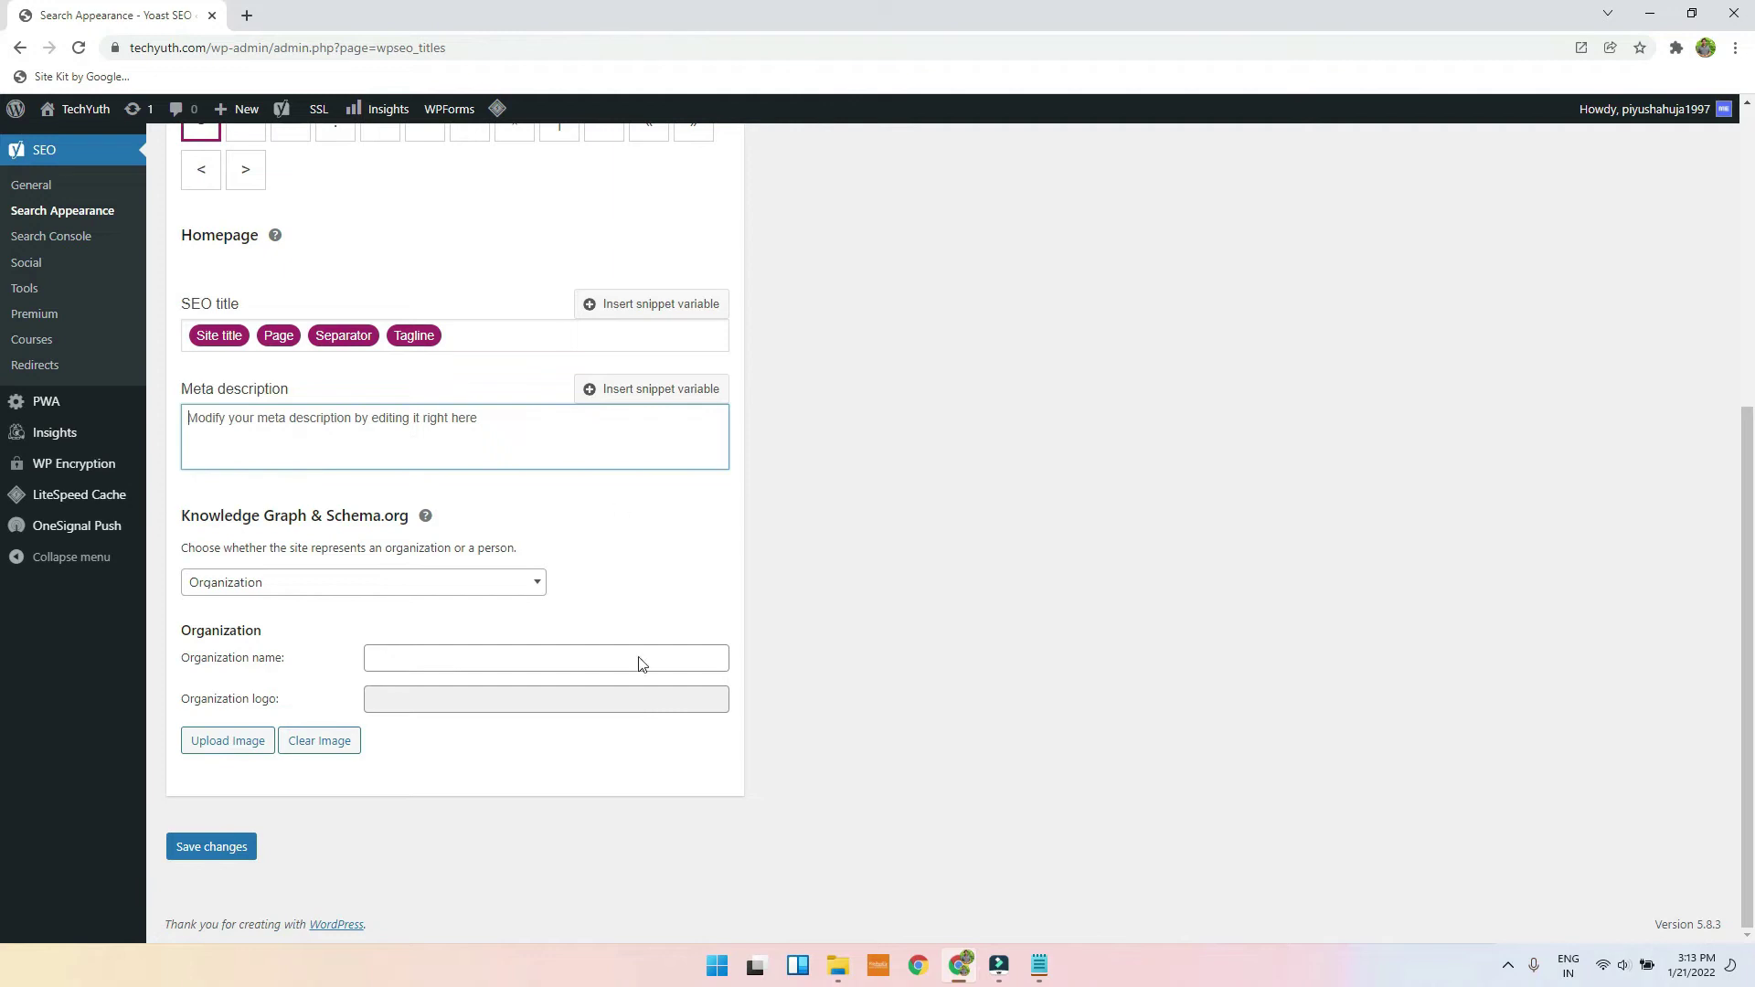
{"action": "scroll", "coordinate": [387, 765], "scroll_direction": "up", "scroll_amount": 2}
{"action": "scroll", "coordinate": [386, 774], "scroll_direction": "down", "scroll_amount": 2}
Step: Enter TechYuth as the organization name
{"action": "left_click", "coordinate": [426, 656]}
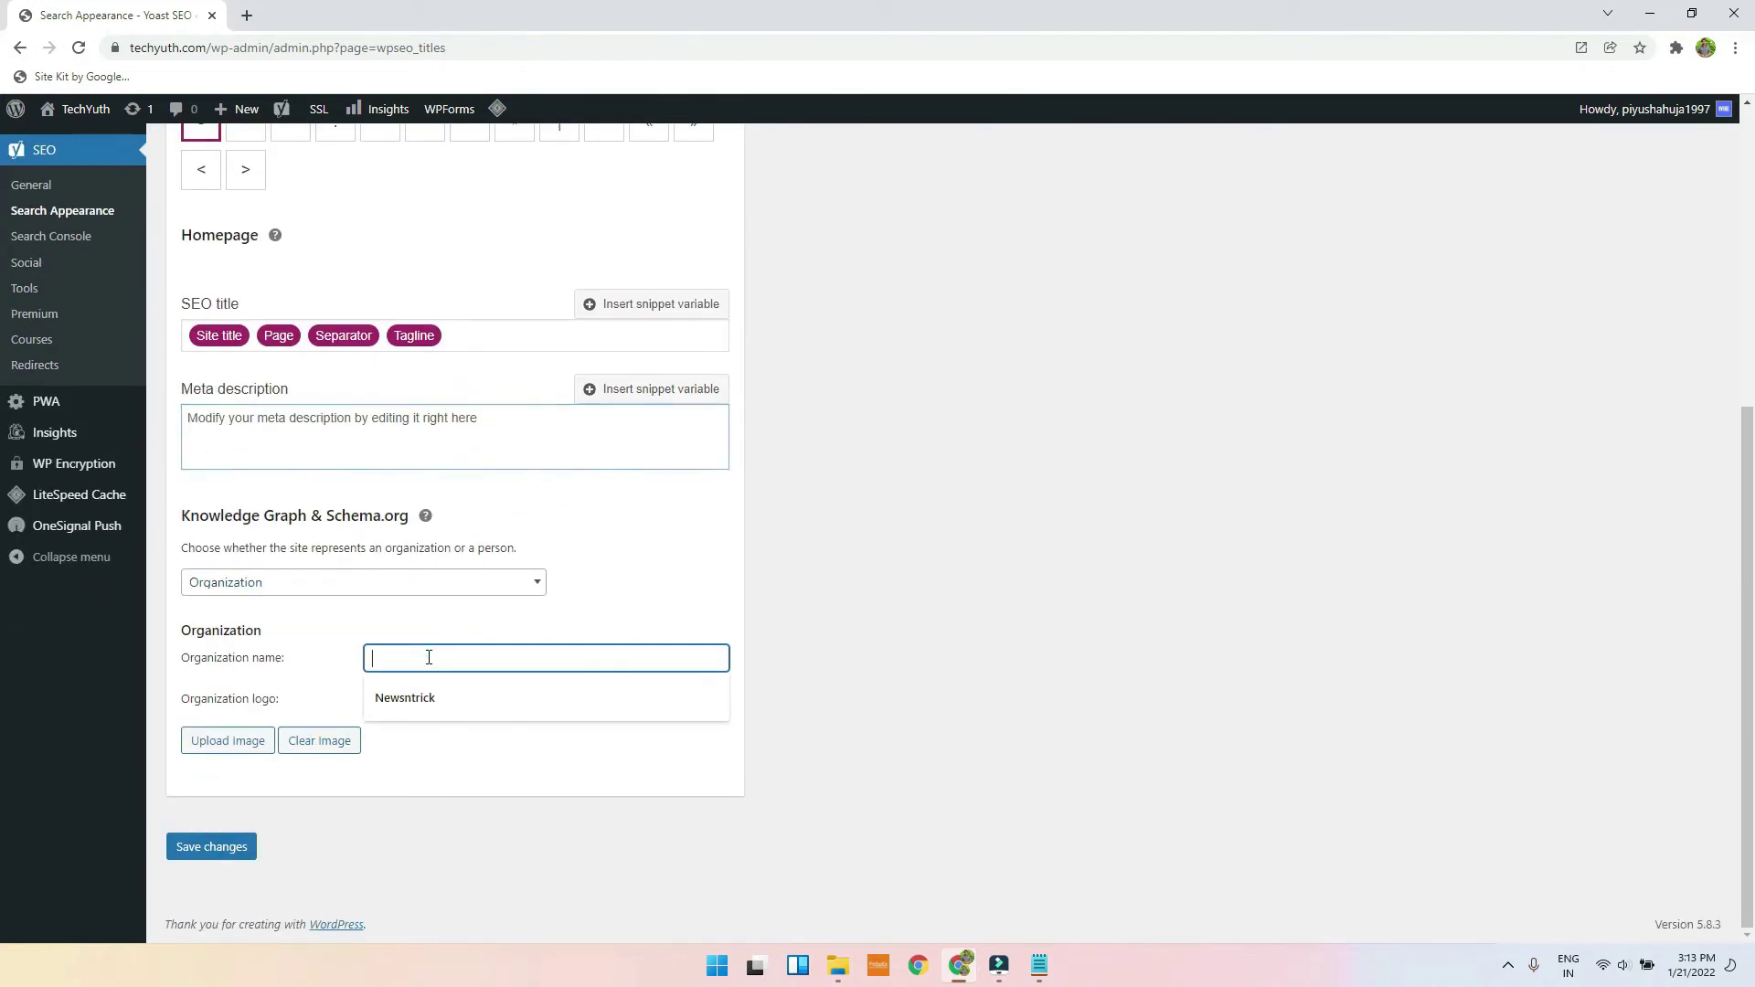
{"action": "left_click", "coordinate": [426, 692]}
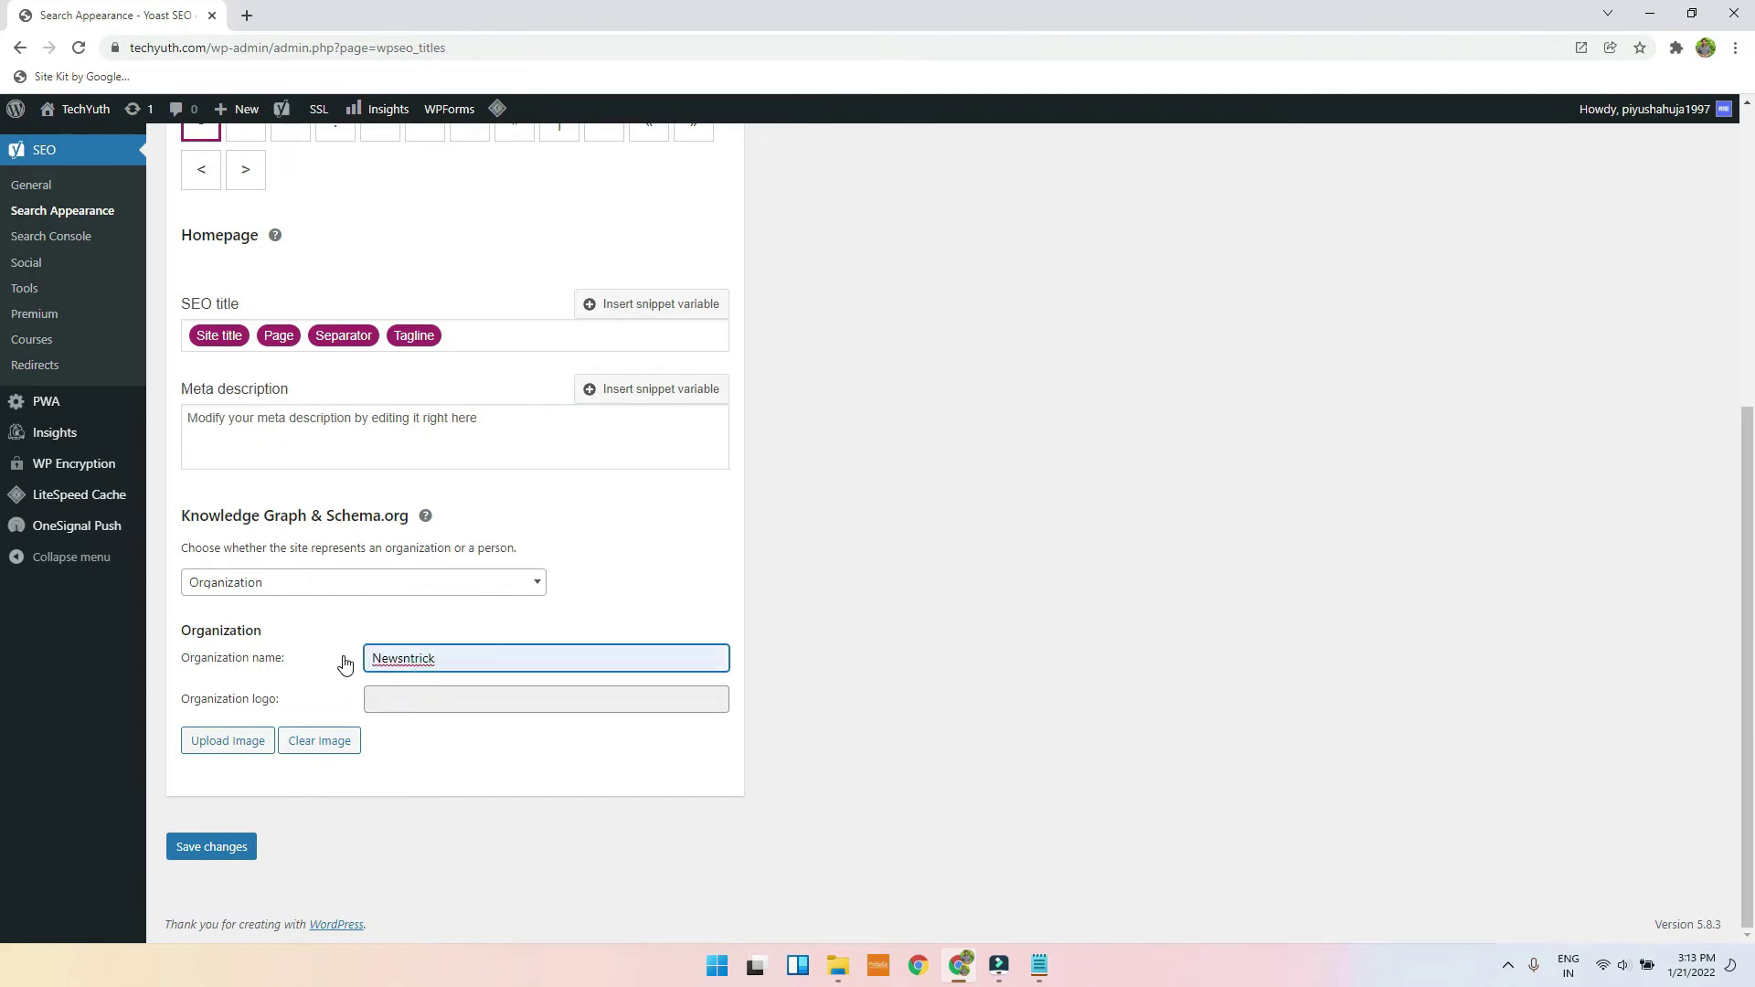
{"action": "double_click", "coordinate": [414, 659]}
{"action": "type", "text": "TechYuth"}
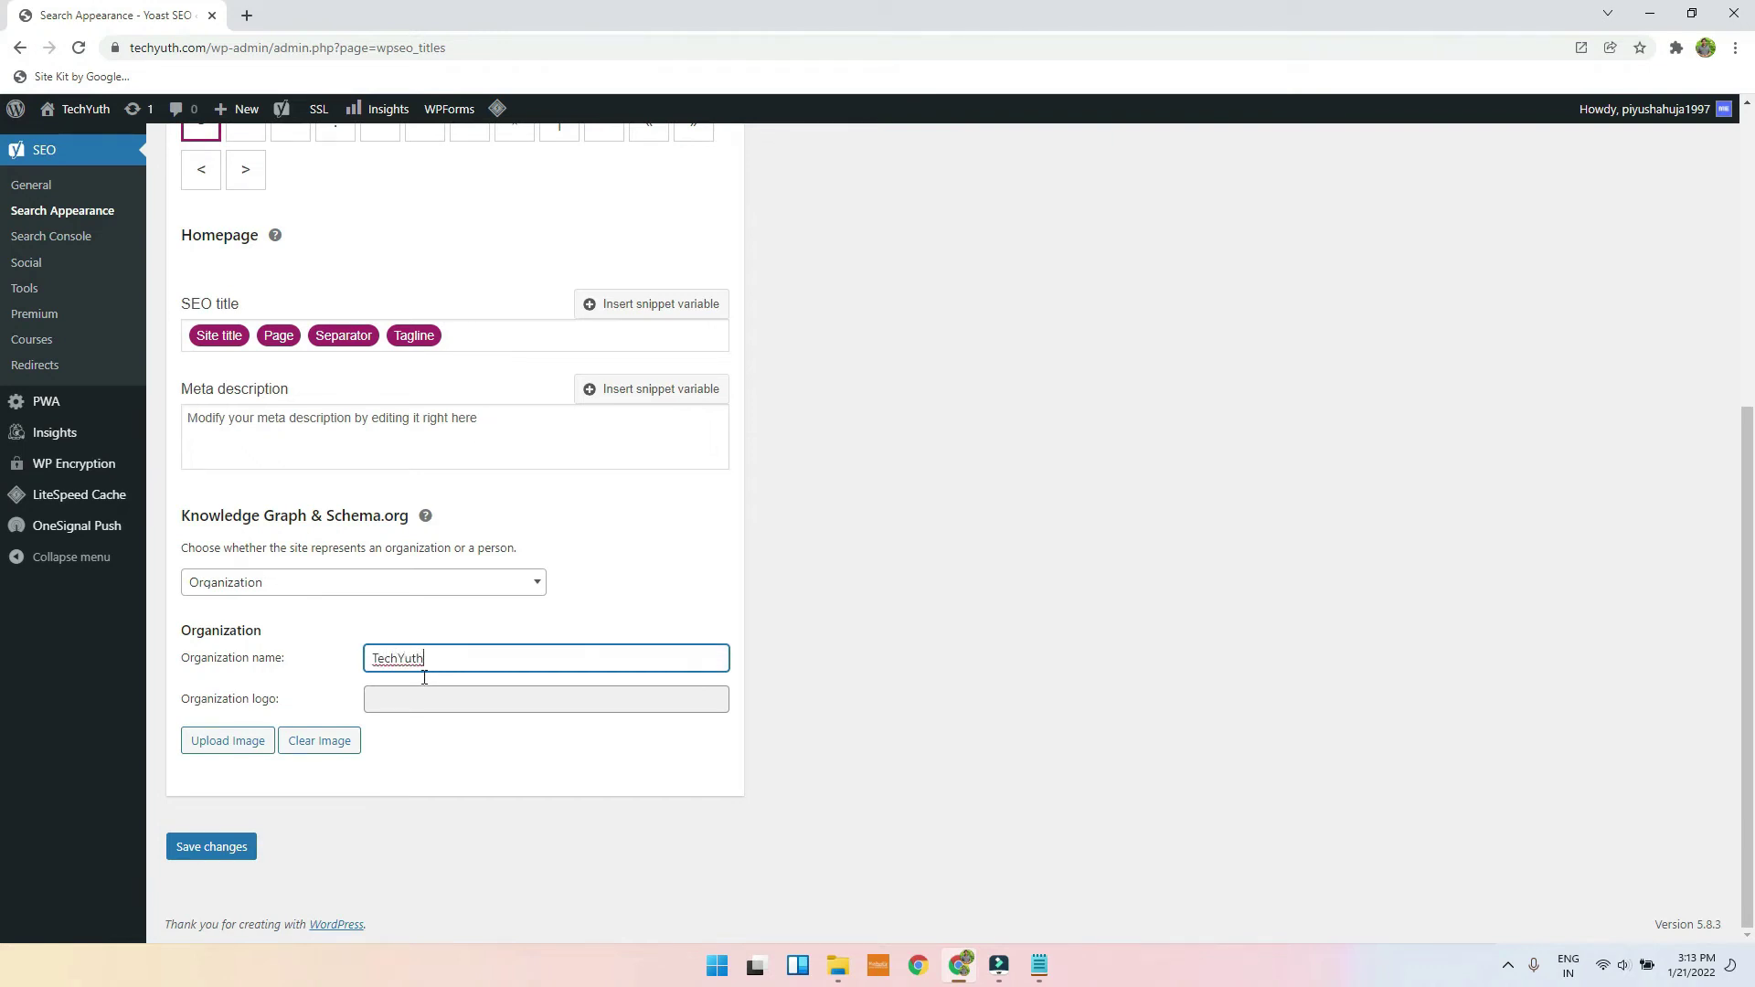
Step: Set T.png as the organization logo and save the changes
{"action": "left_click", "coordinate": [211, 748]}
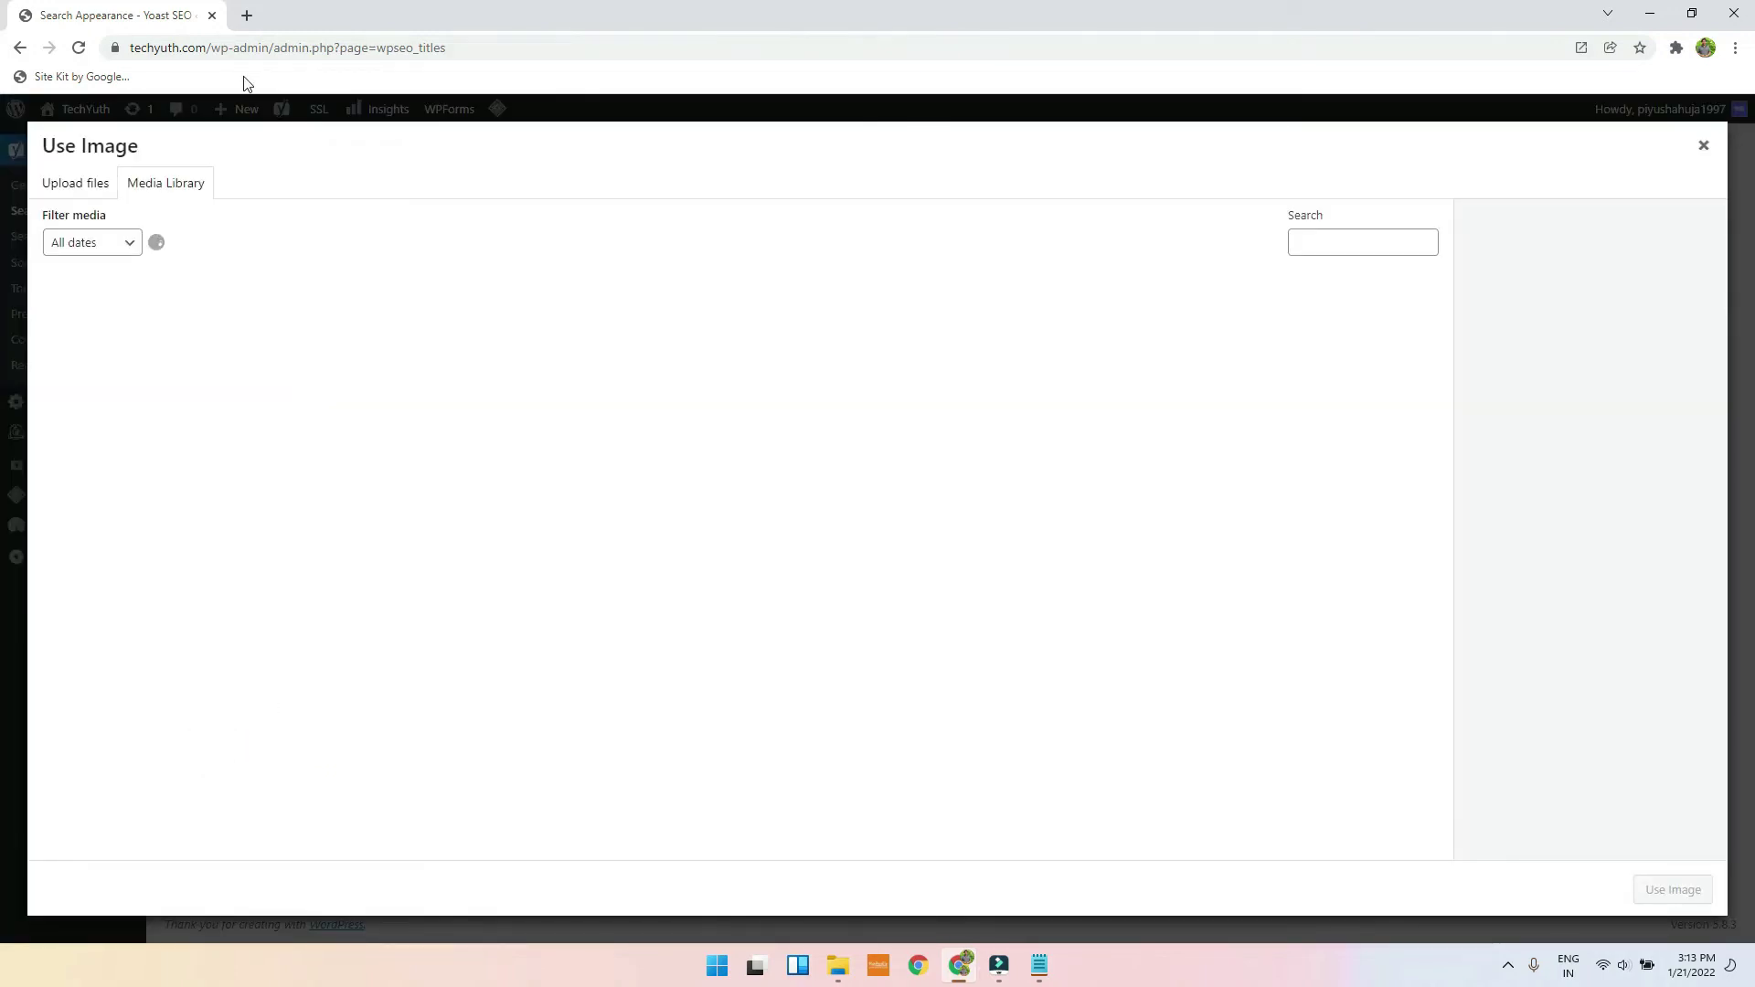
{"action": "left_click", "coordinate": [137, 393]}
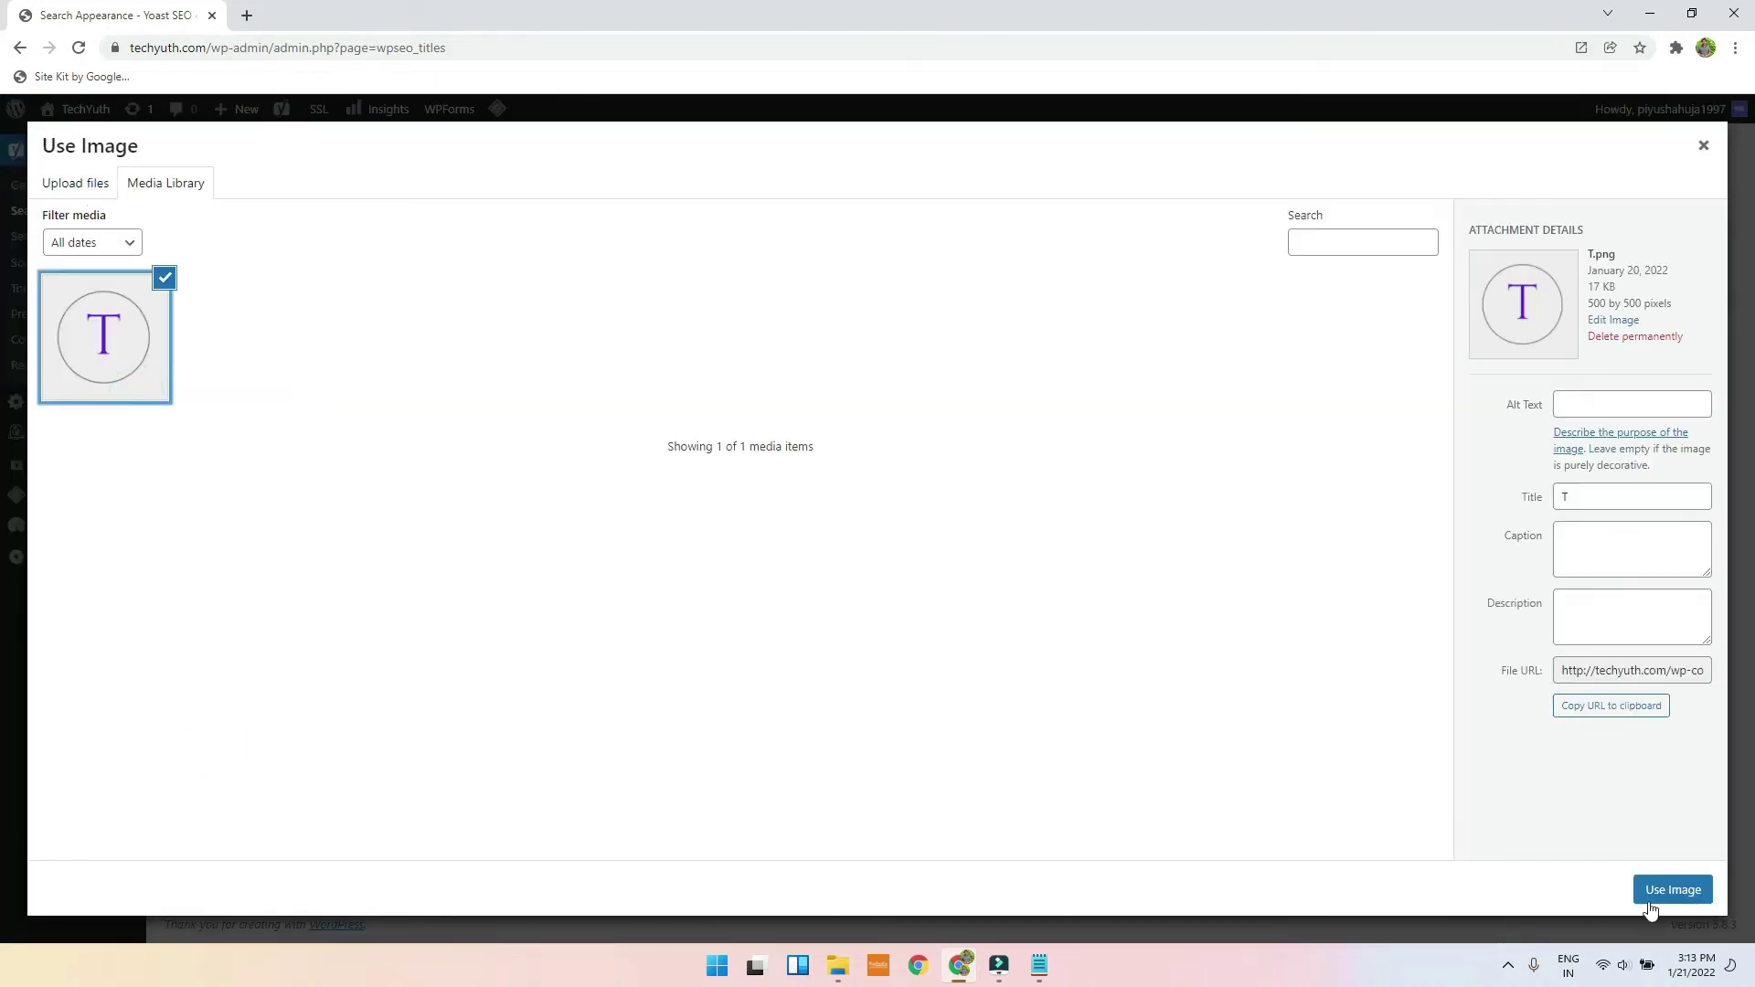
{"action": "left_click", "coordinate": [1646, 896]}
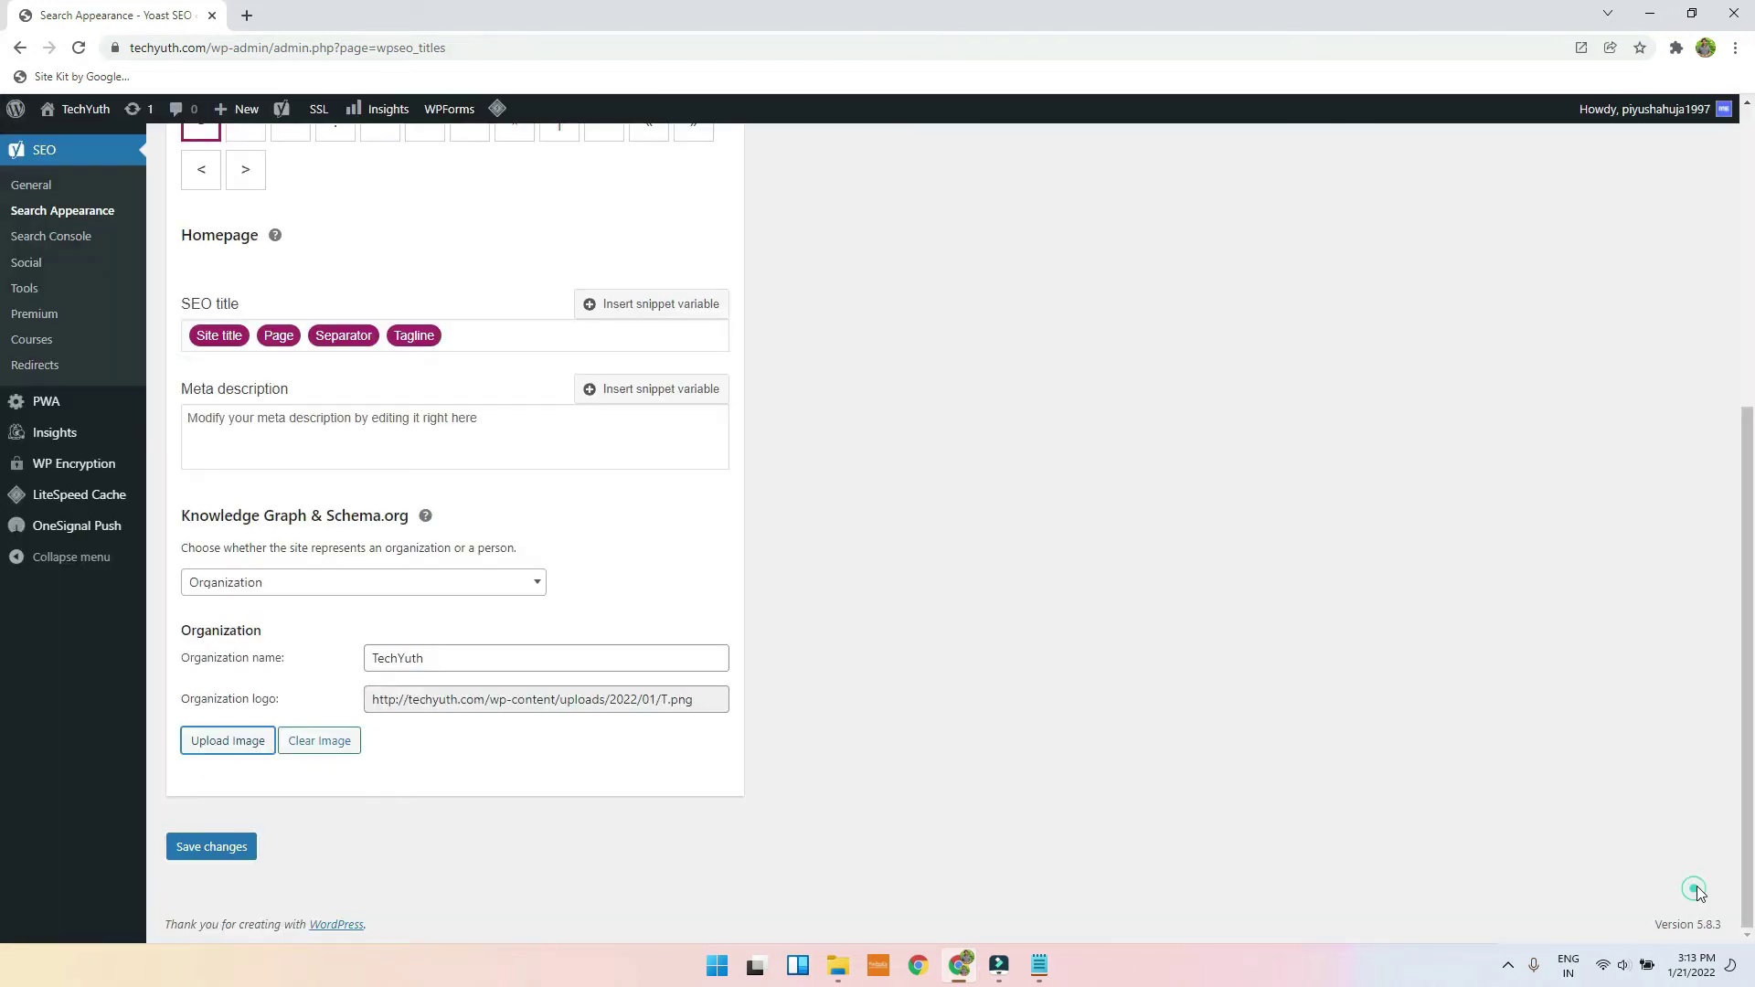
{"action": "left_click", "coordinate": [223, 842]}
Step: Switch Posts' Date in Snippet Preview to Show on the Content Types tab and save
{"action": "left_click", "coordinate": [302, 485]}
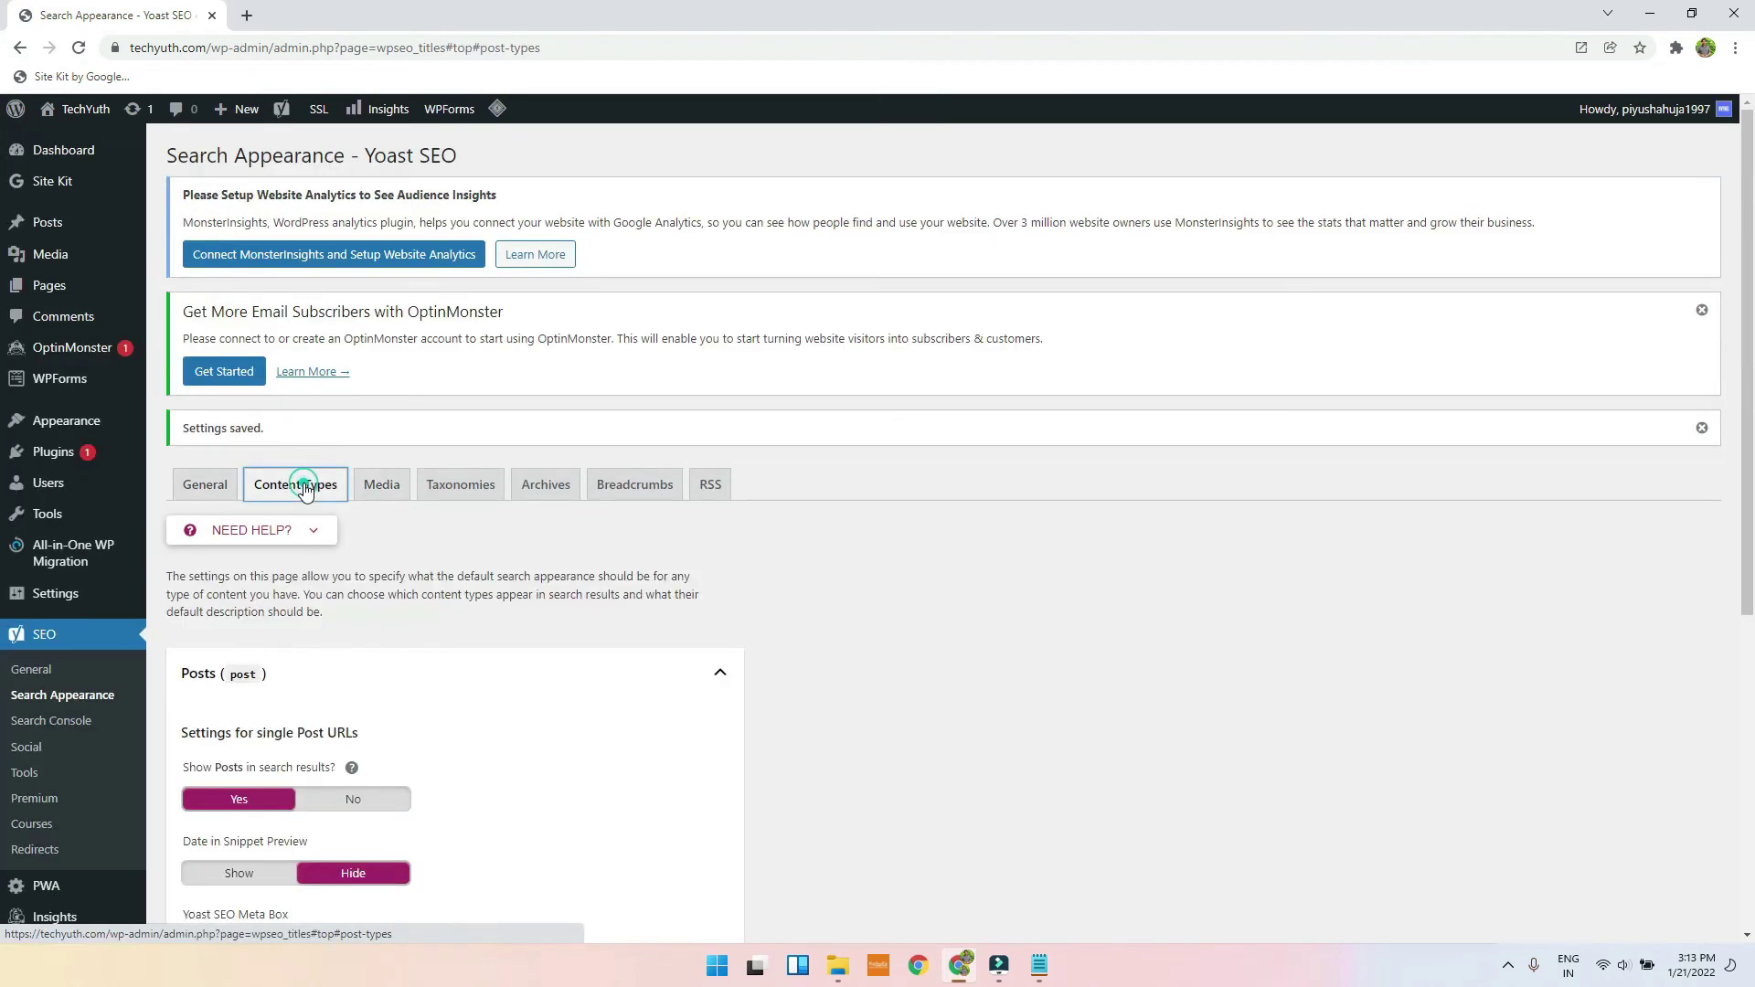
{"action": "scroll", "coordinate": [609, 515], "scroll_direction": "down", "scroll_amount": 4}
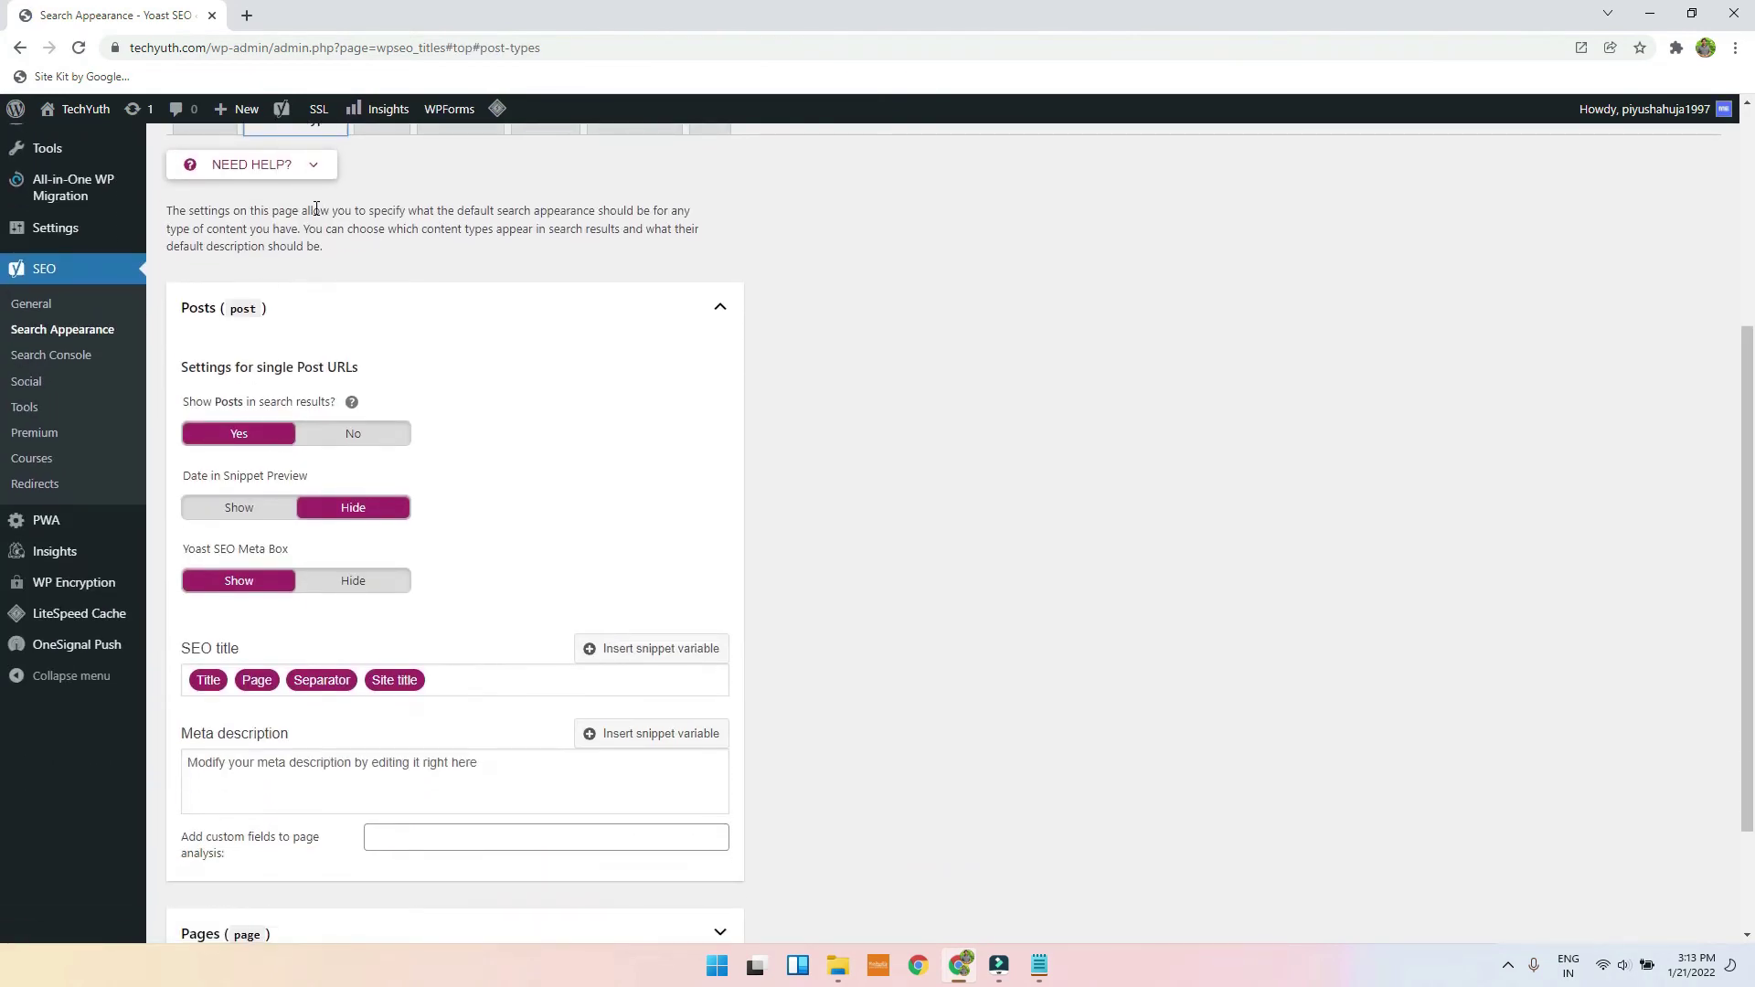
{"action": "scroll", "coordinate": [318, 209], "scroll_direction": "up", "scroll_amount": 2}
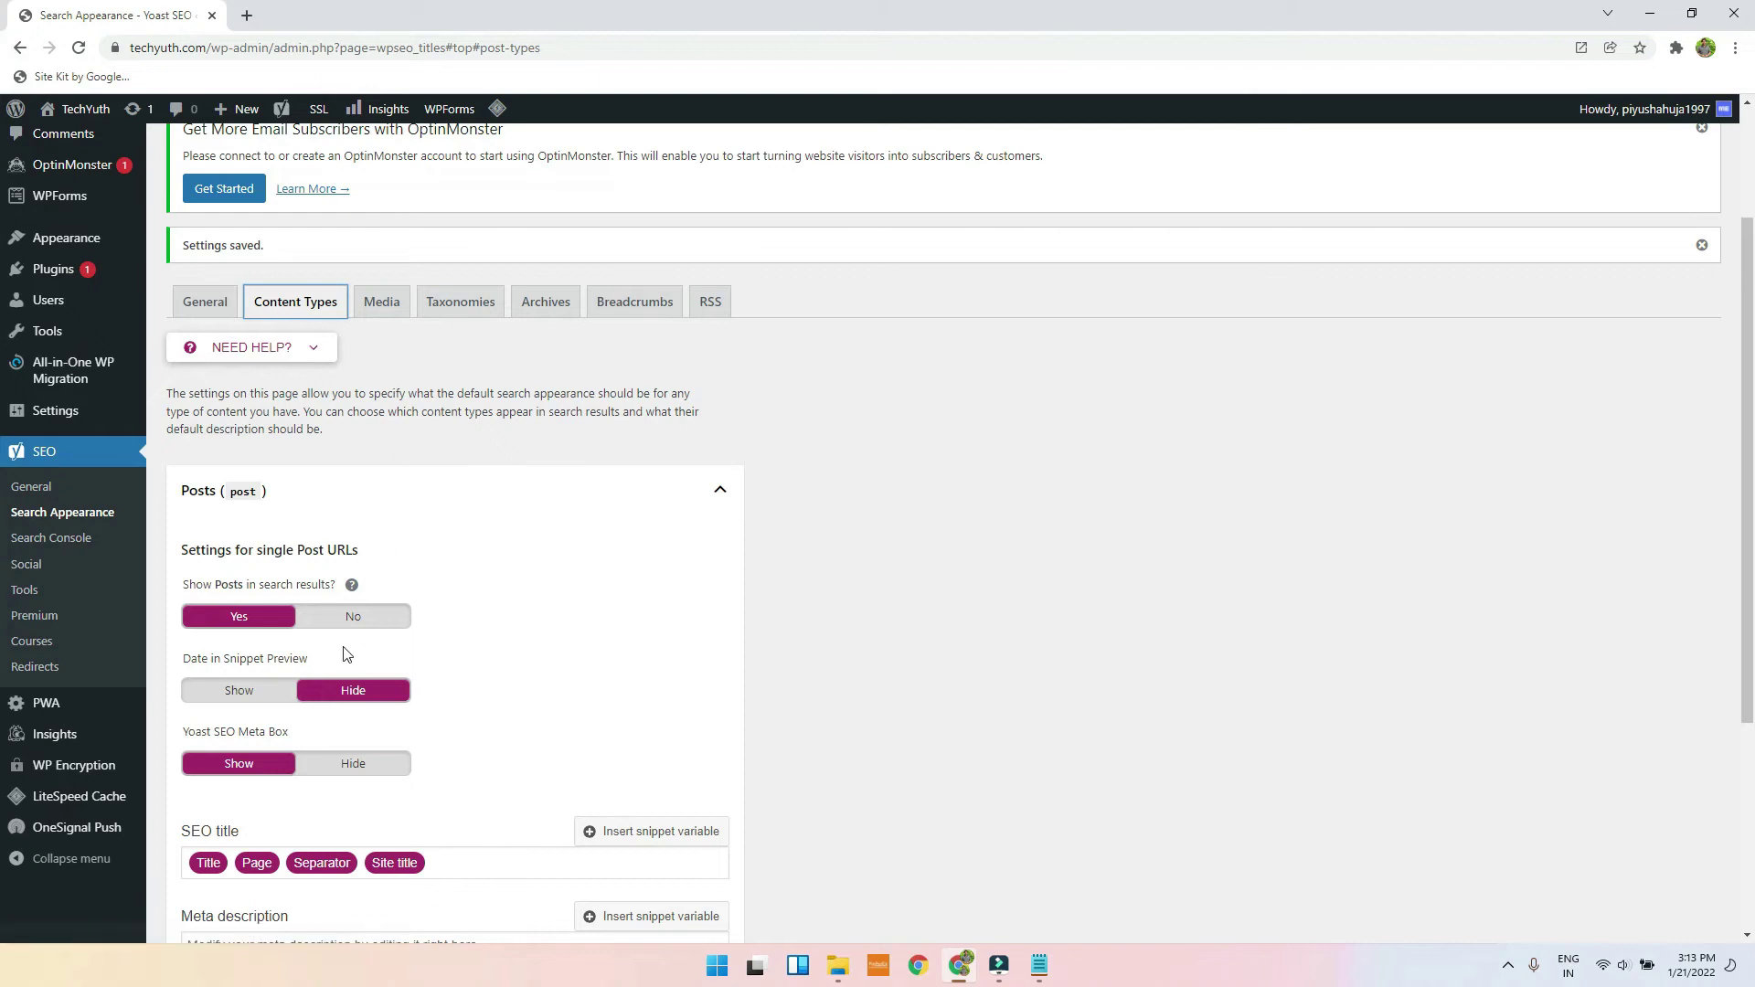
{"action": "scroll", "coordinate": [297, 523], "scroll_direction": "down", "scroll_amount": 3}
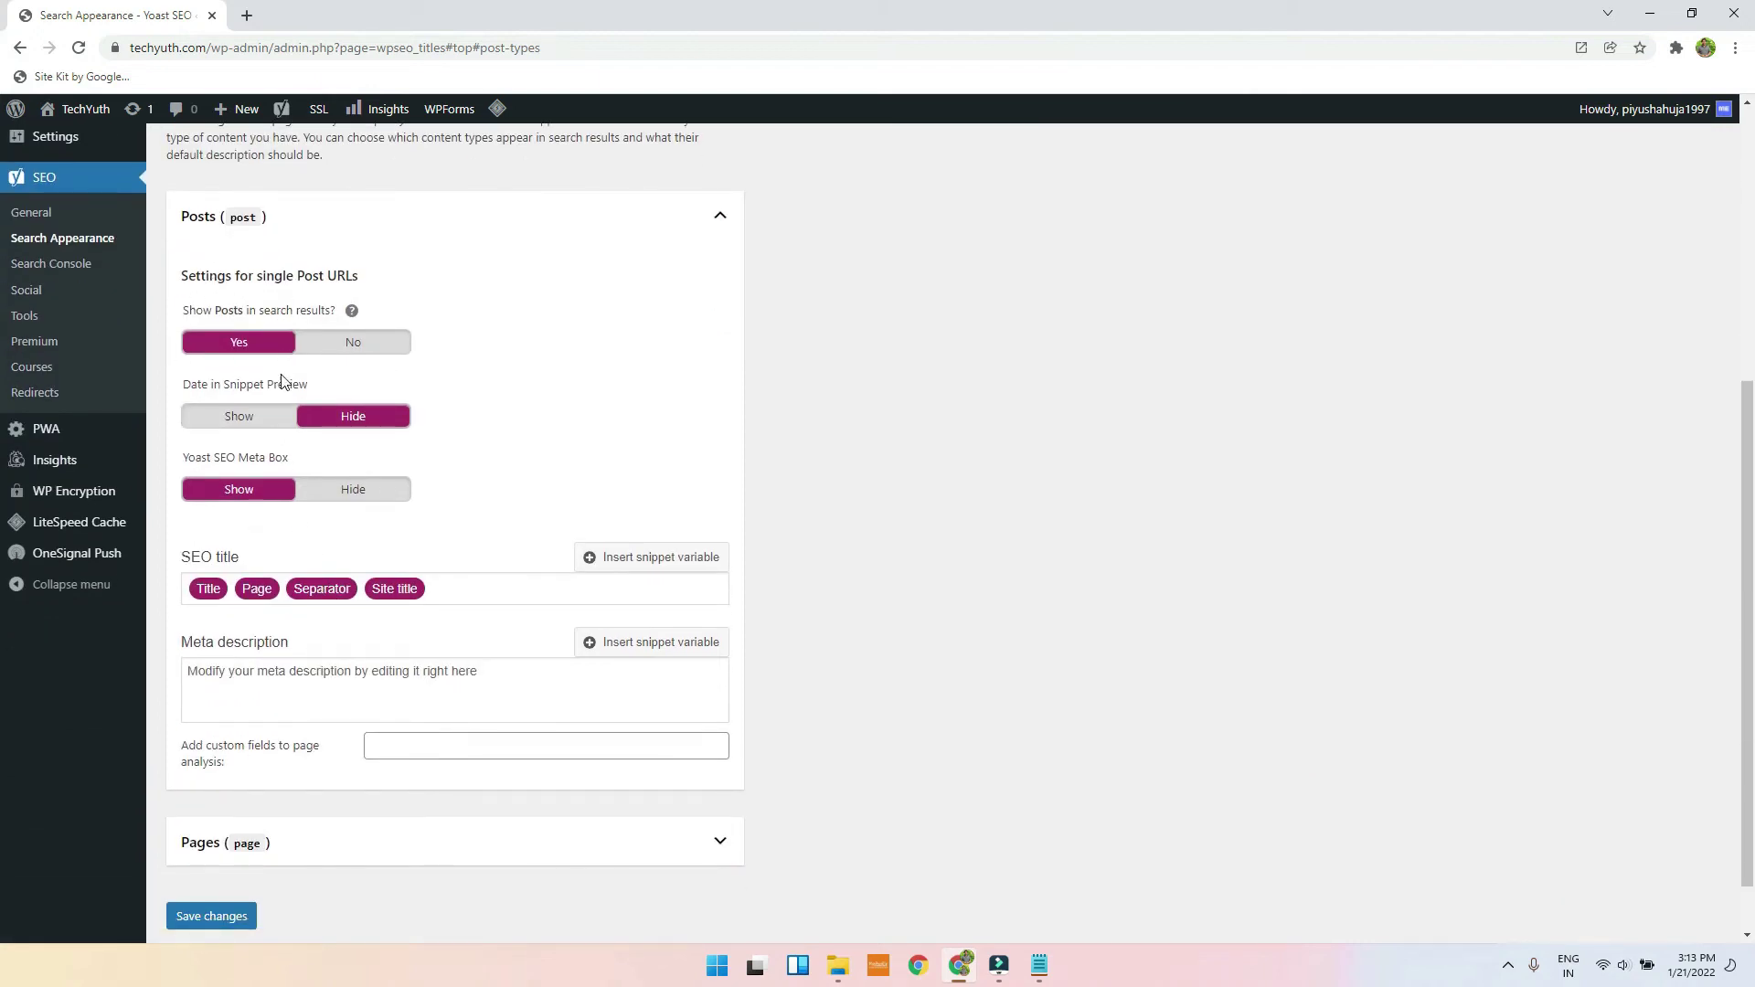
{"action": "left_click_drag", "start_coordinate": [187, 391], "coordinate": [307, 392]}
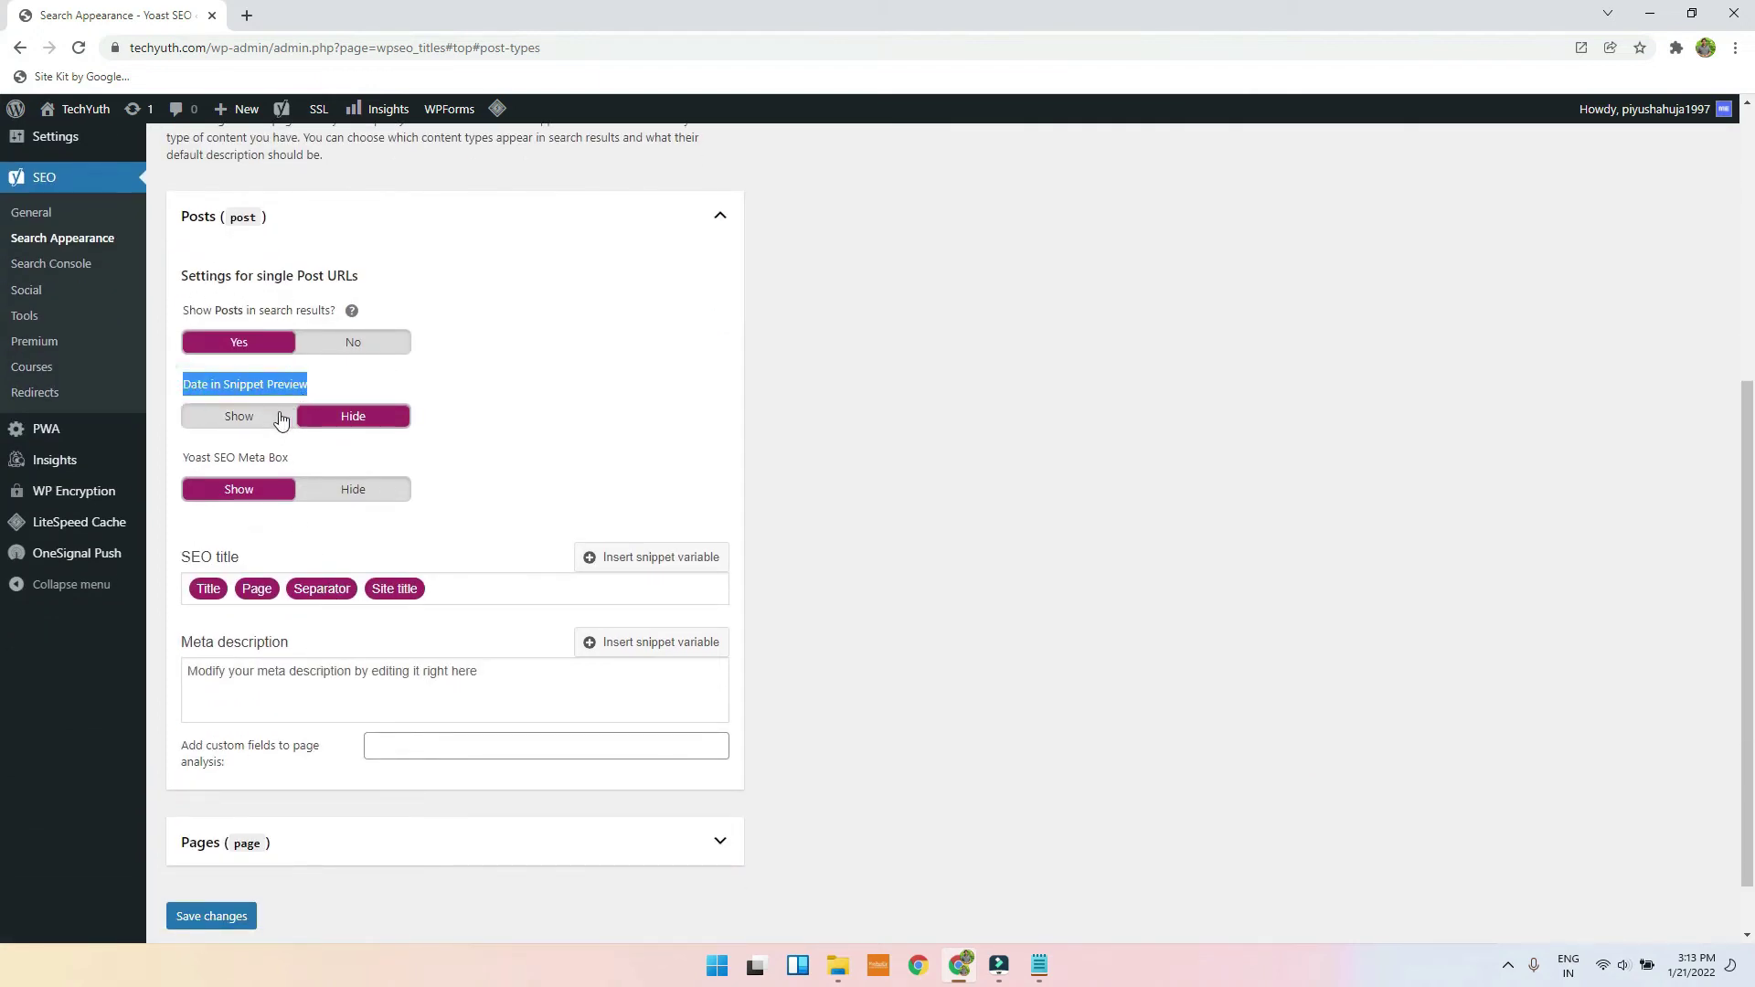
{"action": "left_click", "coordinate": [288, 416]}
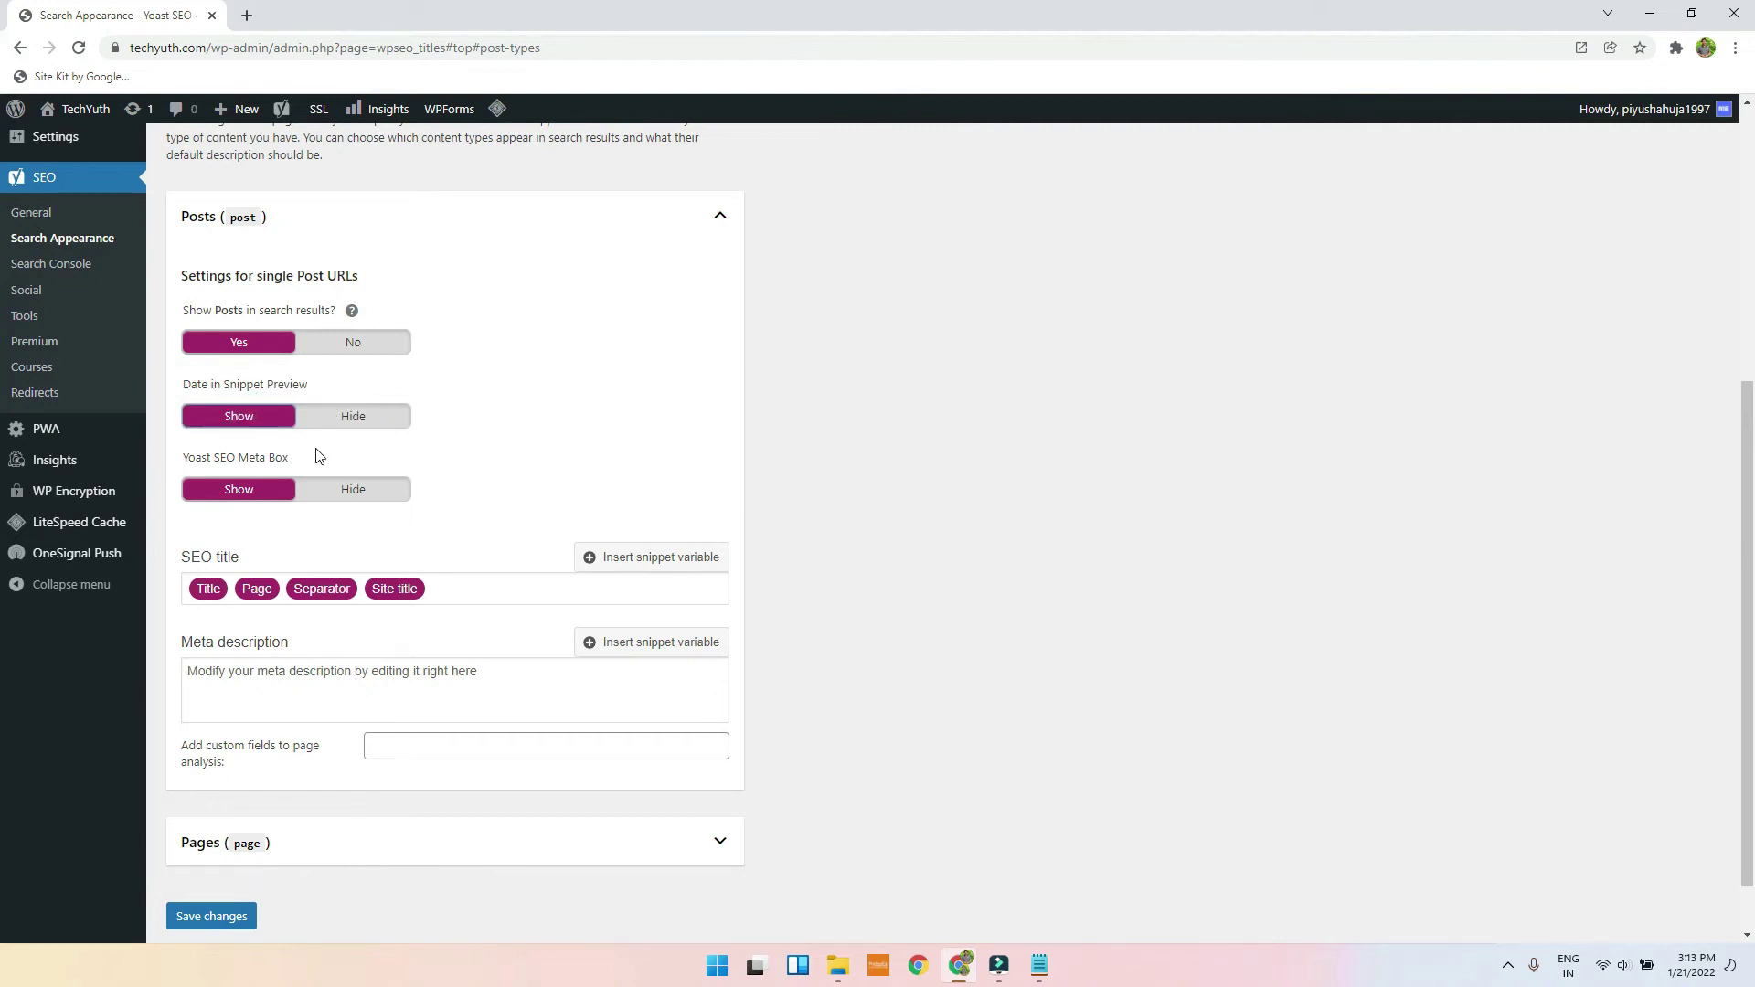
{"action": "scroll", "coordinate": [314, 456], "scroll_direction": "down", "scroll_amount": 1}
{"action": "left_click", "coordinate": [236, 843]}
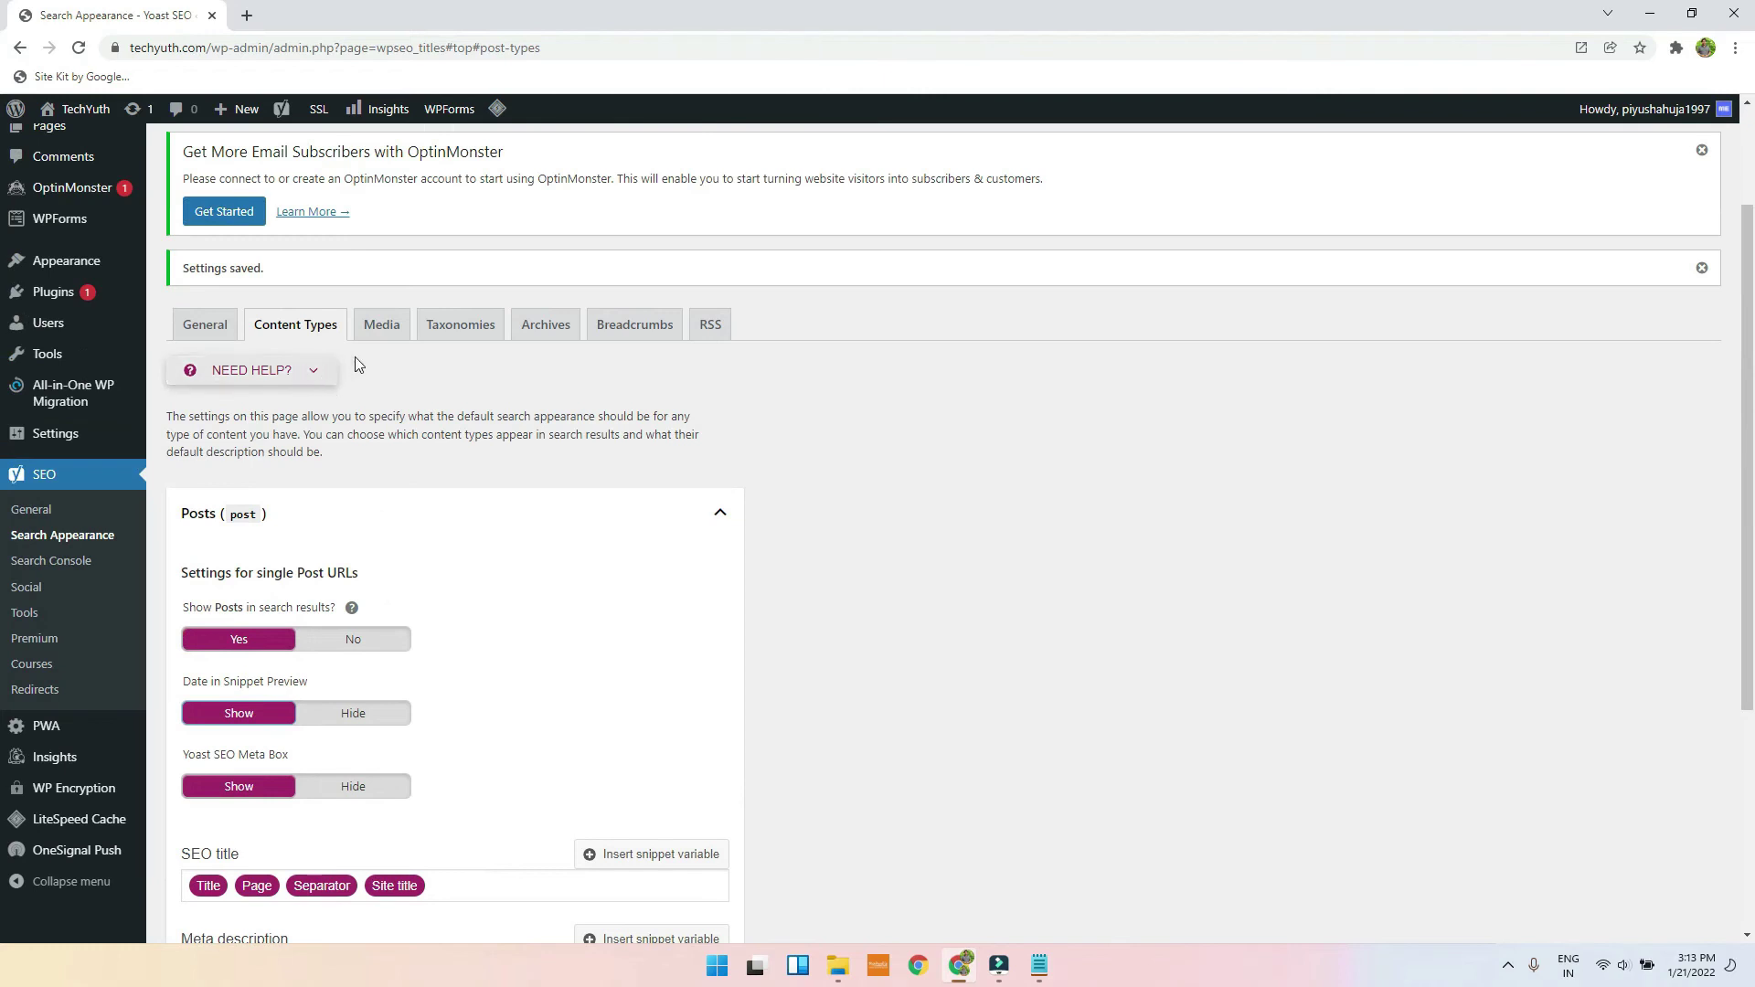
{"action": "scroll", "coordinate": [317, 737], "scroll_direction": "down", "scroll_amount": 5}
{"action": "left_click", "coordinate": [225, 848]}
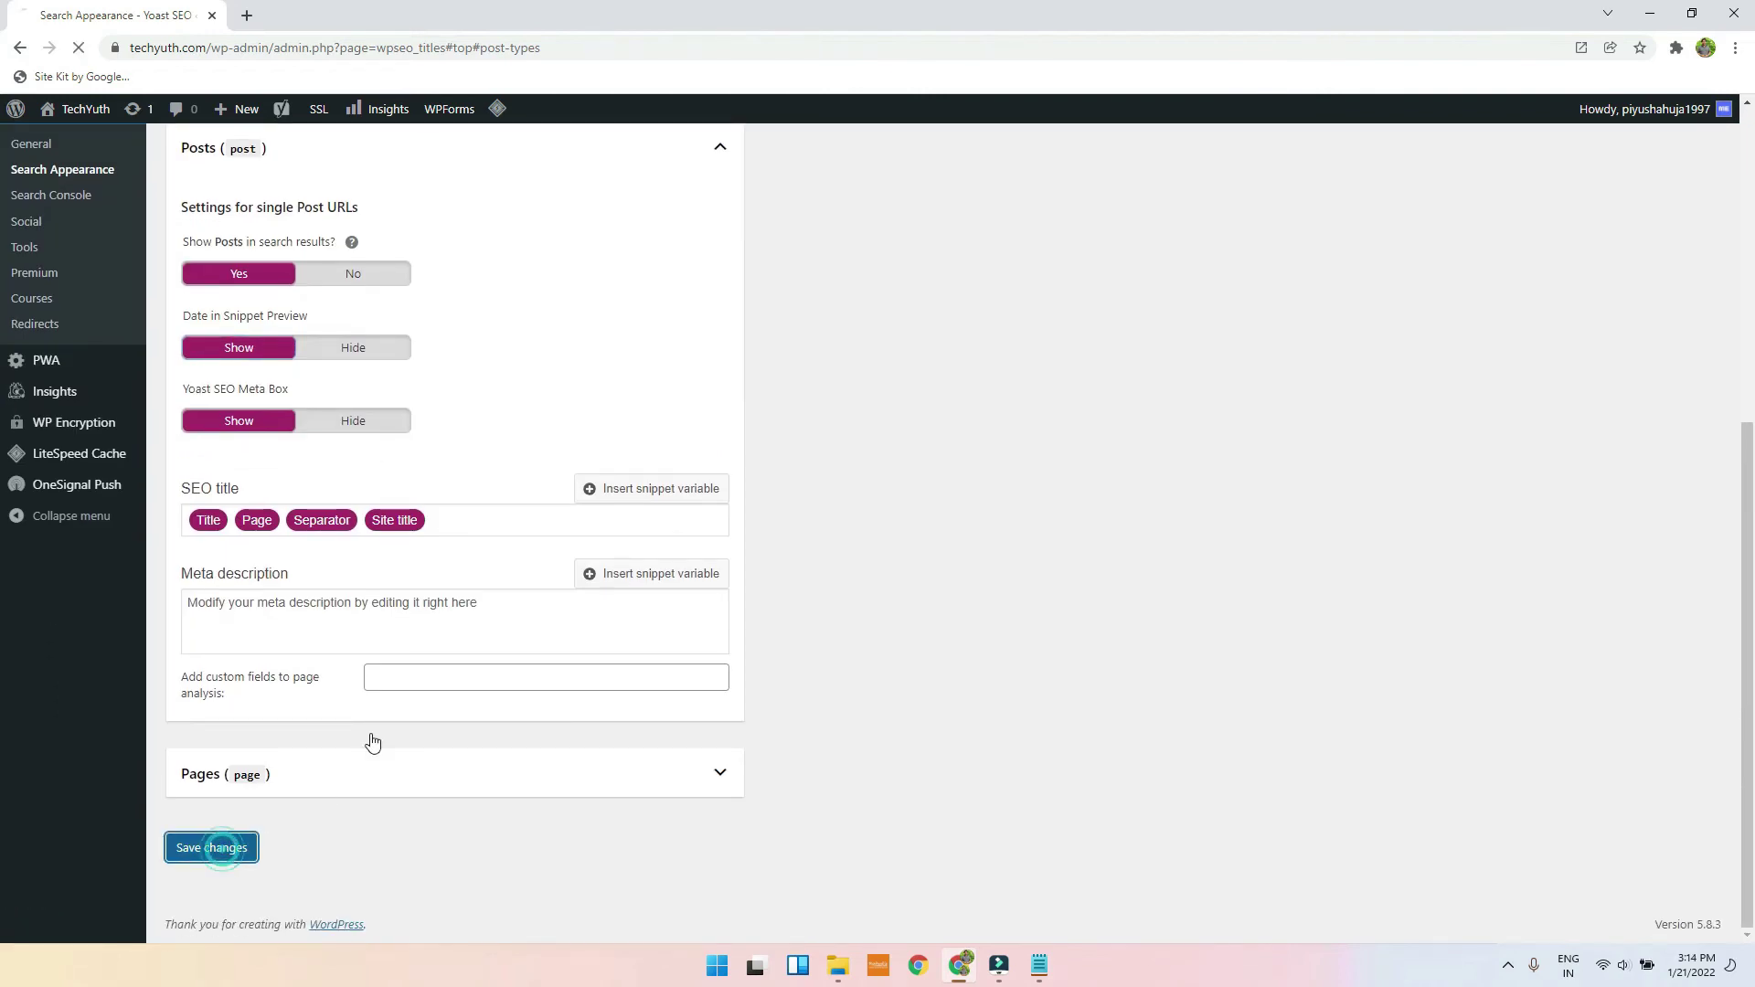
Step: Look over the Media and Taxonomies search appearance settings
{"action": "left_click", "coordinate": [397, 497]}
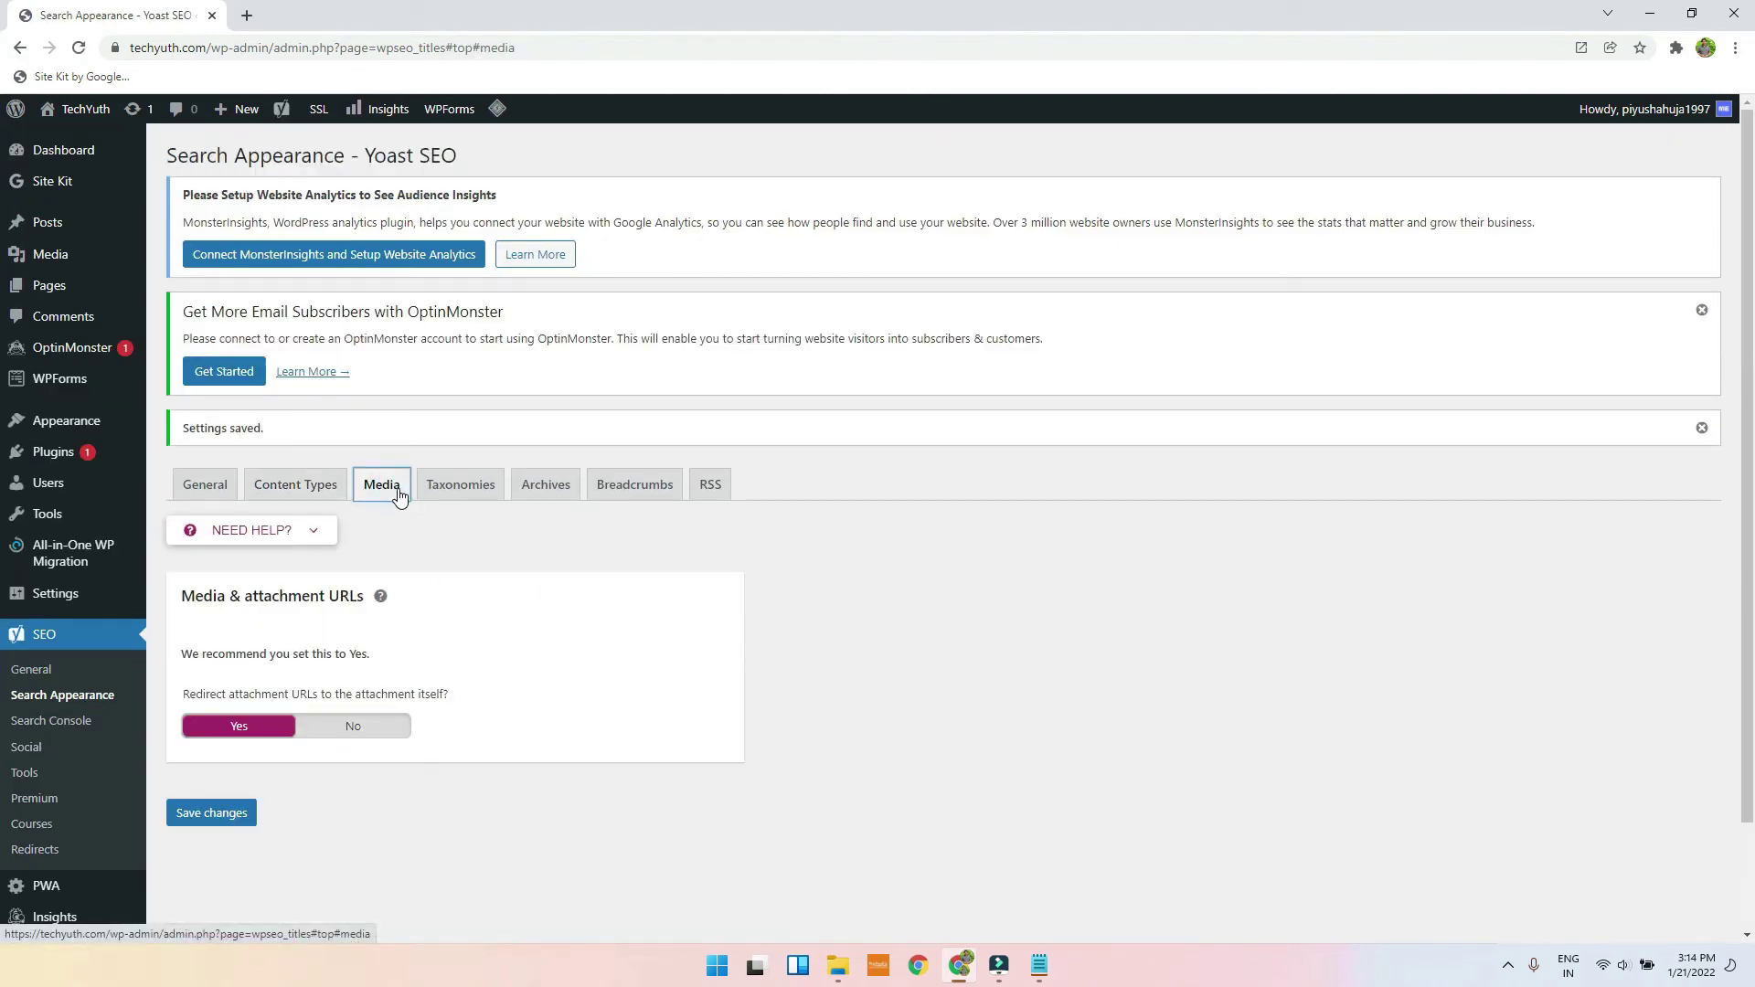
{"action": "scroll", "coordinate": [411, 478], "scroll_direction": "down", "scroll_amount": 2}
{"action": "left_click", "coordinate": [454, 361]}
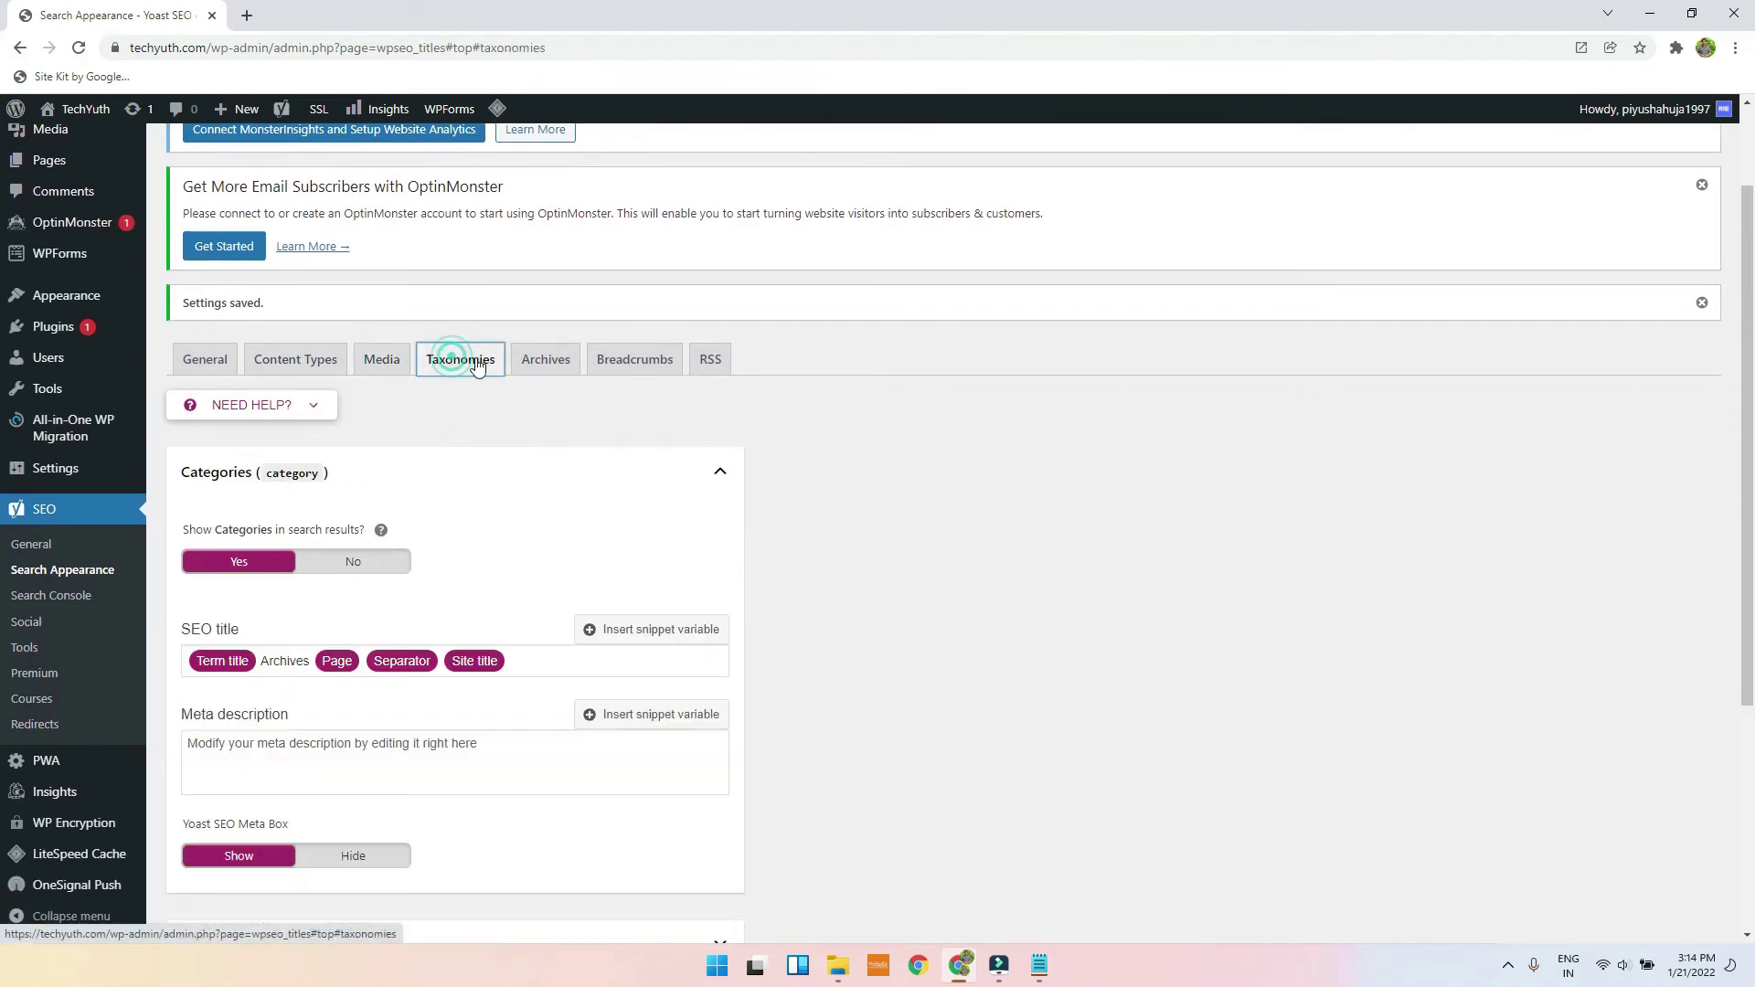
{"action": "scroll", "coordinate": [501, 441], "scroll_direction": "down", "scroll_amount": 3}
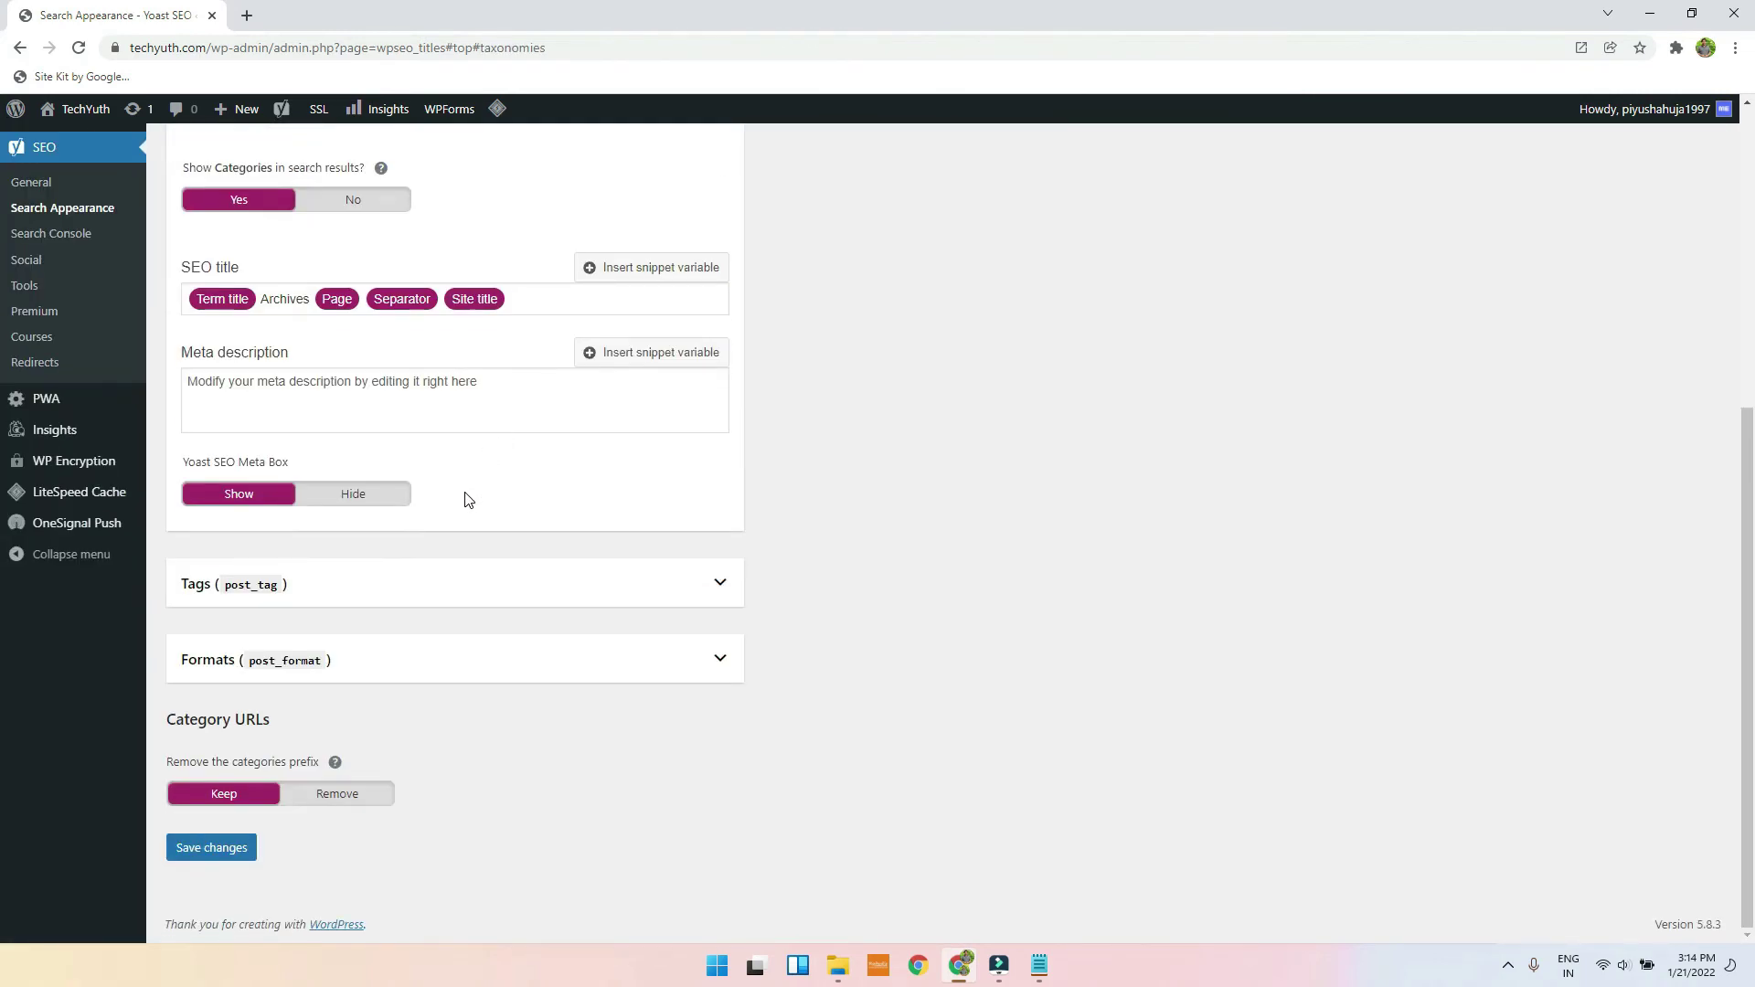
{"action": "scroll", "coordinate": [465, 499], "scroll_direction": "up", "scroll_amount": 5}
Step: Enable breadcrumbs, leave the Posts breadcrumb taxonomy at None, and save
{"action": "left_click", "coordinate": [615, 459]}
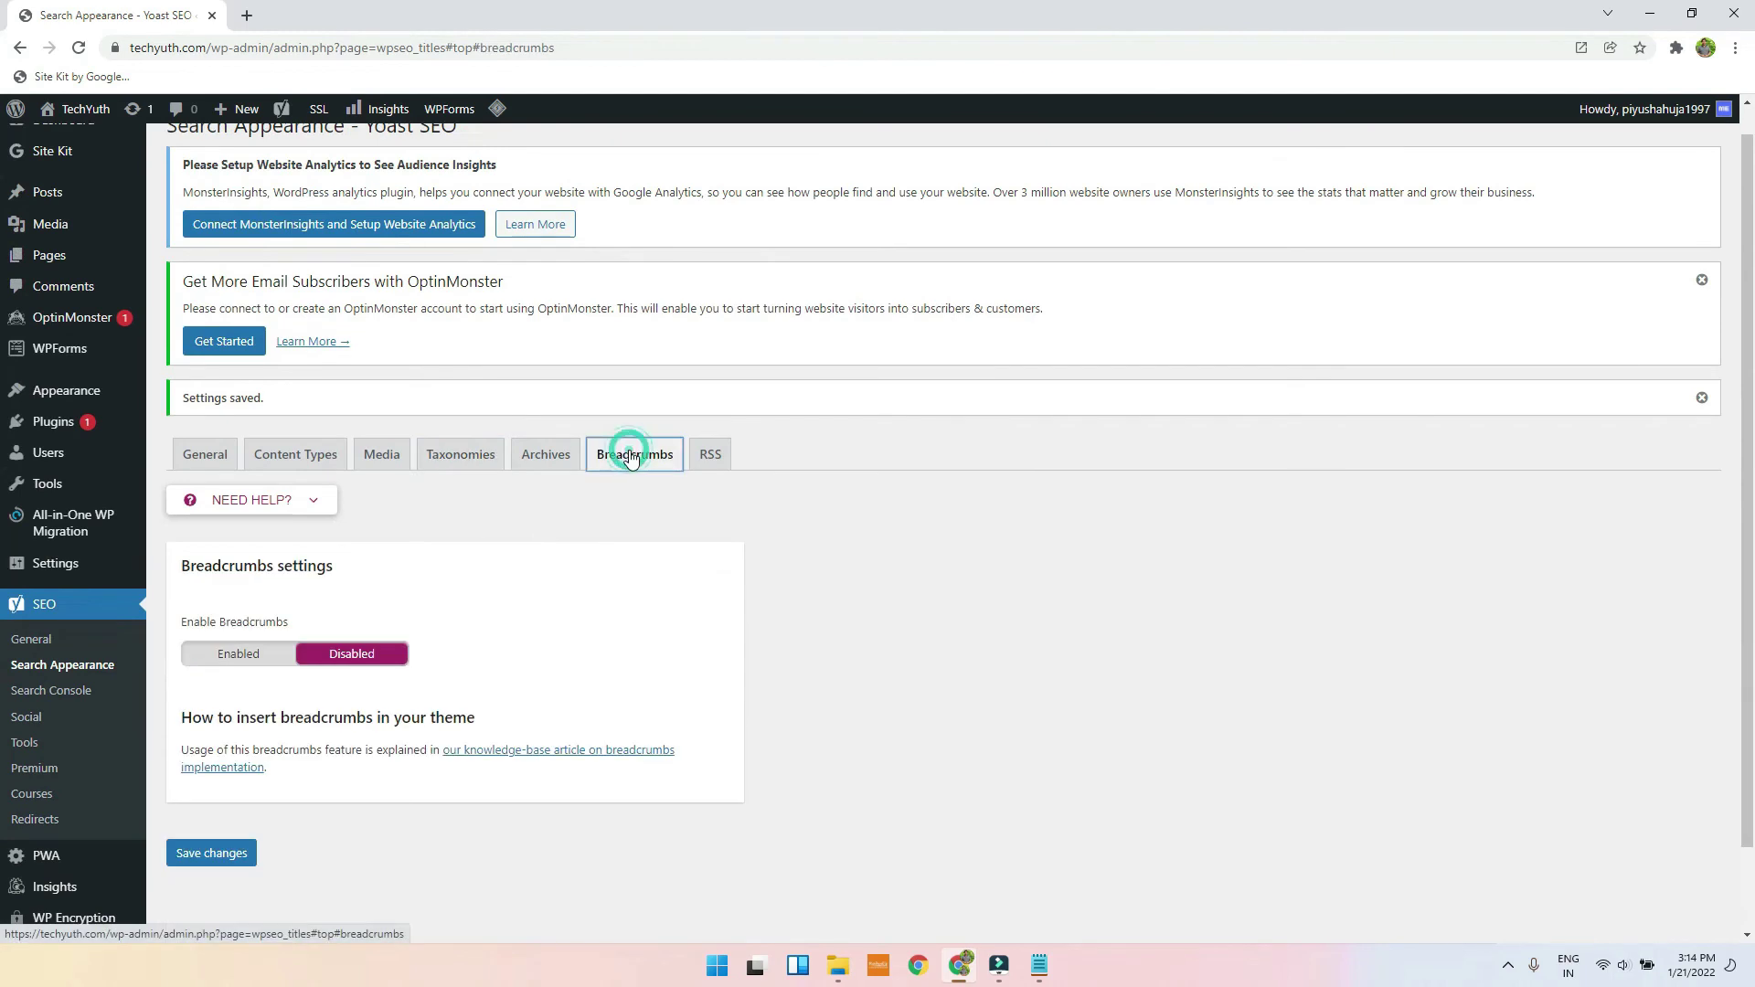
{"action": "left_click", "coordinate": [253, 660]}
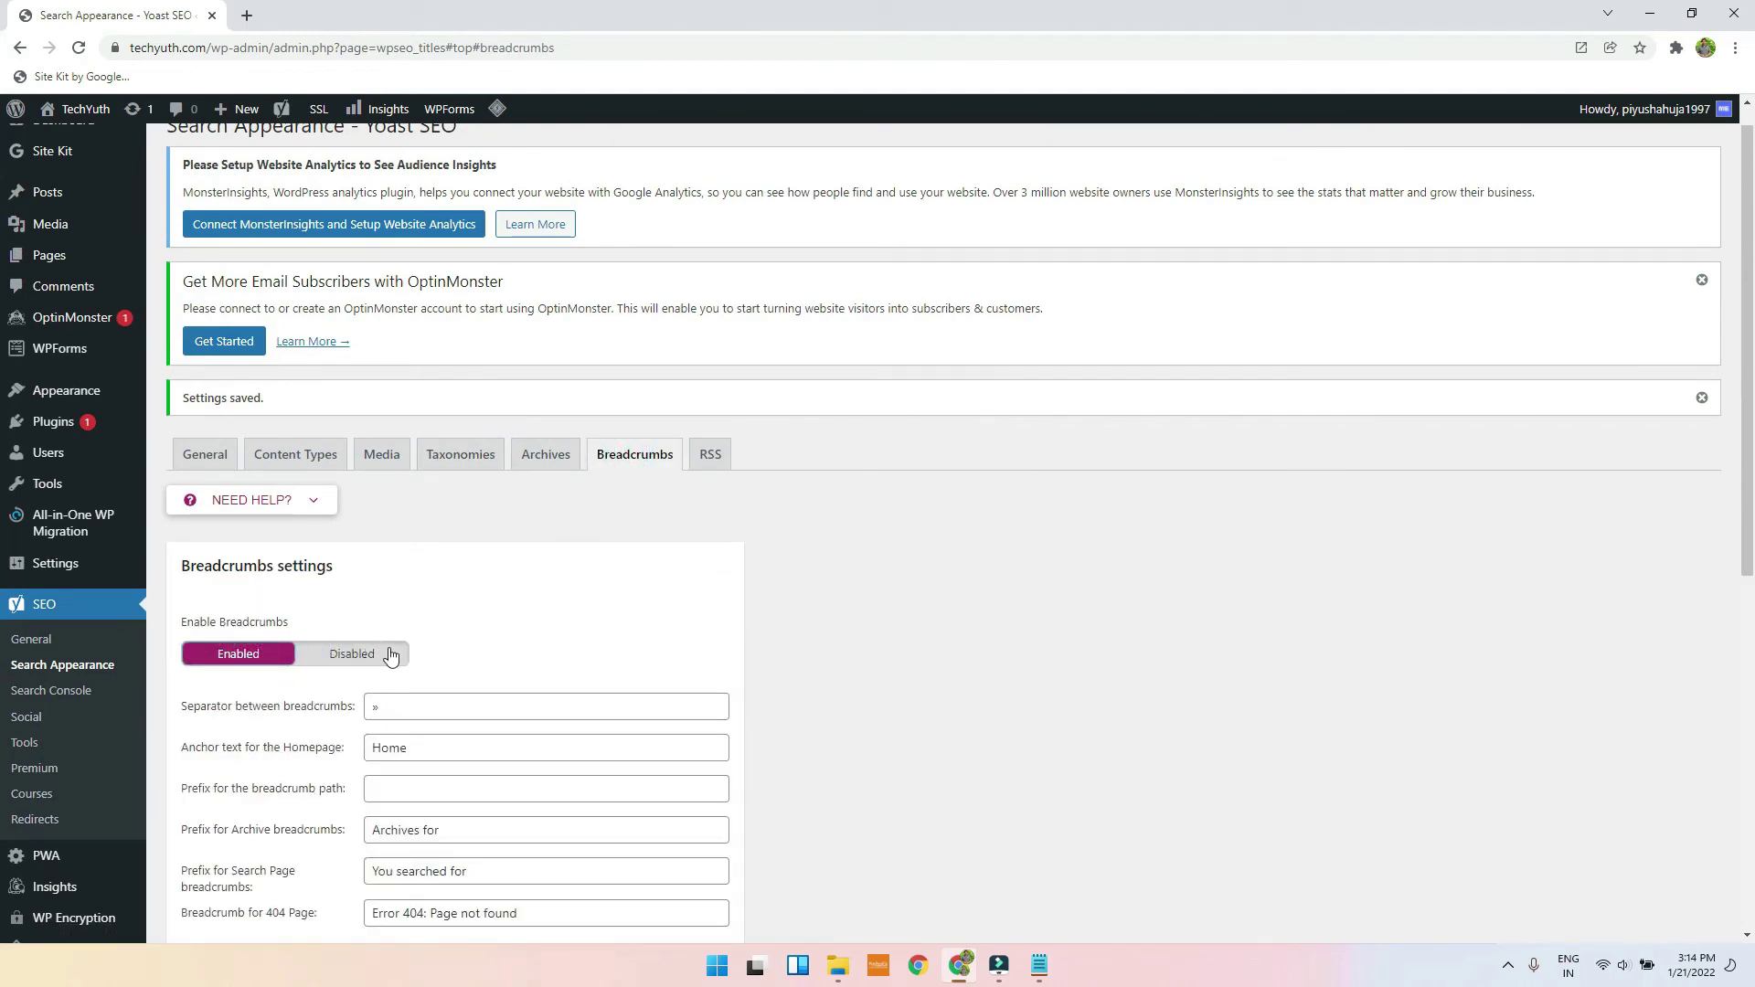
{"action": "scroll", "coordinate": [392, 657], "scroll_direction": "down", "scroll_amount": 5}
{"action": "scroll", "coordinate": [403, 299], "scroll_direction": "down", "scroll_amount": 2}
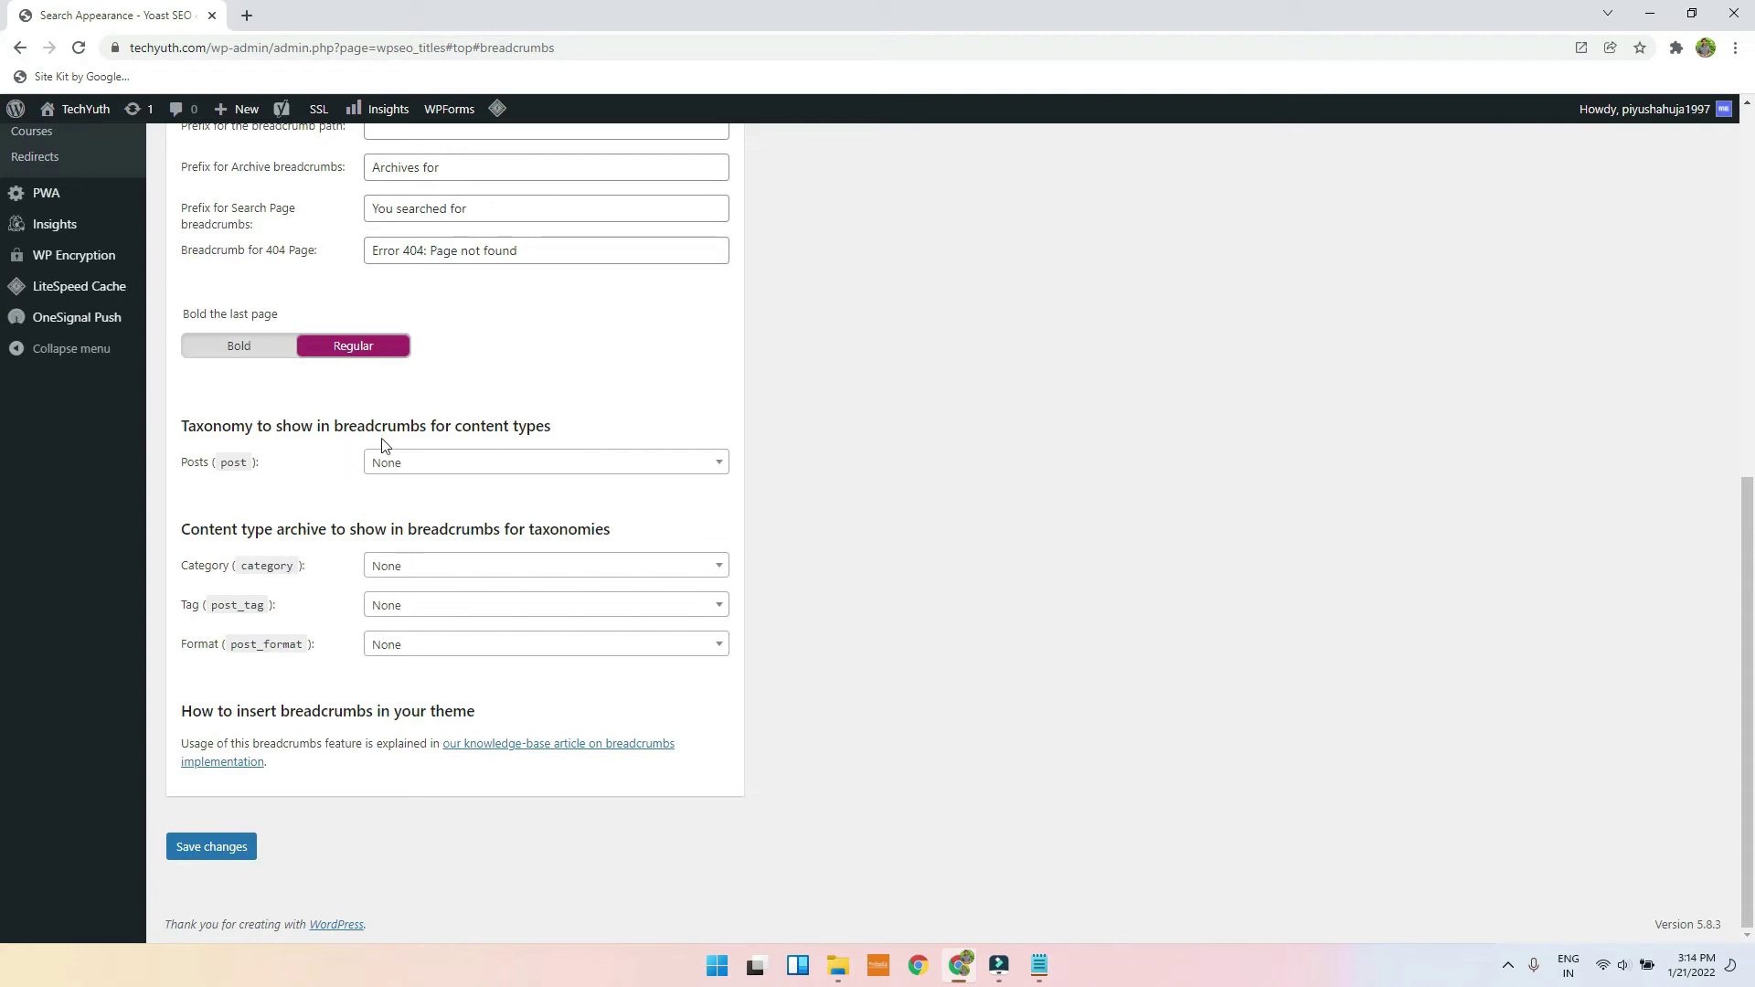
{"action": "left_click", "coordinate": [458, 466]}
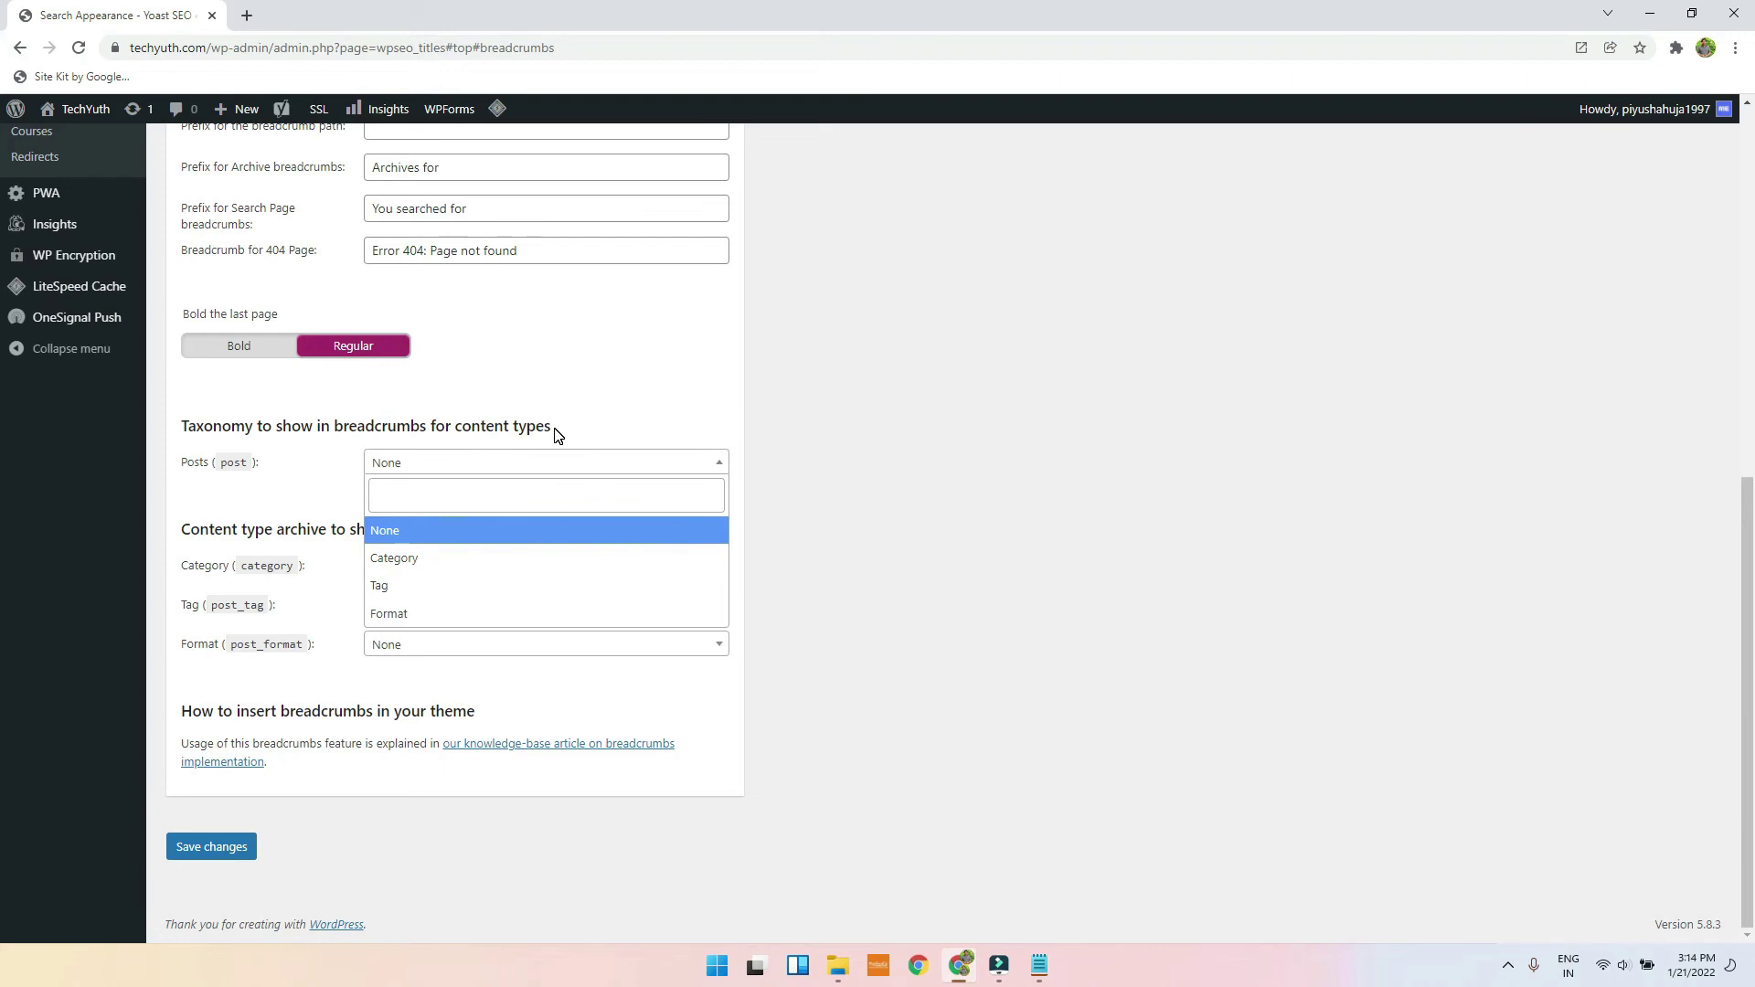
{"action": "left_click", "coordinate": [397, 568]}
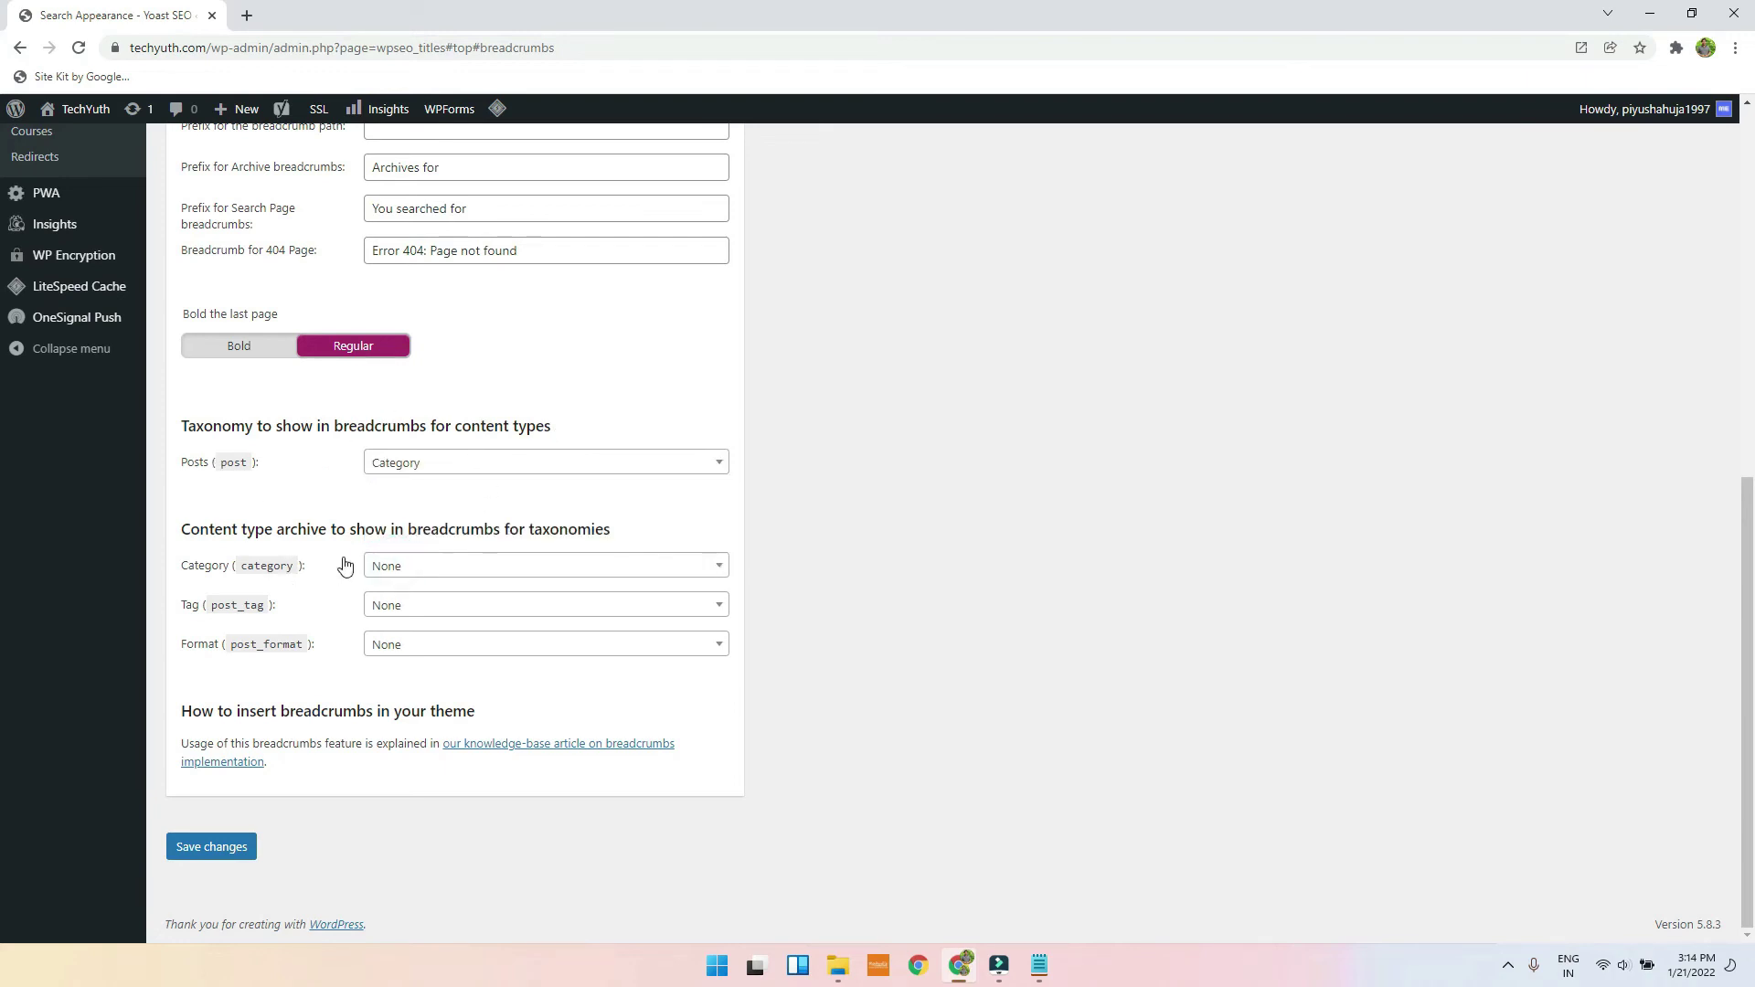
{"action": "left_click", "coordinate": [417, 467]}
{"action": "left_click", "coordinate": [408, 526]}
{"action": "left_click", "coordinate": [209, 847]}
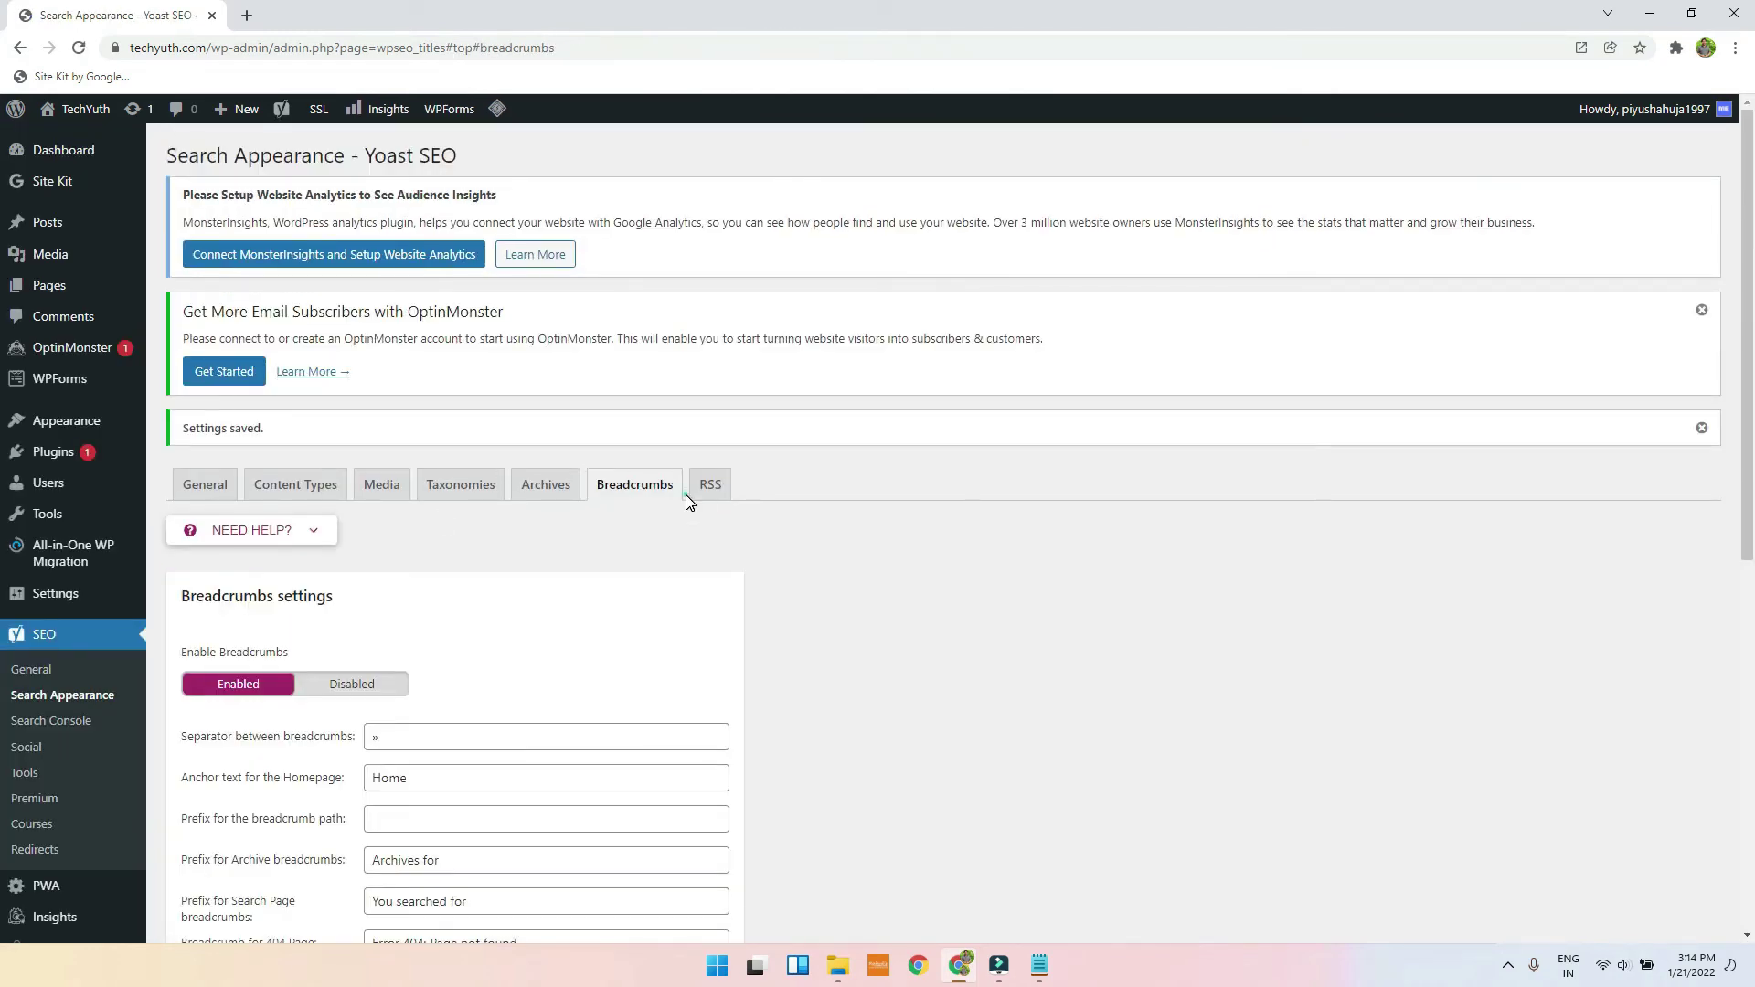
Step: Review the RSS and Search Console settings, return to Yoast General, then open the Pages list
{"action": "left_click", "coordinate": [704, 499]}
{"action": "scroll", "coordinate": [695, 507], "scroll_direction": "down", "scroll_amount": 3}
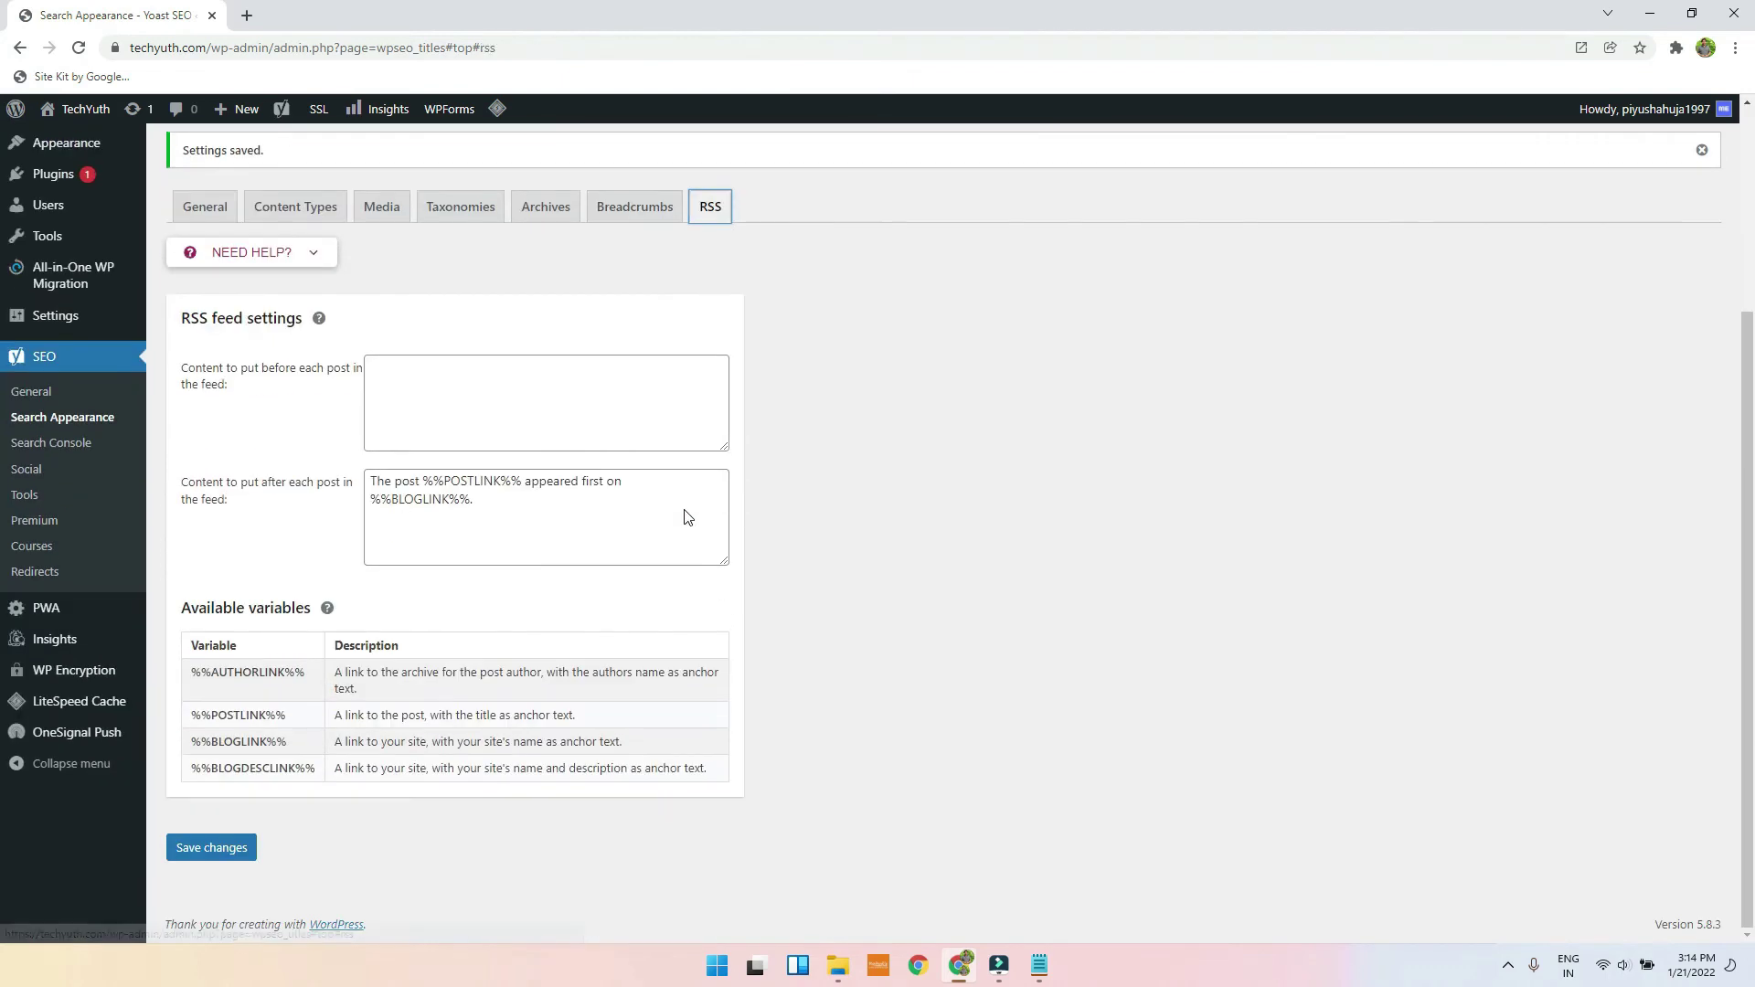
{"action": "scroll", "coordinate": [679, 508], "scroll_direction": "up", "scroll_amount": 3}
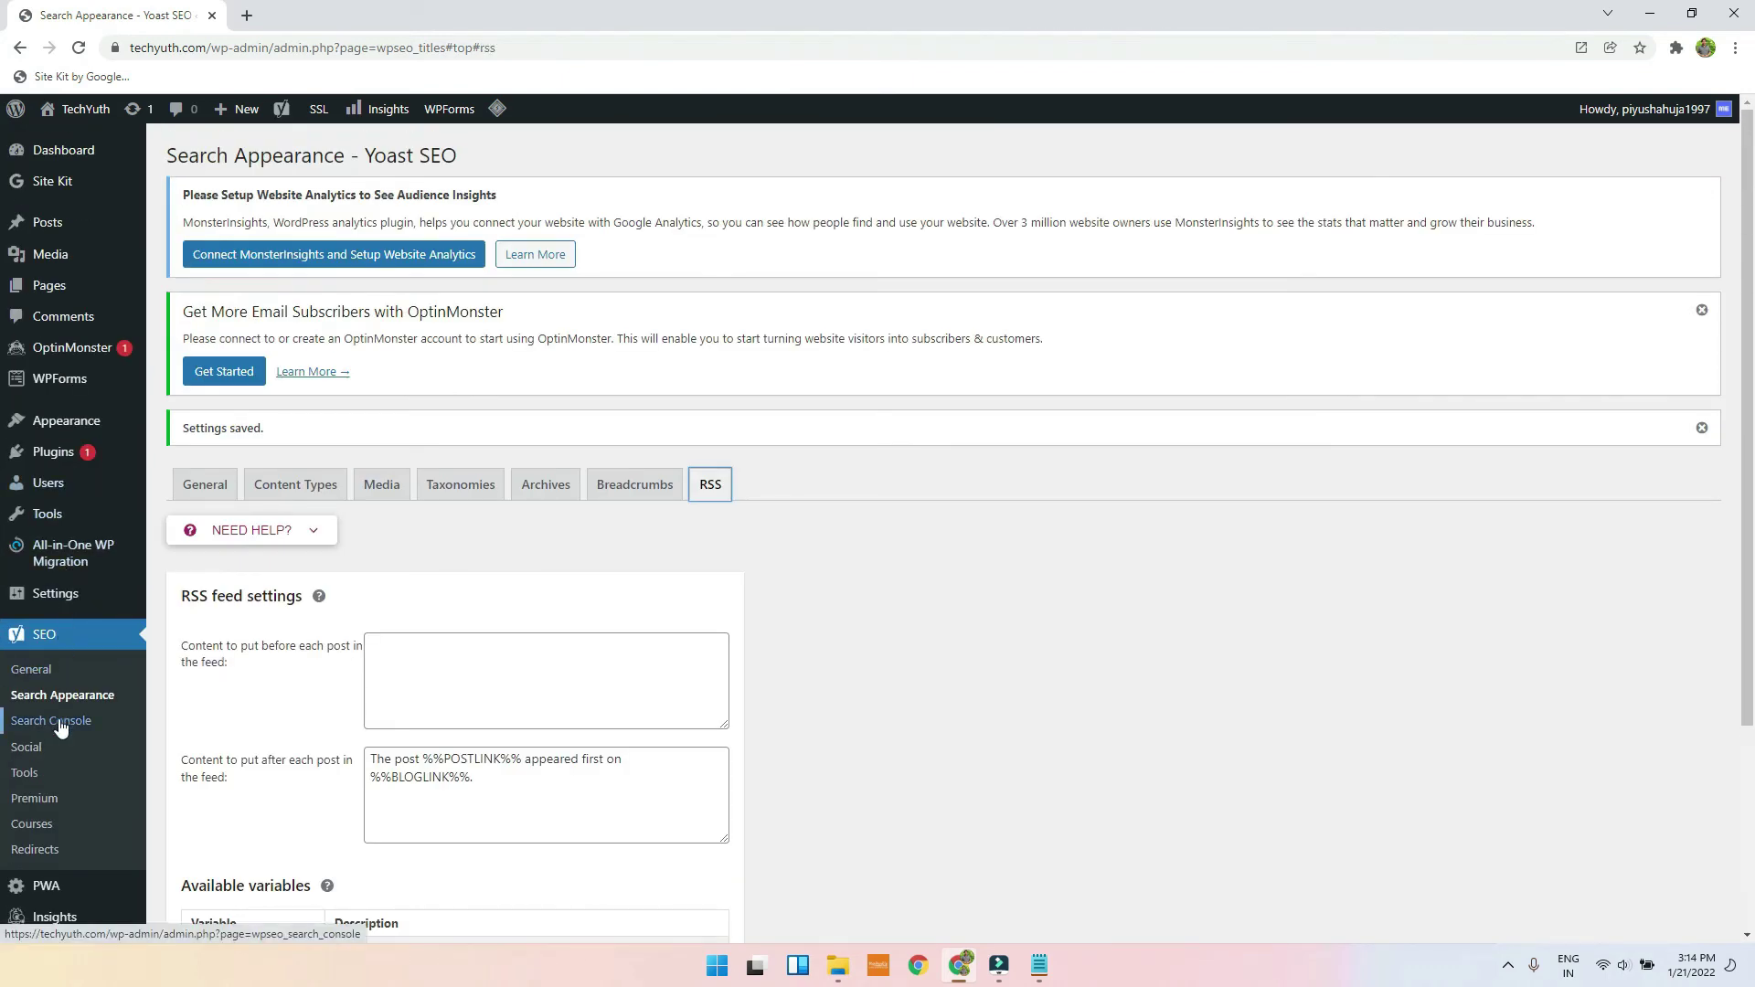
{"action": "left_click", "coordinate": [53, 724]}
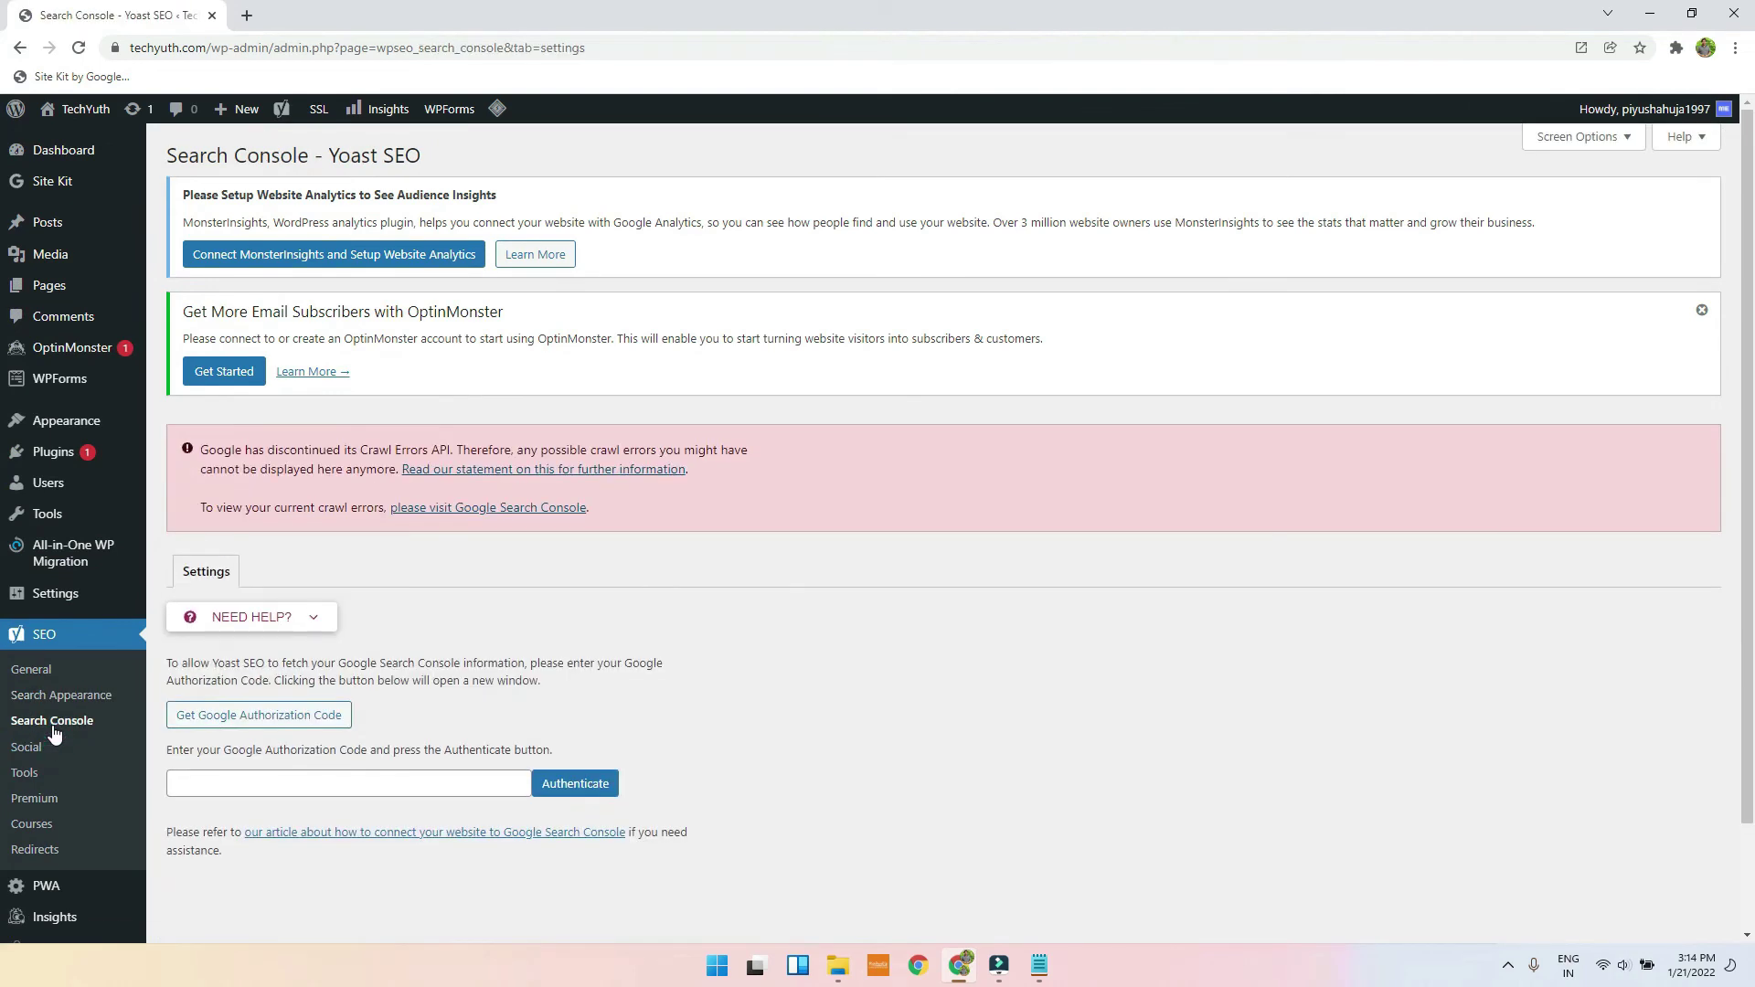
{"action": "scroll", "coordinate": [183, 672], "scroll_direction": "down", "scroll_amount": 2}
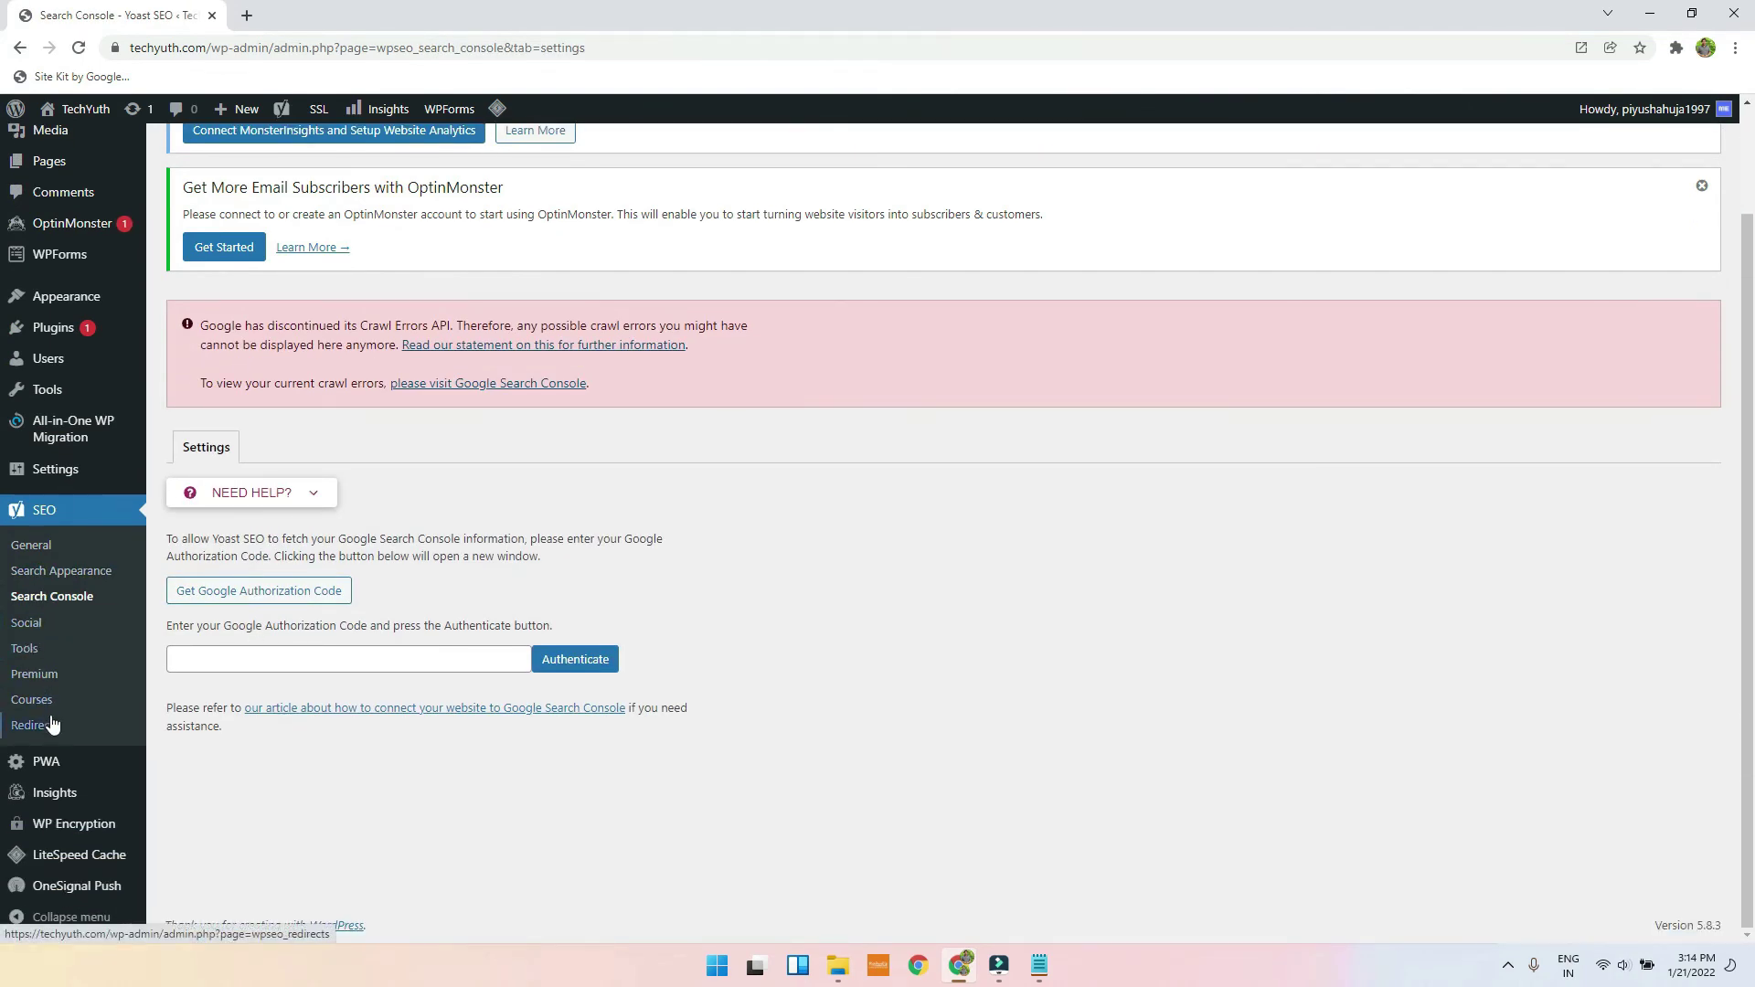
{"action": "left_click", "coordinate": [48, 555]}
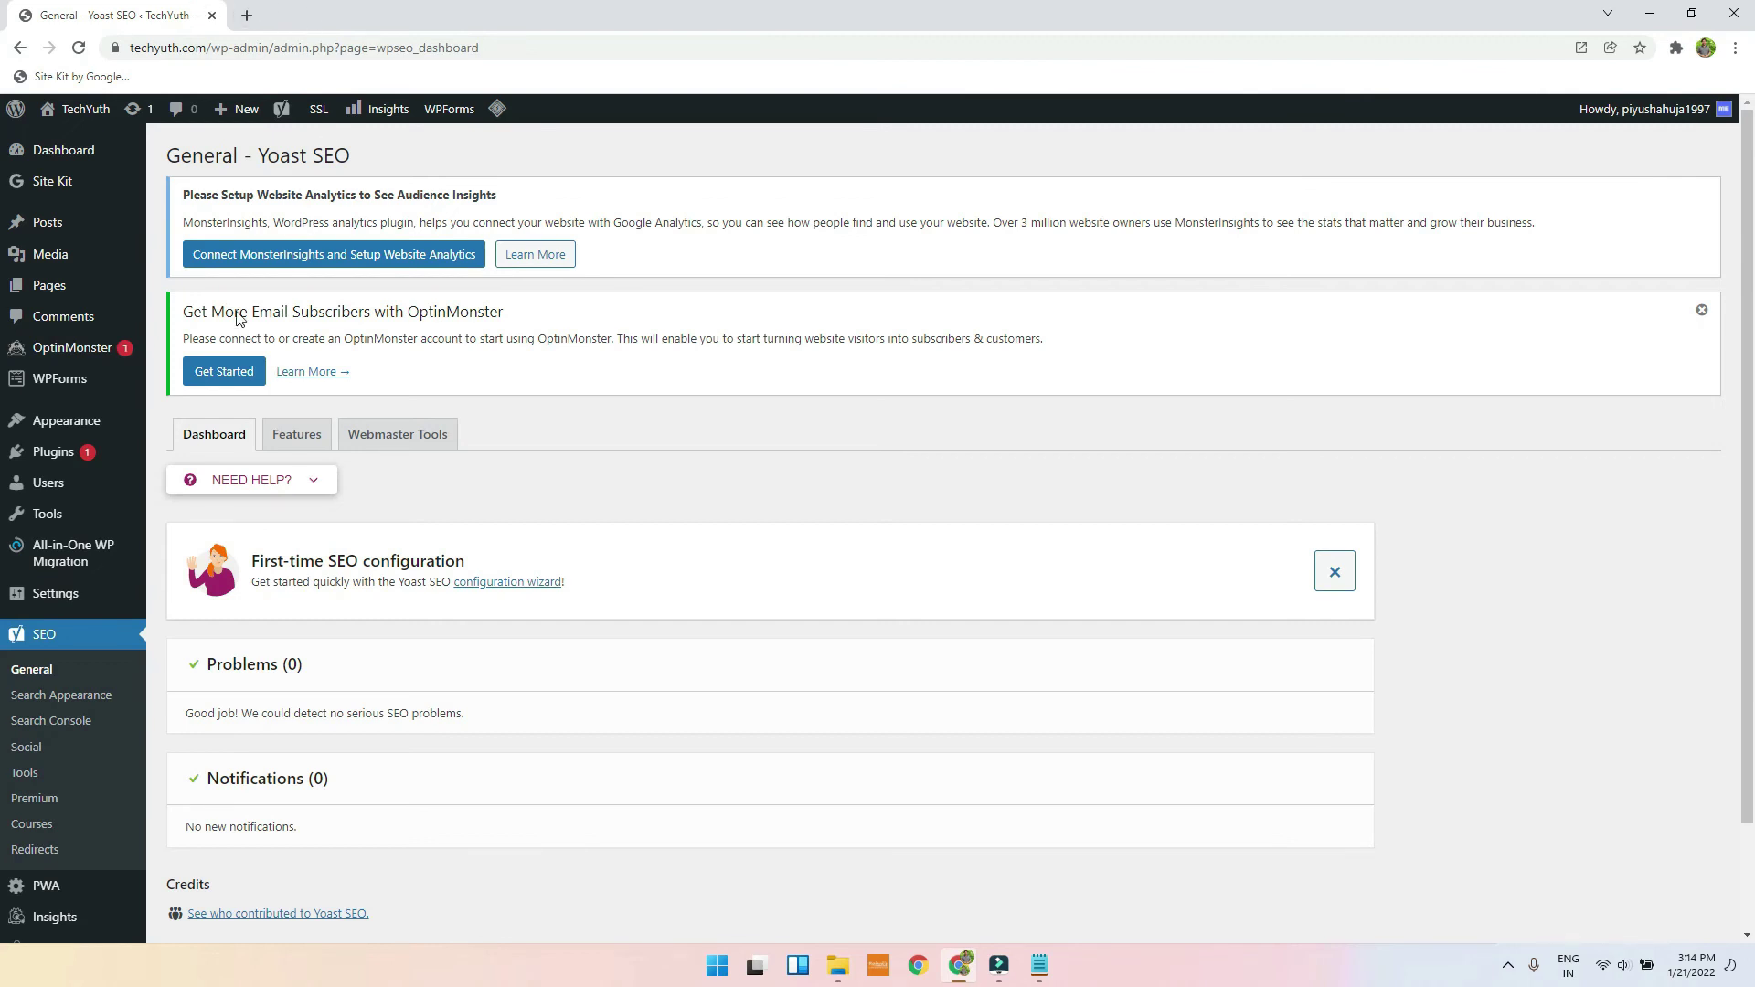
{"action": "left_click", "coordinate": [55, 289]}
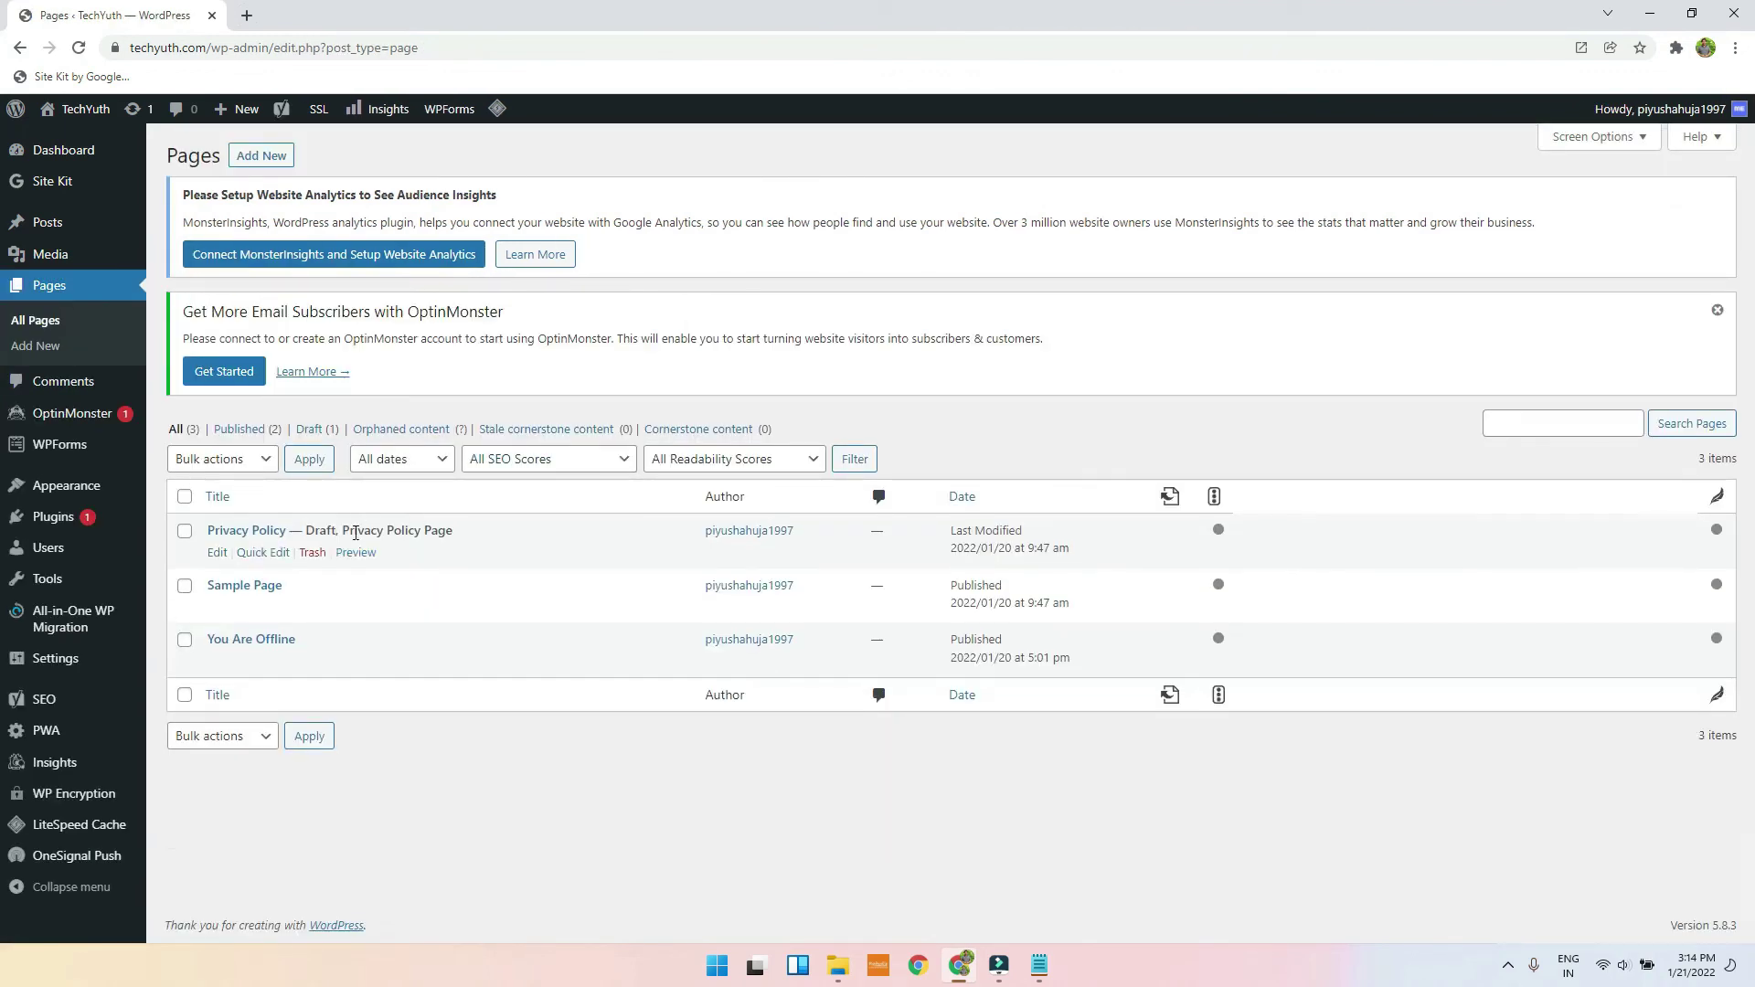
Step: Edit the Sample Page and scroll down to its Yoast SEO Premium panel
{"action": "mouse_move", "coordinate": [224, 618]}
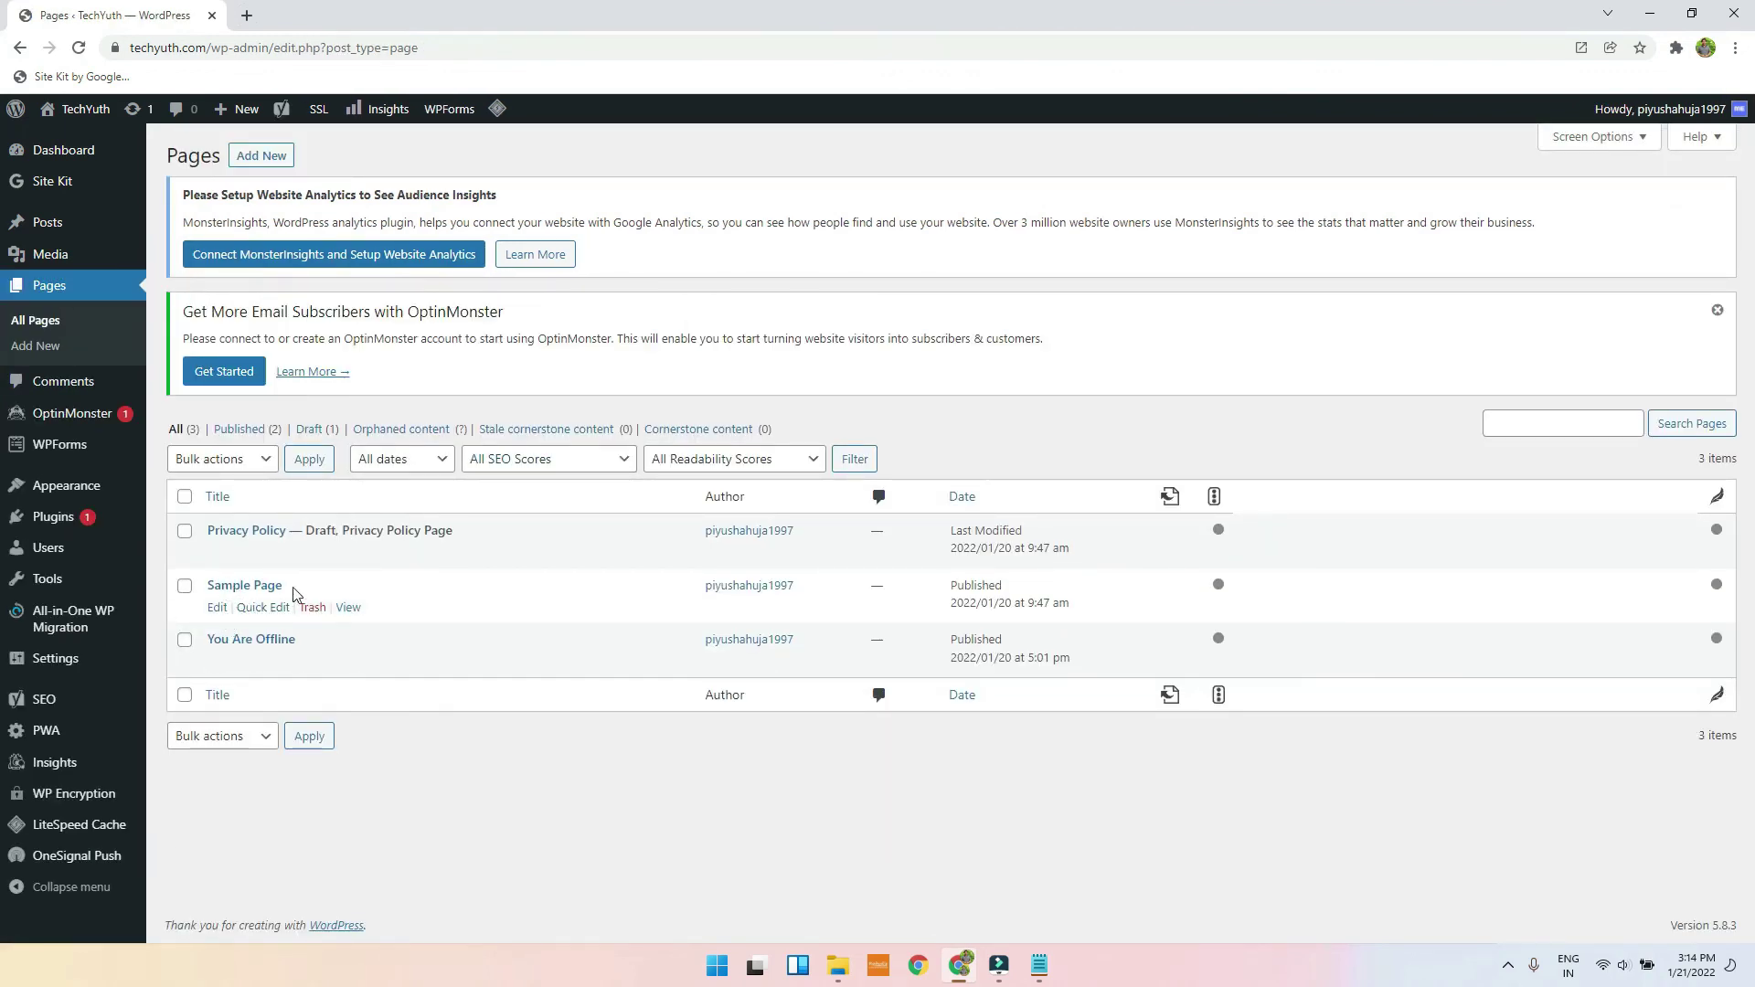
{"action": "left_click", "coordinate": [217, 609]}
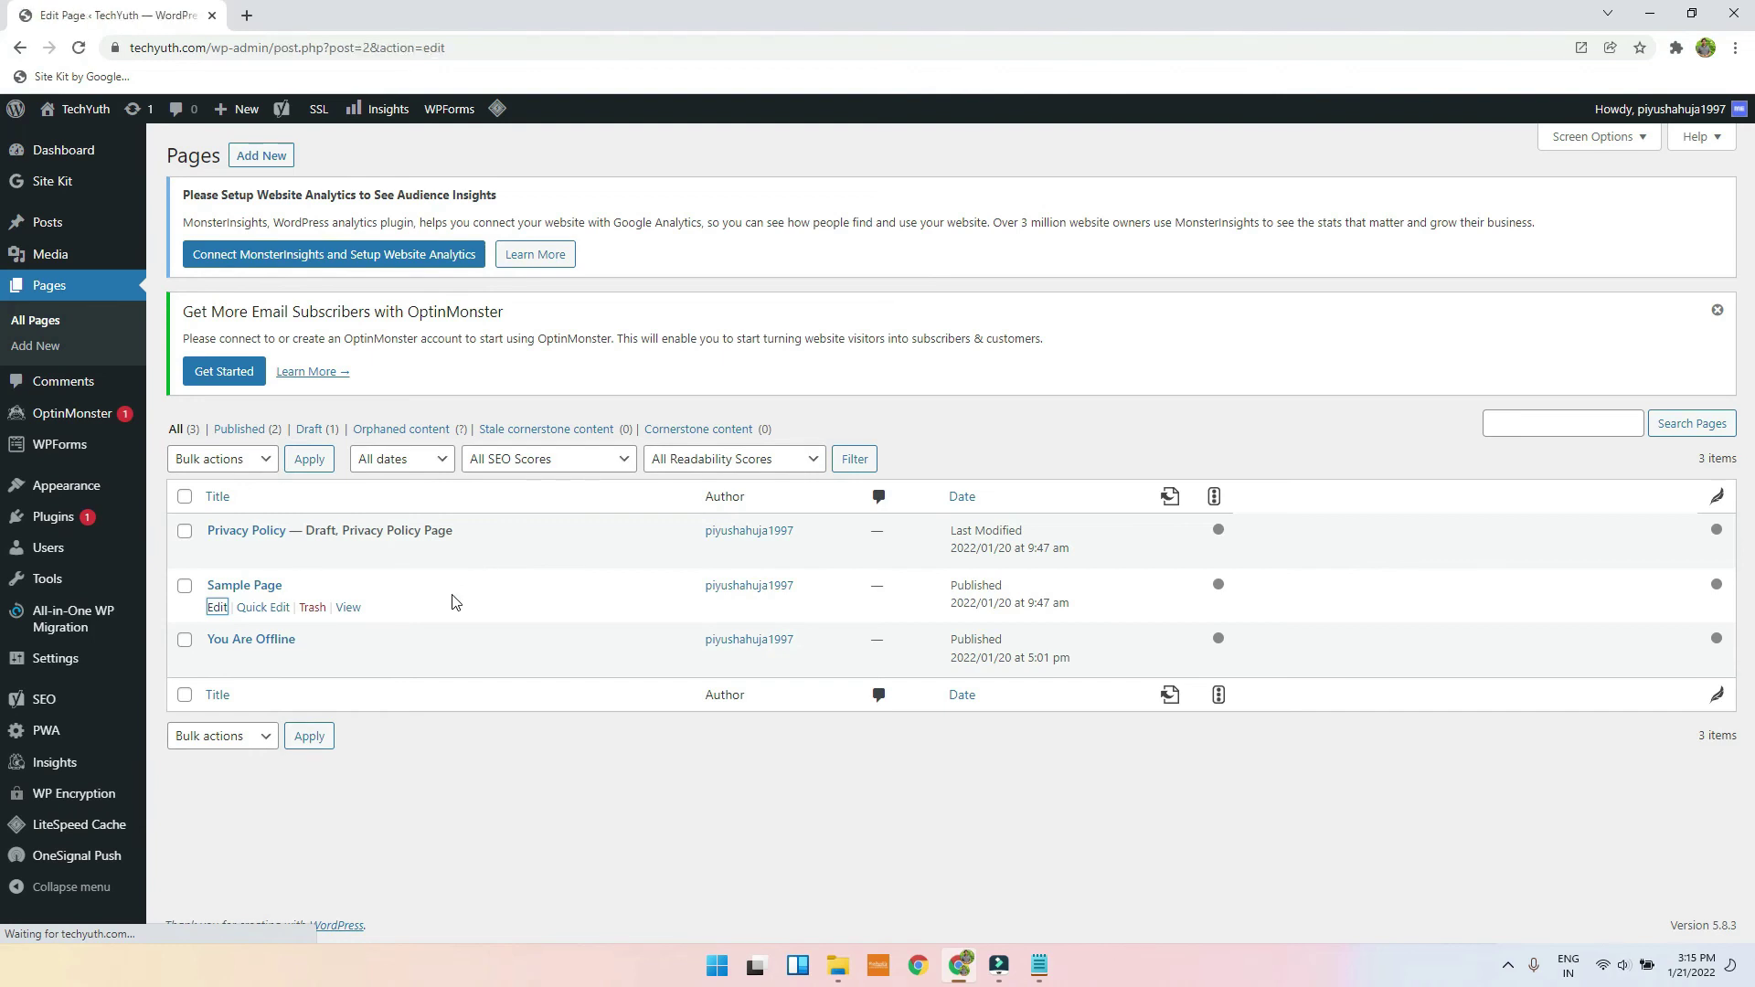
{"action": "scroll", "coordinate": [452, 561], "scroll_direction": "down", "scroll_amount": 10}
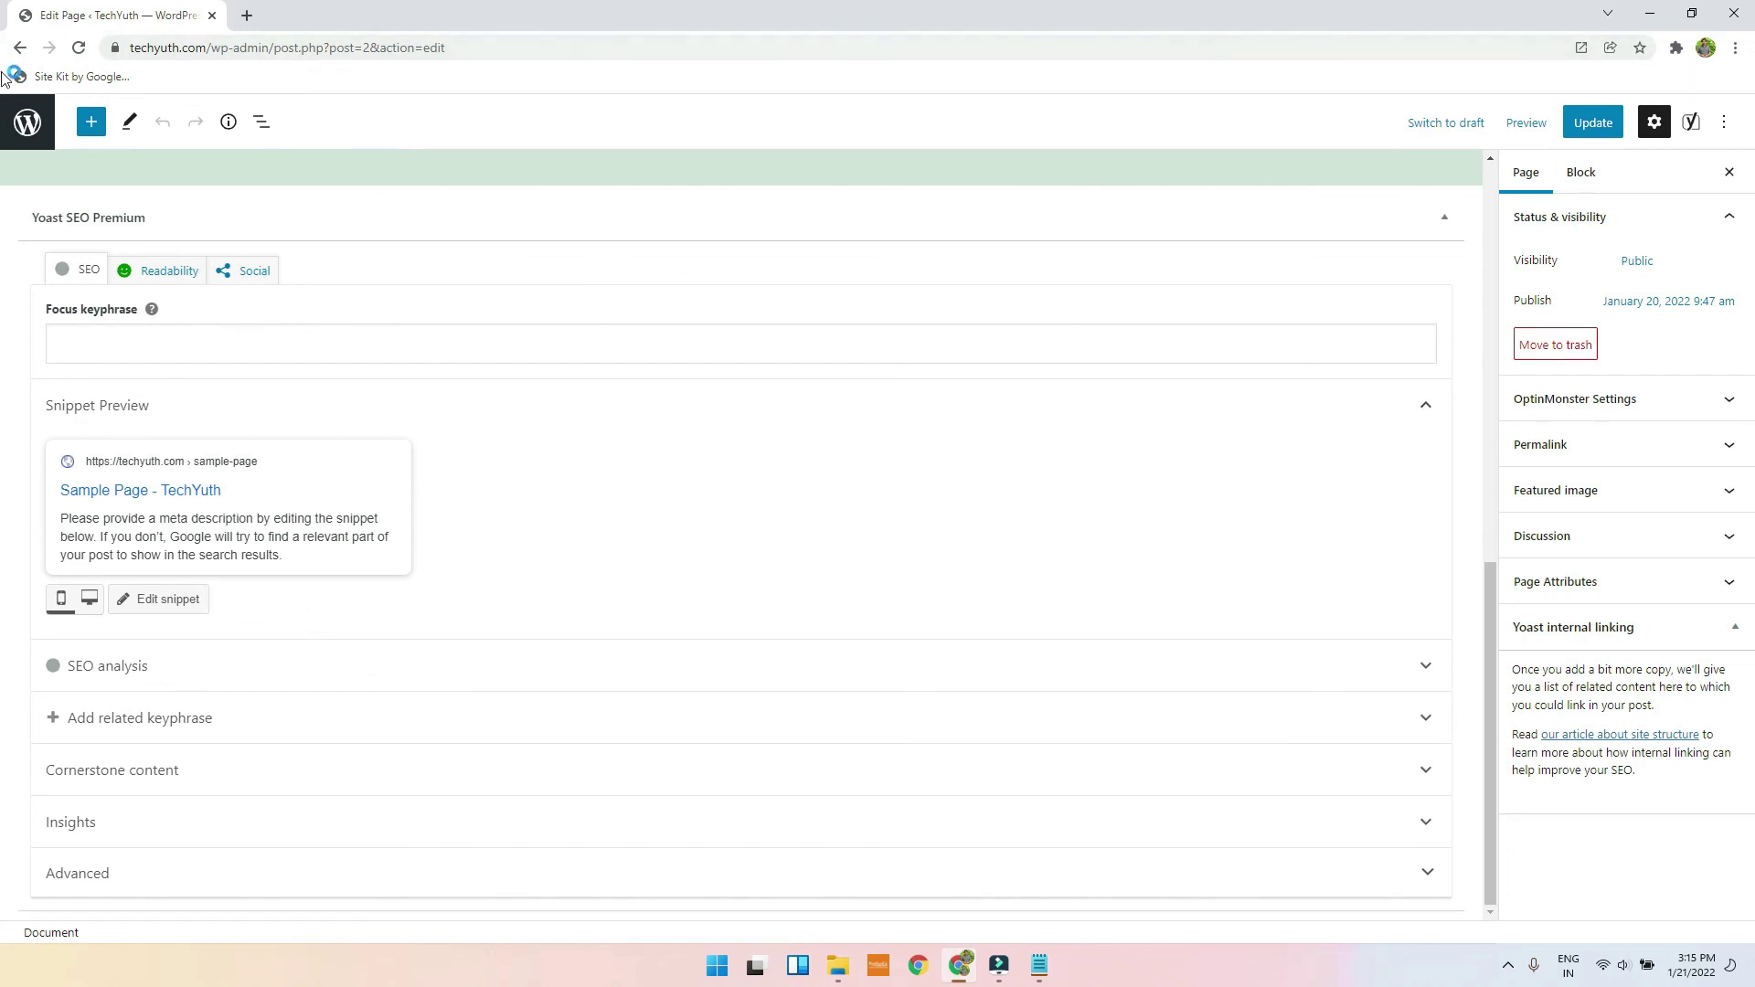
Step: Exit the block editor via the WordPress logo back to the Pages list
{"action": "left_click", "coordinate": [13, 144]}
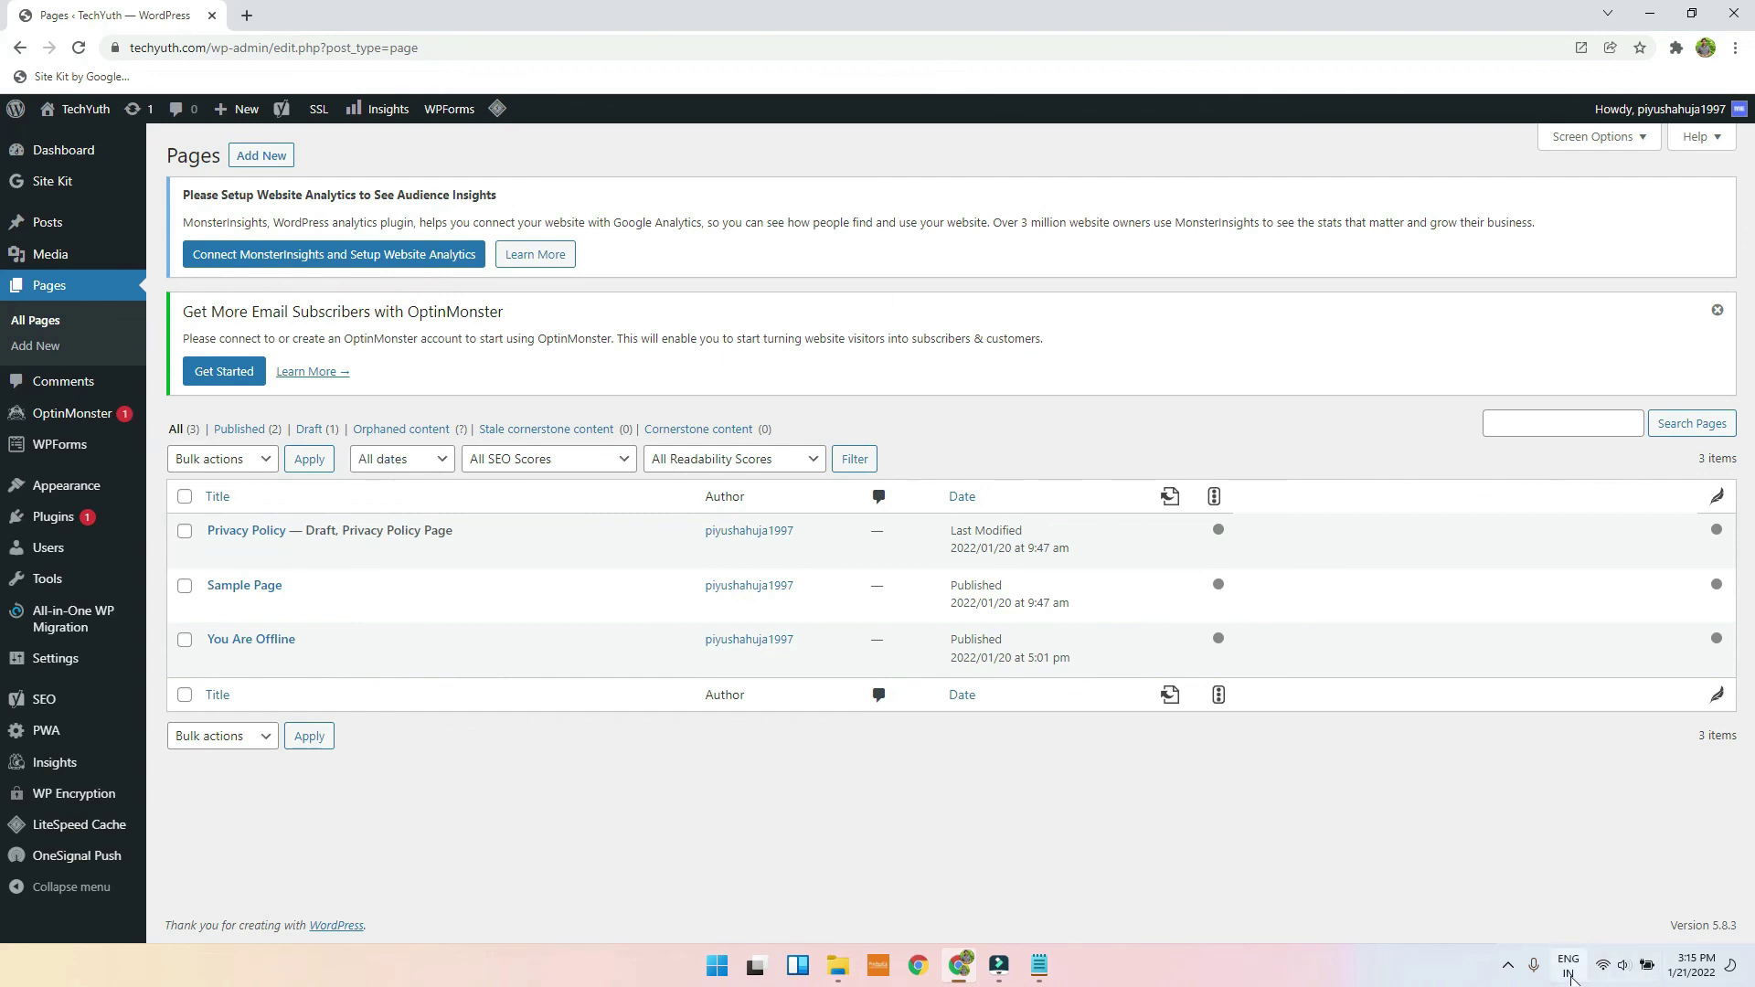
{"action": "left_click", "coordinate": [1509, 969]}
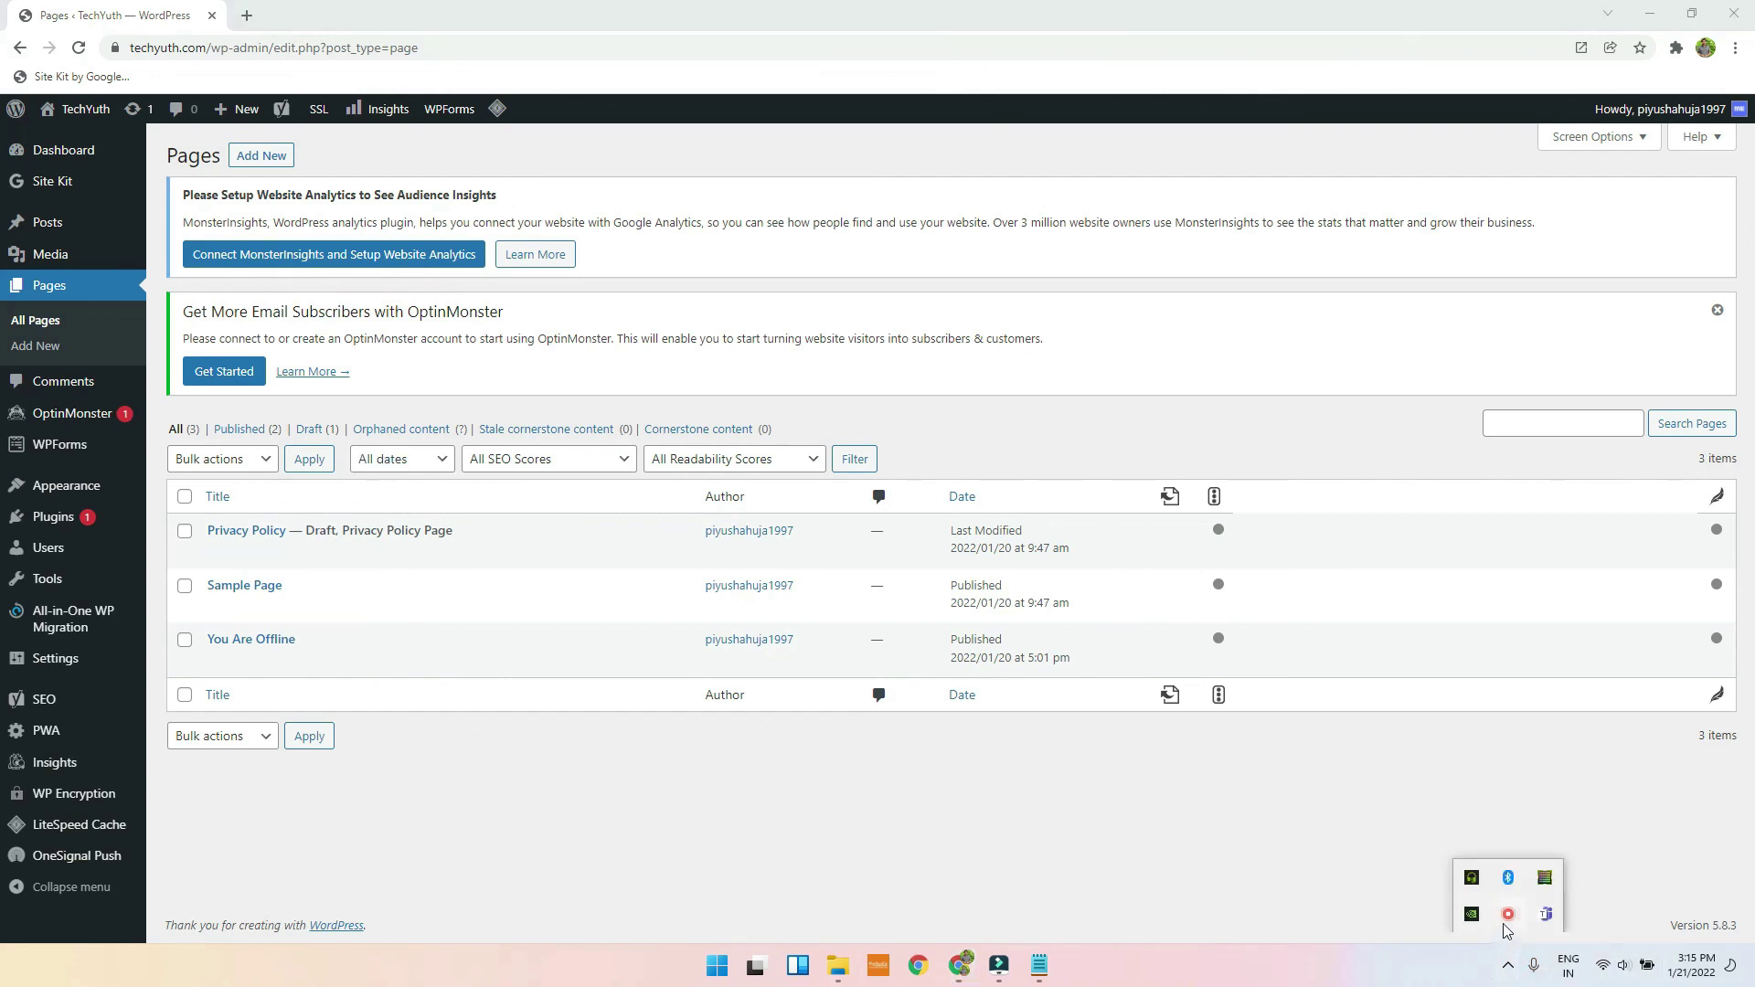